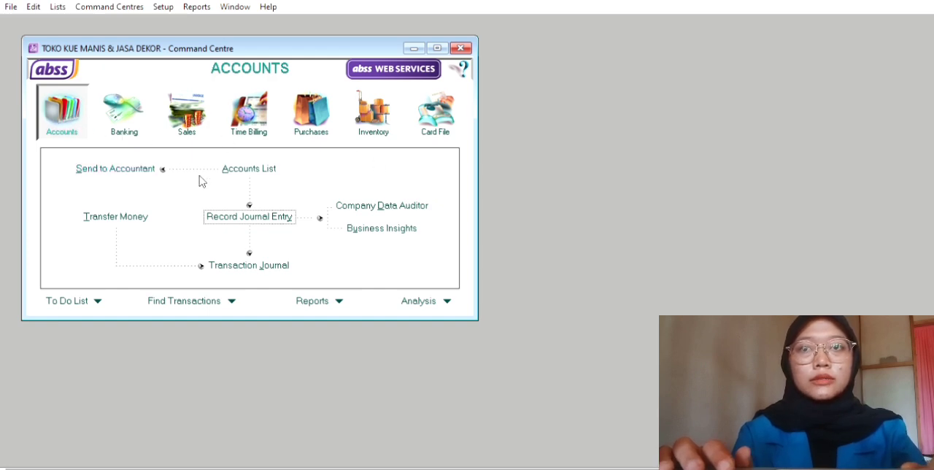
Start a new journal entry and set its General Journal number to KK100101
click(272, 214)
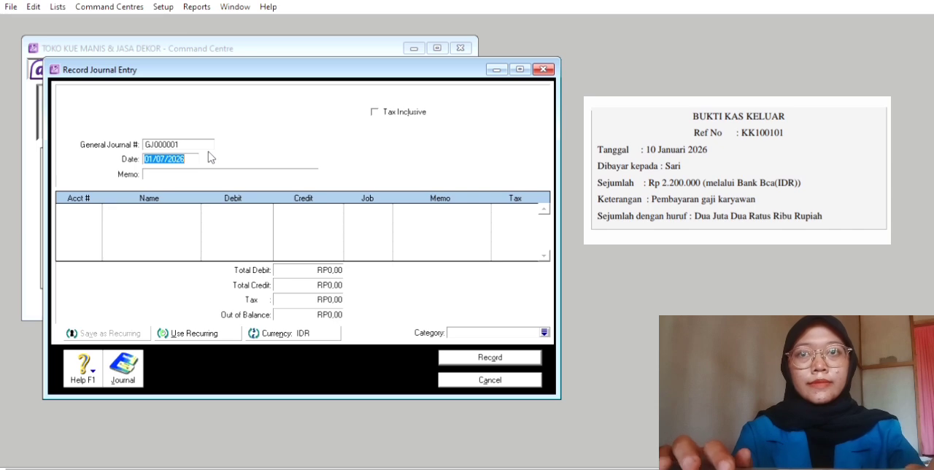
click(188, 135)
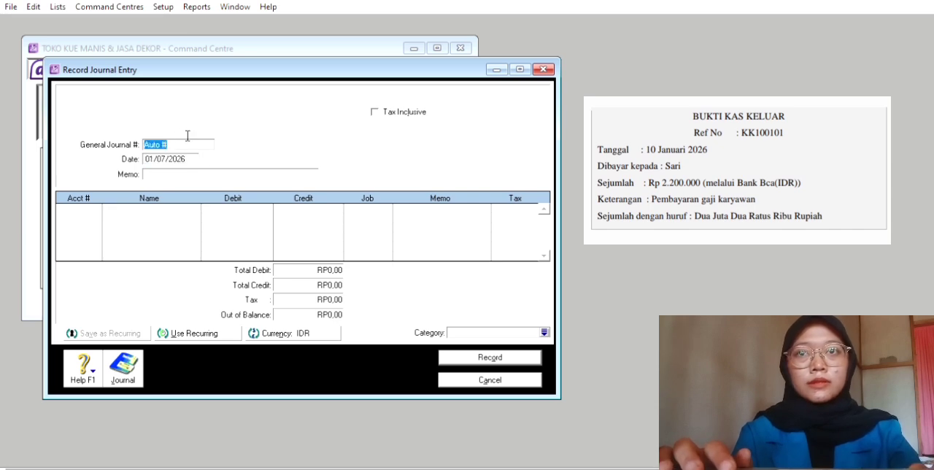
key(BackSpace)
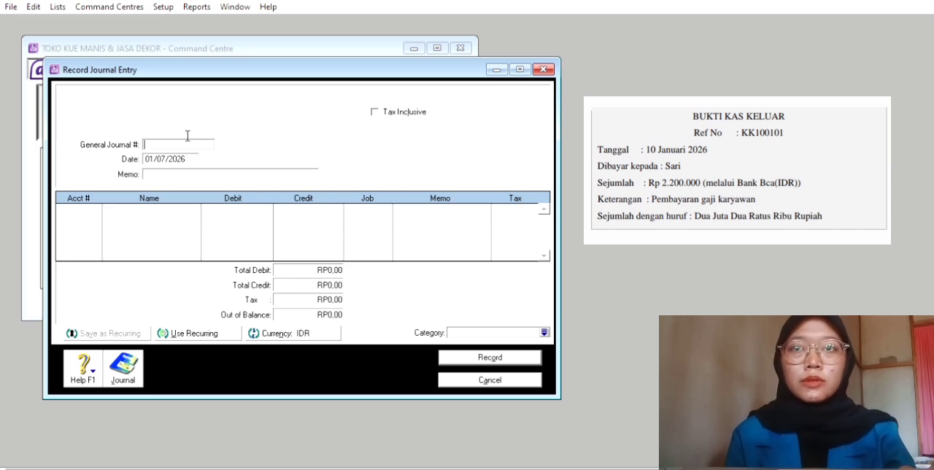
text(KK1)
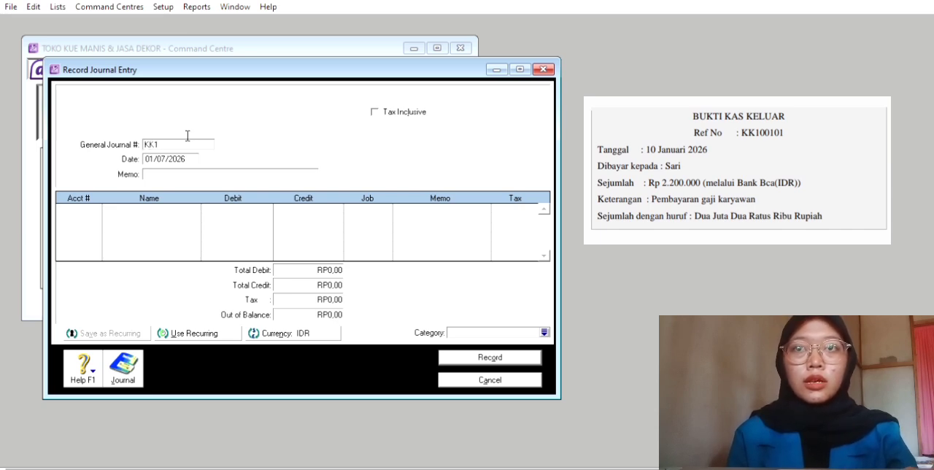
text(00)
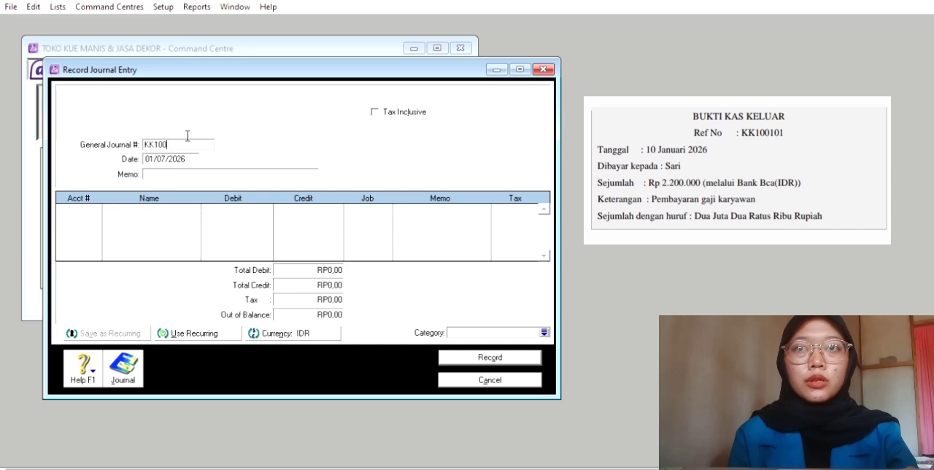
text(101)
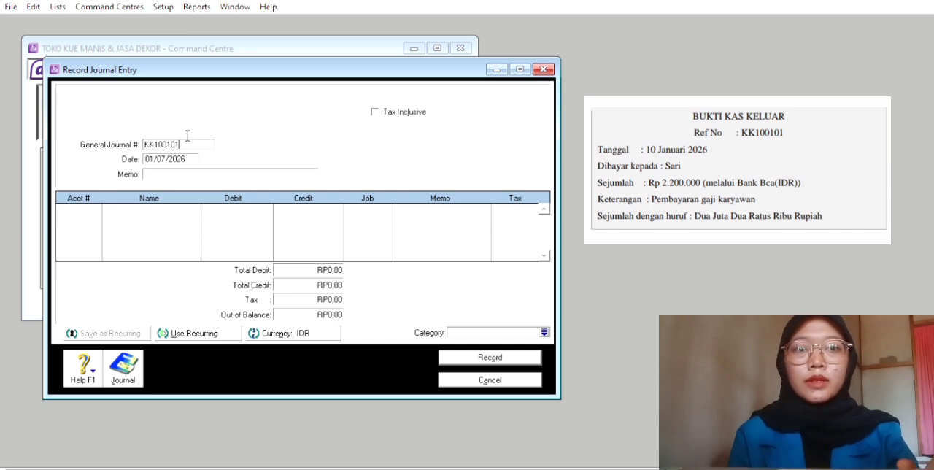
key(Tab)
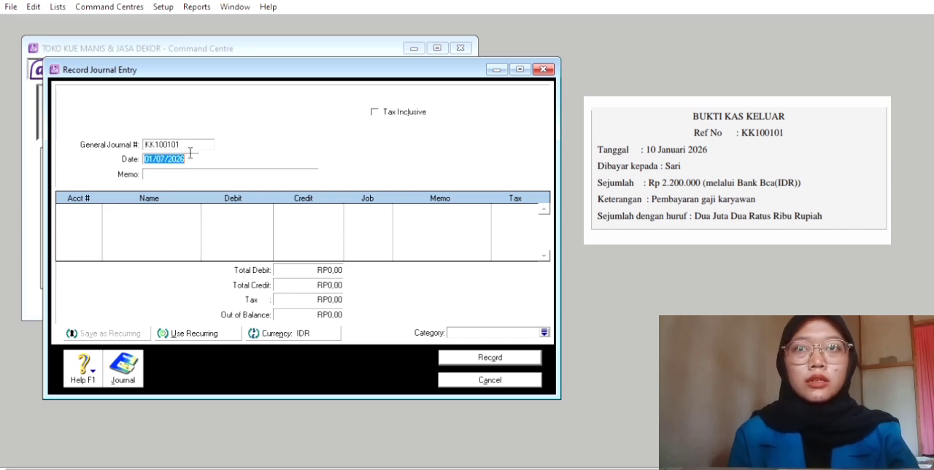
Set the journal entry's date to 10/01/2026
key(BackSpace)
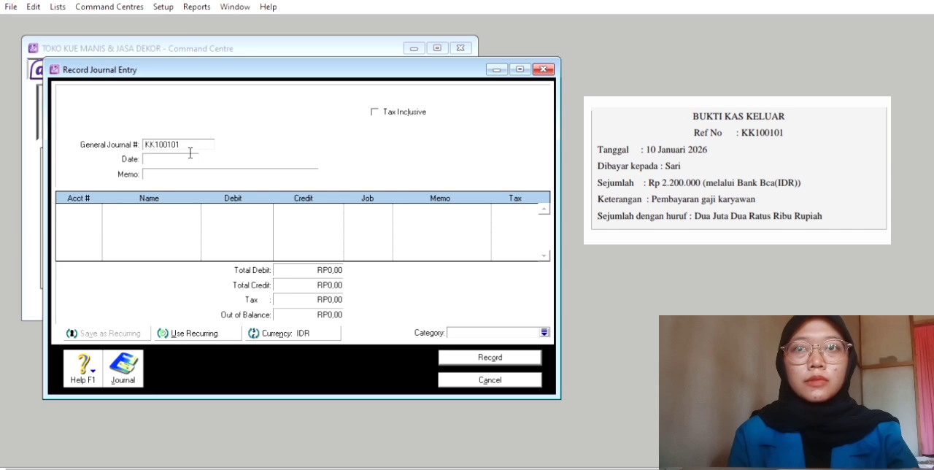
text(1)
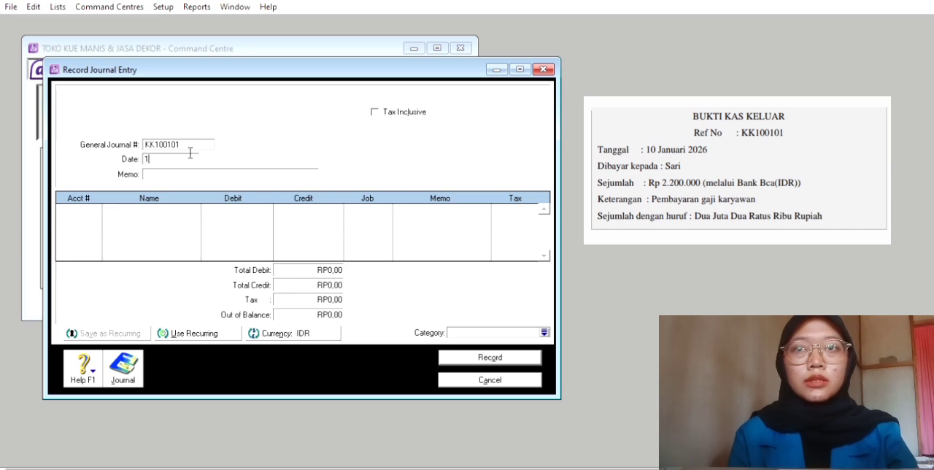
text(0/)
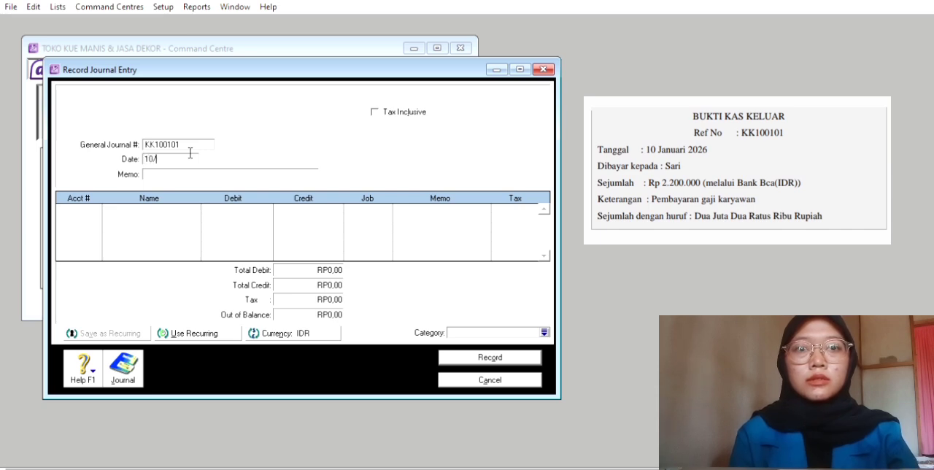
text(01/20)
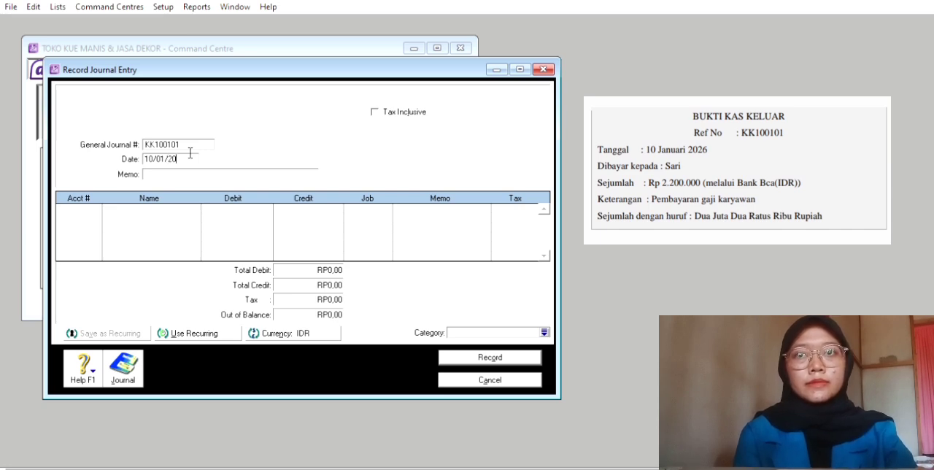
text(26)
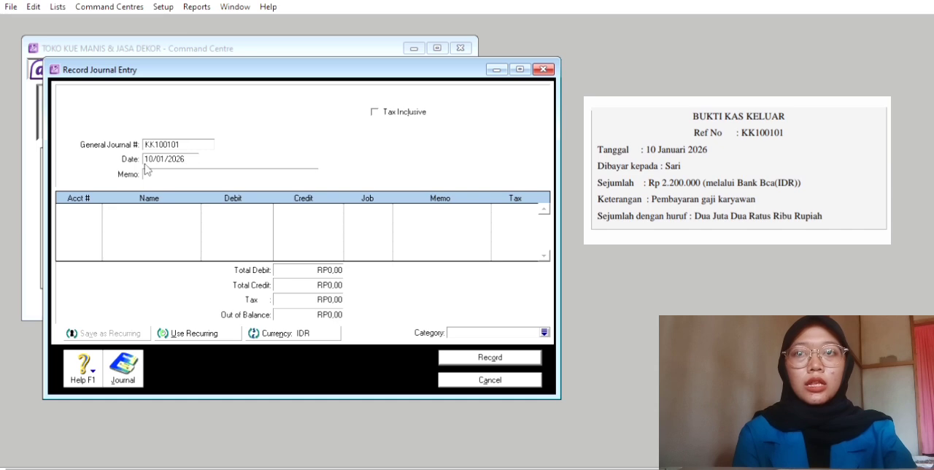
Enter the journal entry's memo as Pembayaran Gaji Karyawan
click(156, 168)
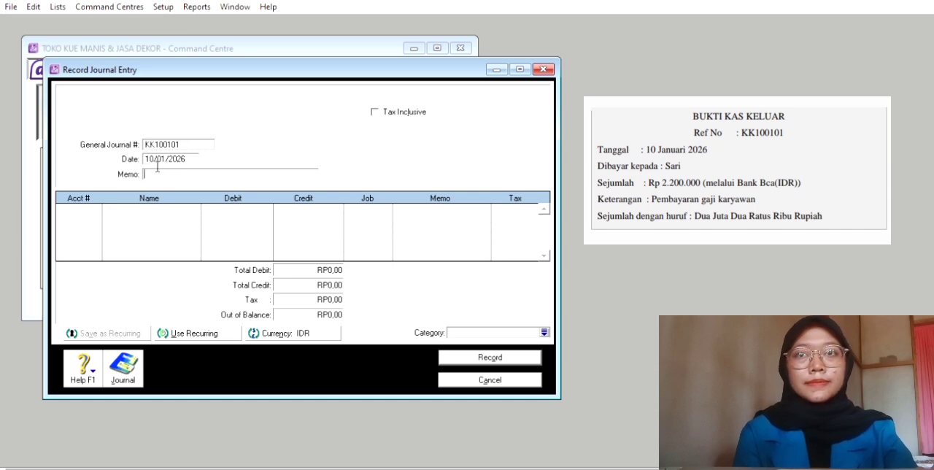
text(P)
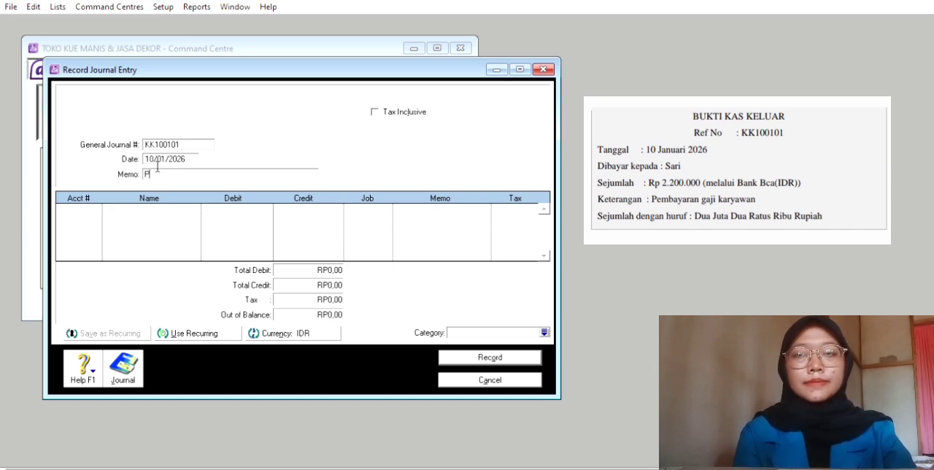
text(emba)
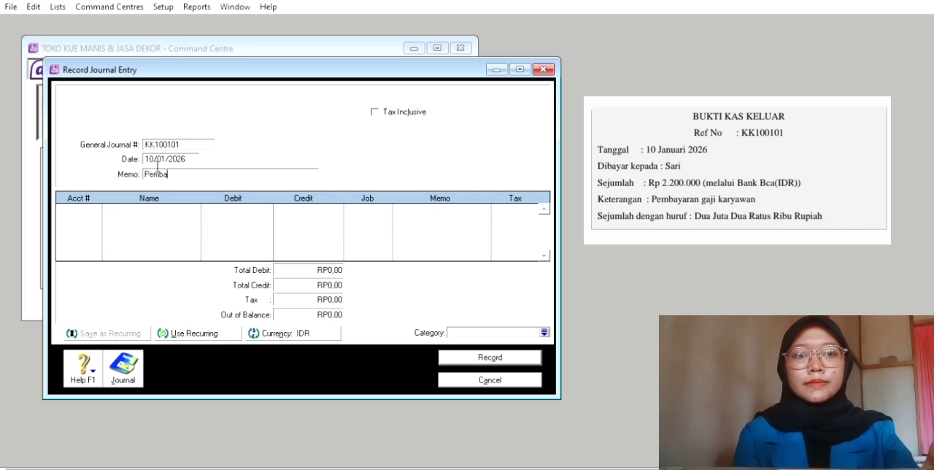
text(yara)
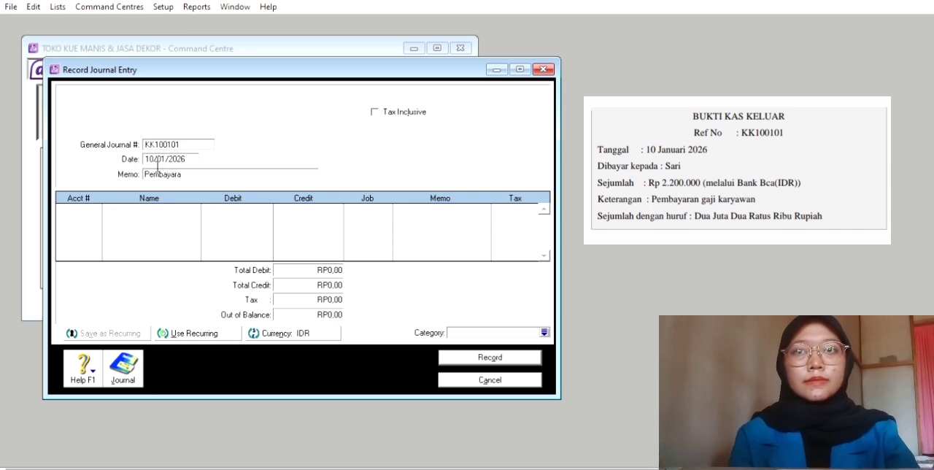
text(n Ga)
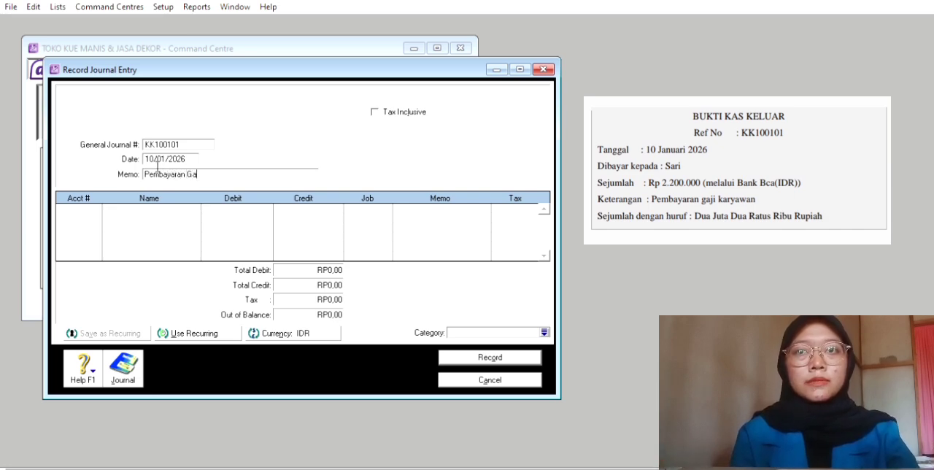
text(ji K)
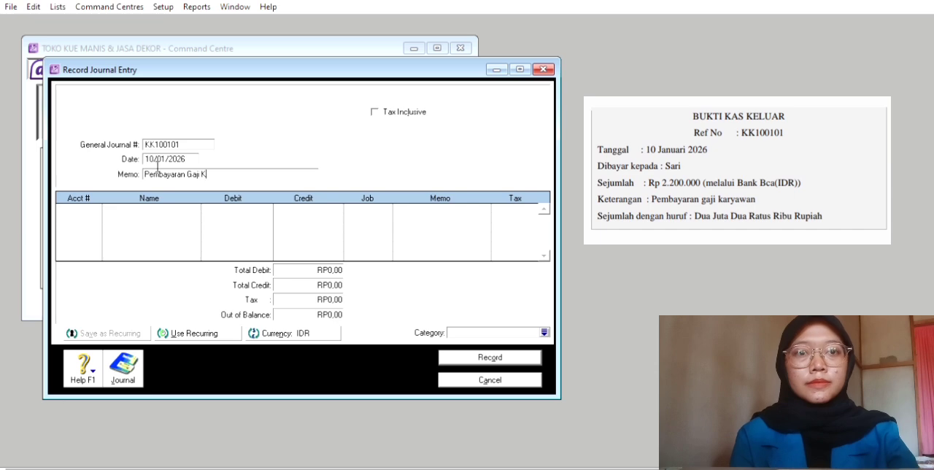
text(aryawan)
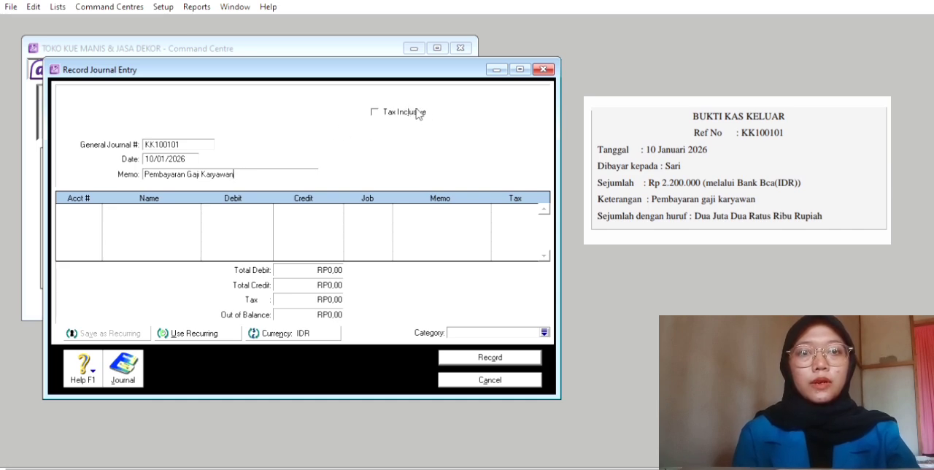
Add a first line for account 6-5130 Wages & Salaries with a debit of 2200000
click(90, 205)
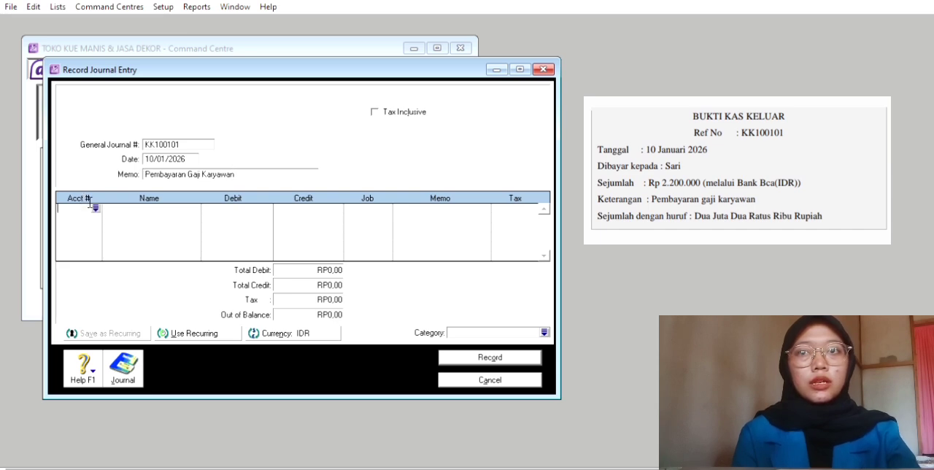
click(96, 207)
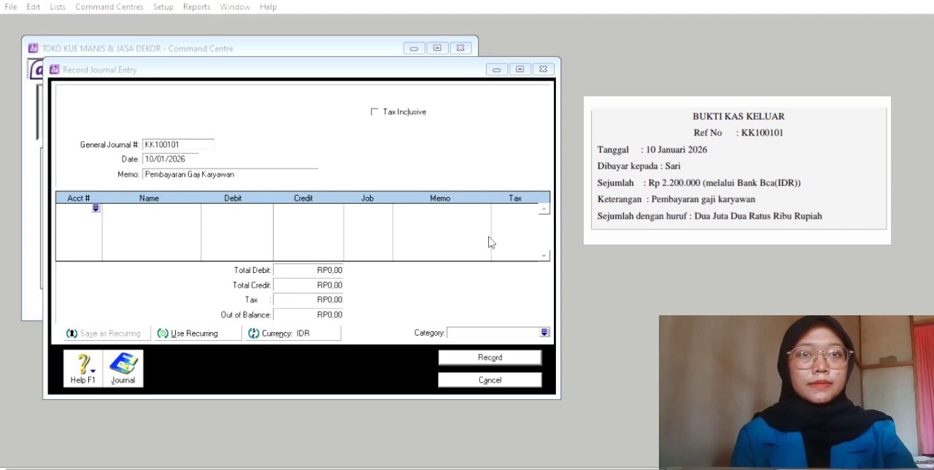
click(588, 314)
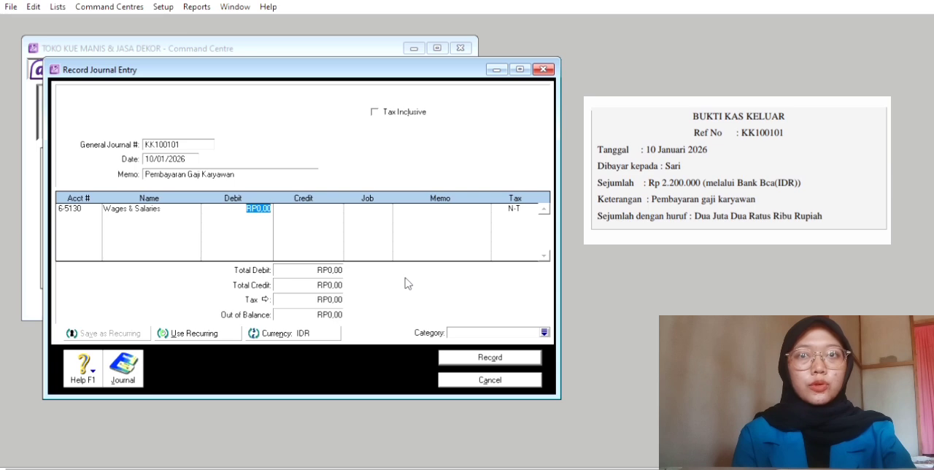
text(22)
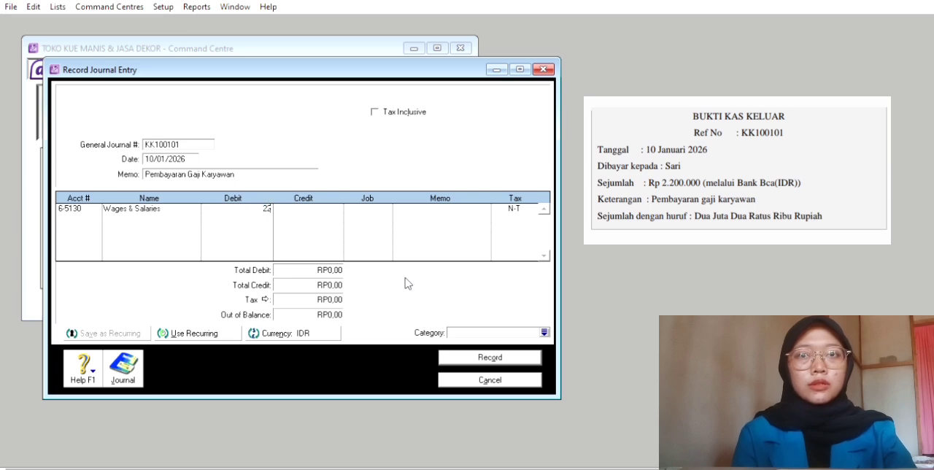
text(00000)
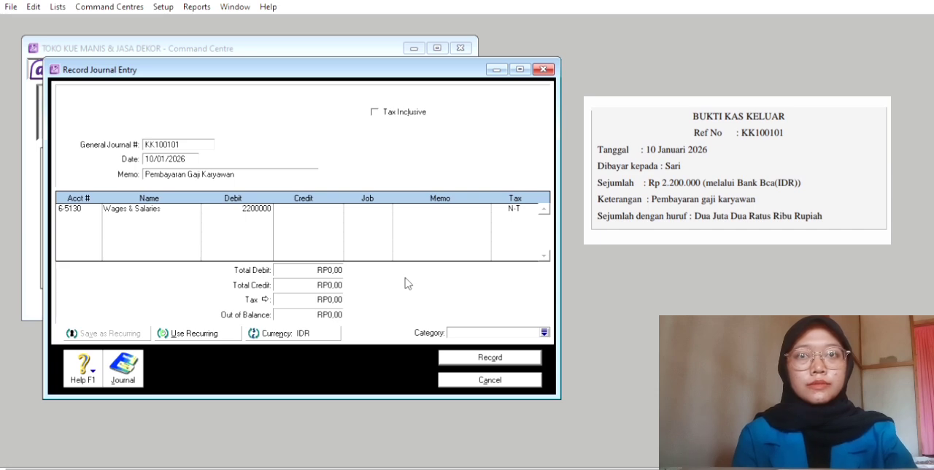
key(Tab)
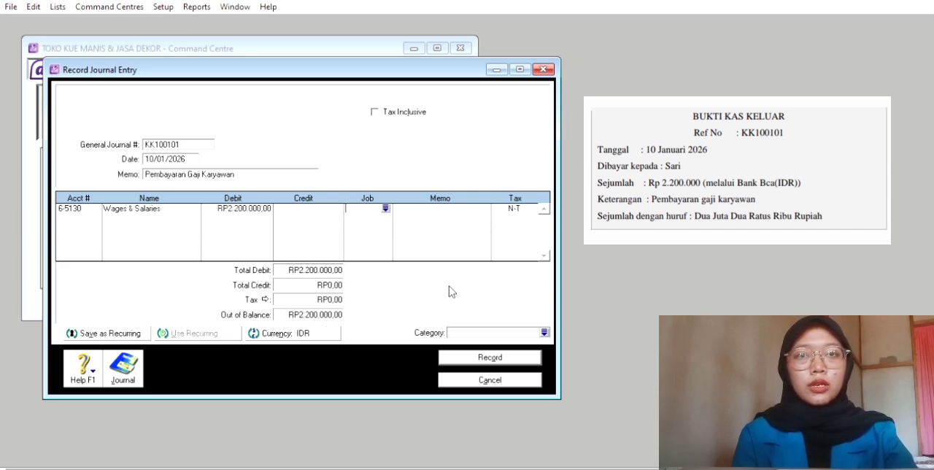
Add a second line for account 1-2140 Bank BCA (IDR) with a credit of RP2.200.000,00
click(78, 208)
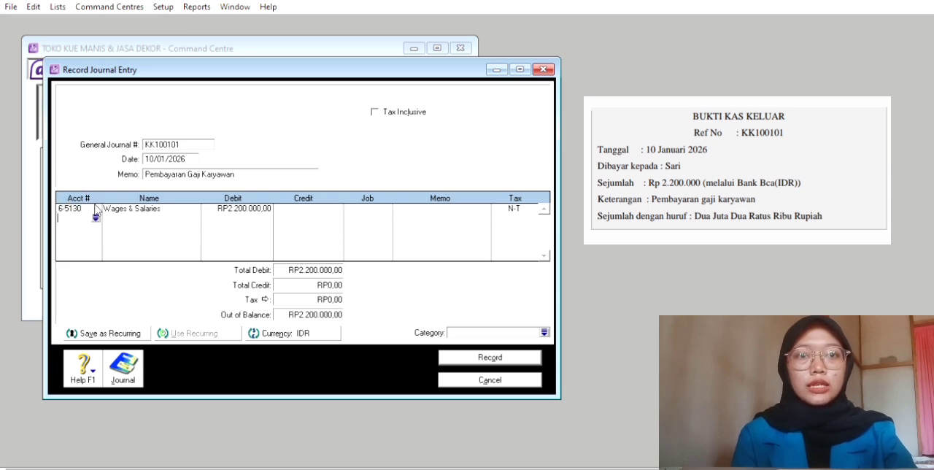
click(95, 215)
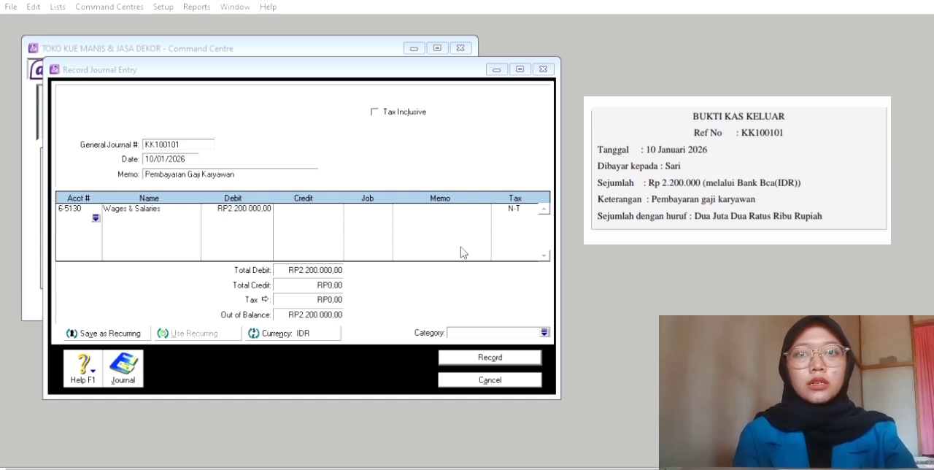
click(590, 318)
text(12140)
key(Tab)
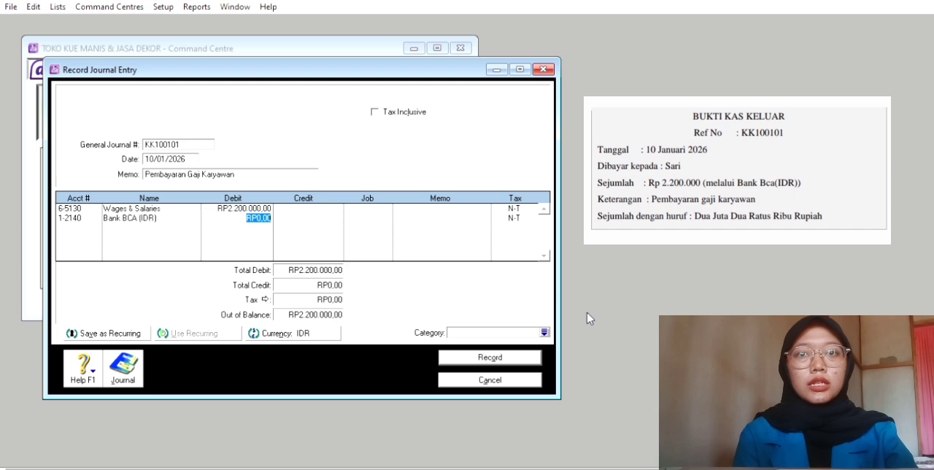
key(Tab)
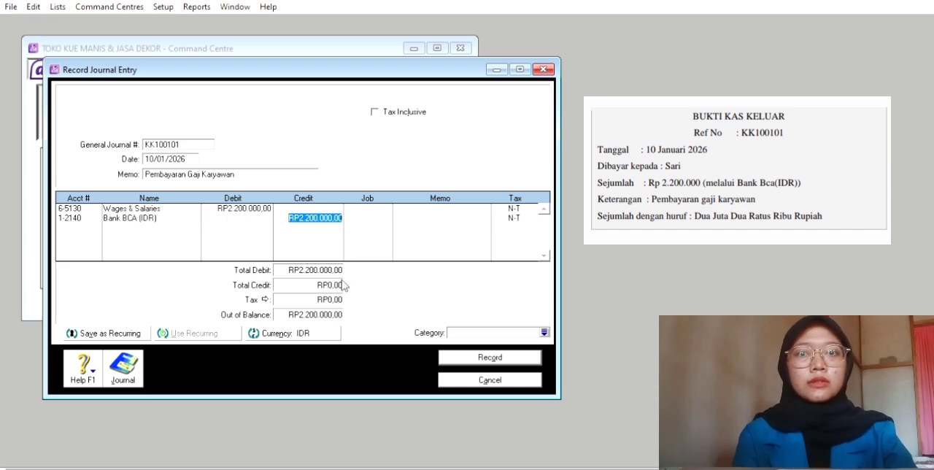
click(407, 215)
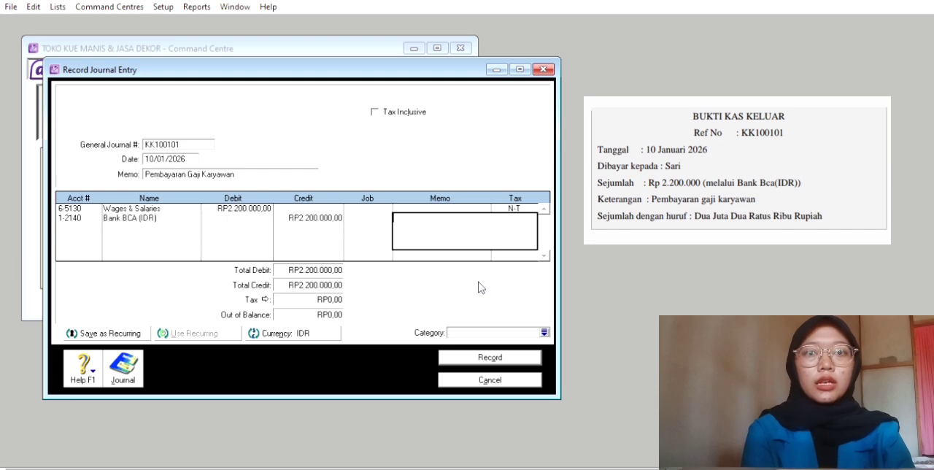
Assign category L to the salary payment entry and record it
click(544, 331)
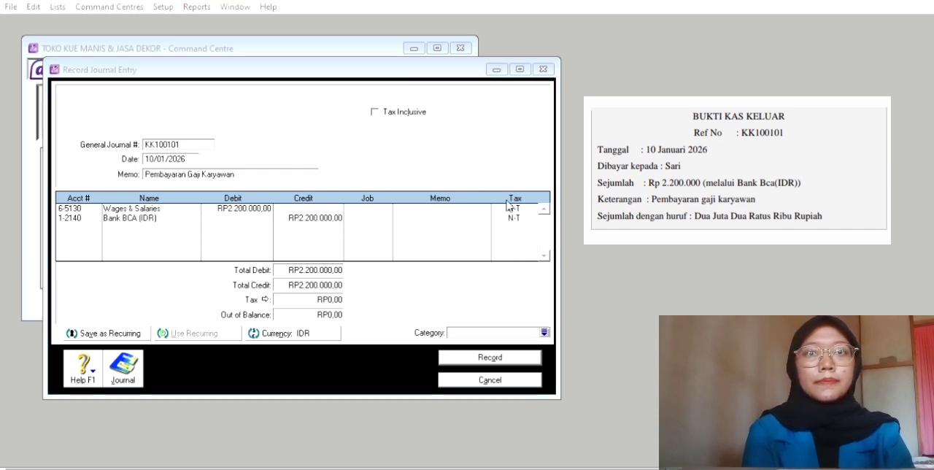
click(589, 310)
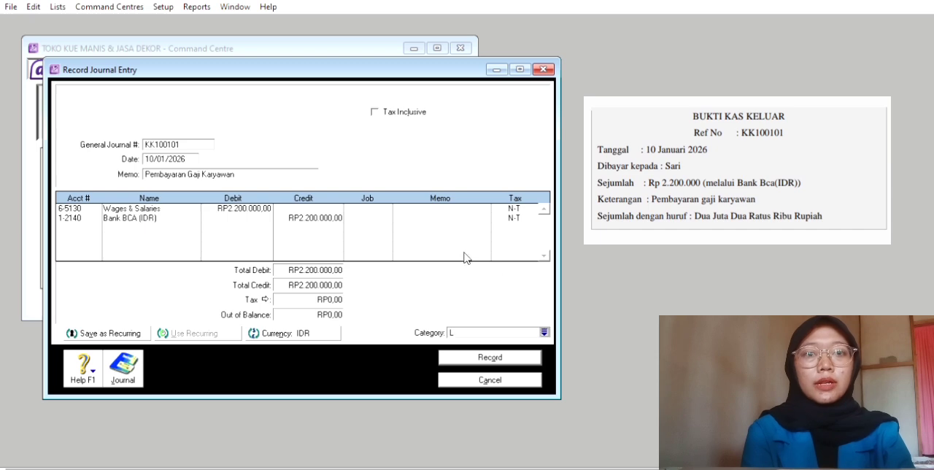
text(L)
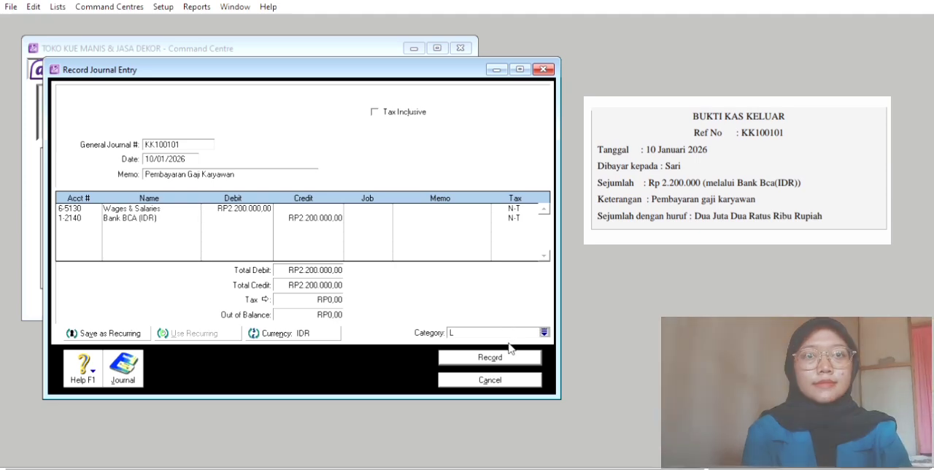
click(510, 352)
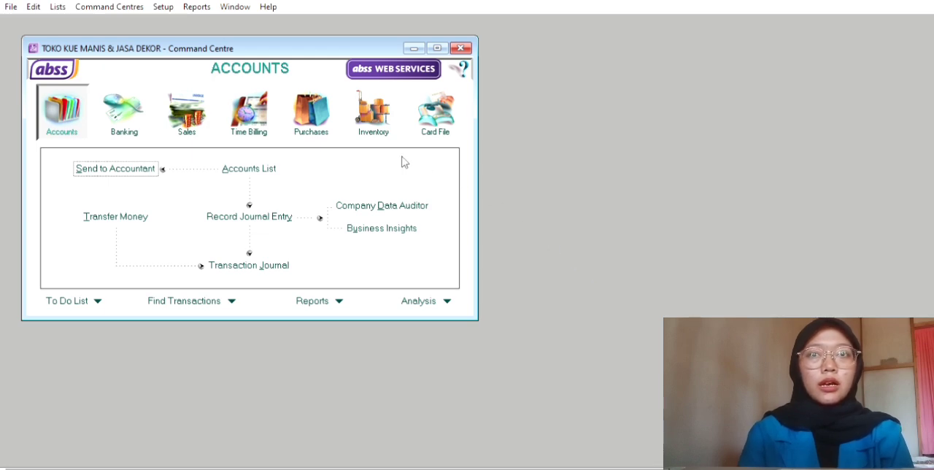
Start a new sales invoice for customer Toko Kue Nusantara and check its credit terms
click(195, 107)
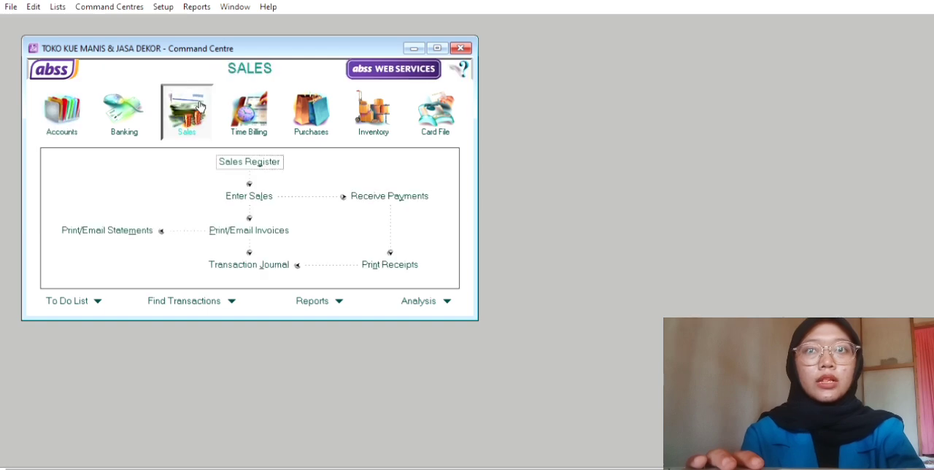
click(271, 191)
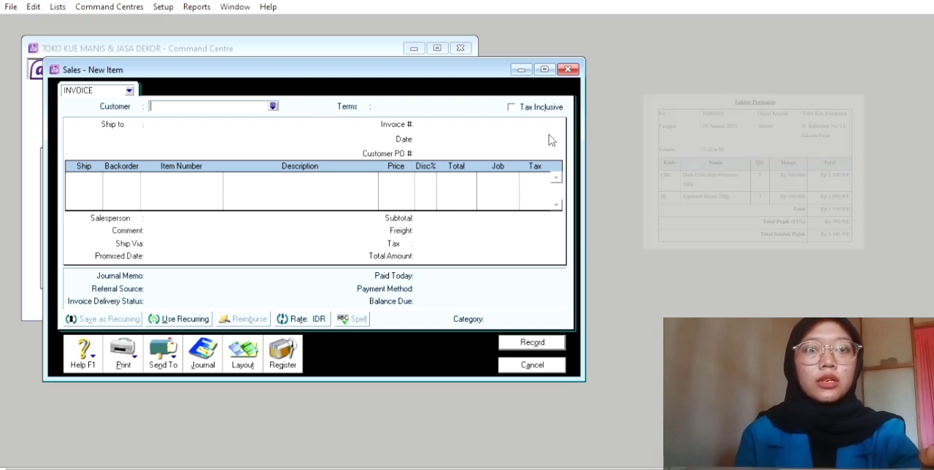
click(273, 105)
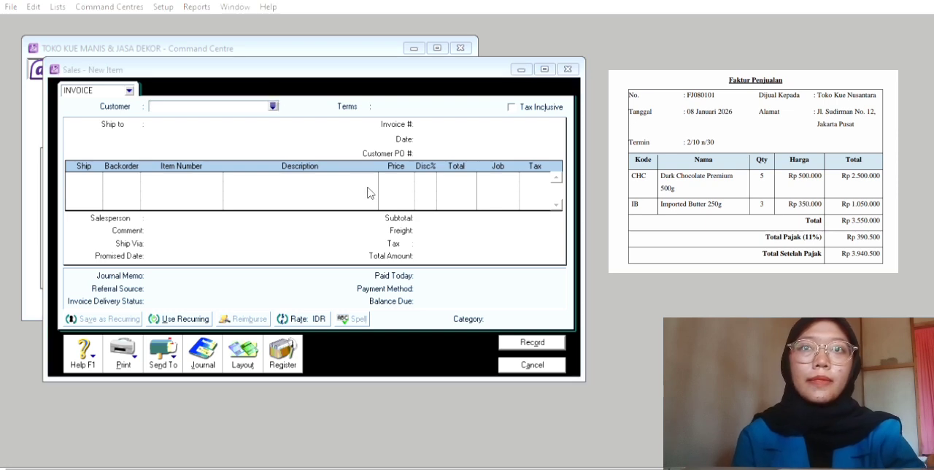
click(545, 315)
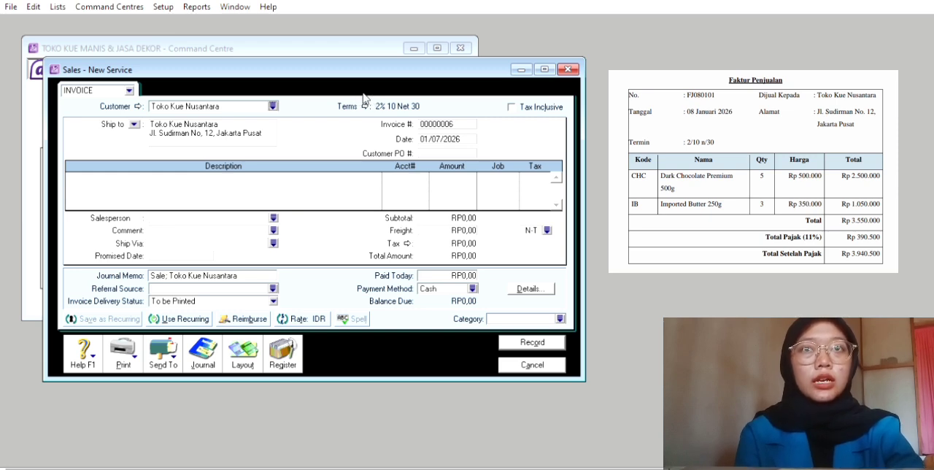
click(364, 105)
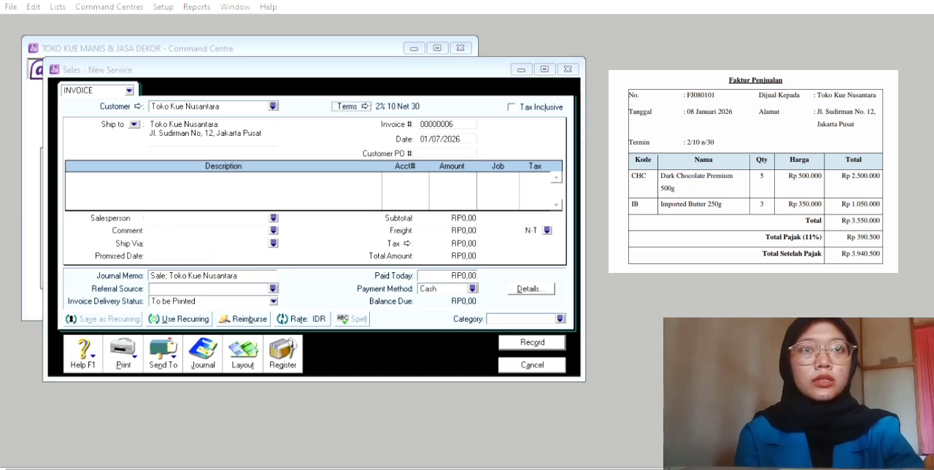
click(620, 323)
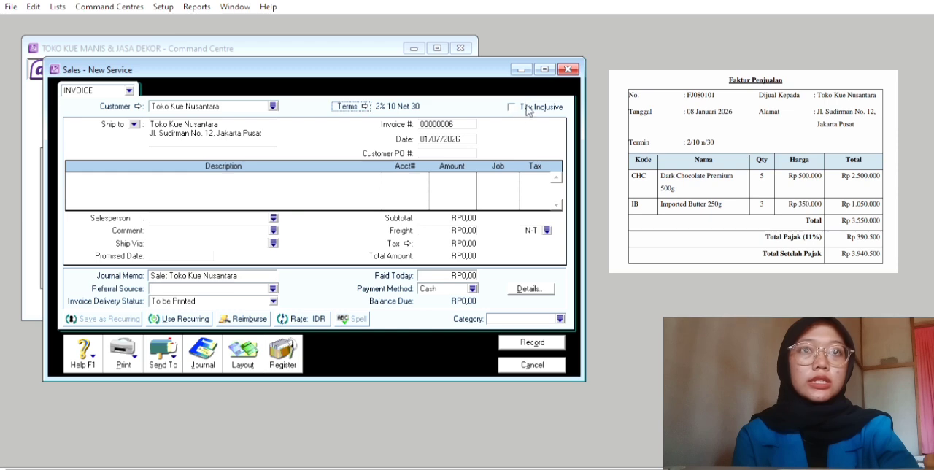
Replace the automatic invoice number with FJ080101
click(446, 121)
key(BackSpace)
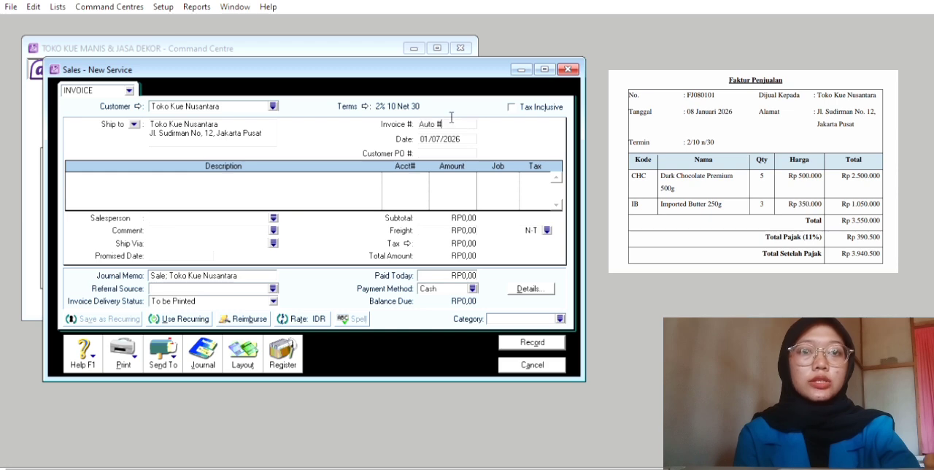
key(BackSpace)
key(BackSpace)
key(BackSpace)
key(BackSpace)
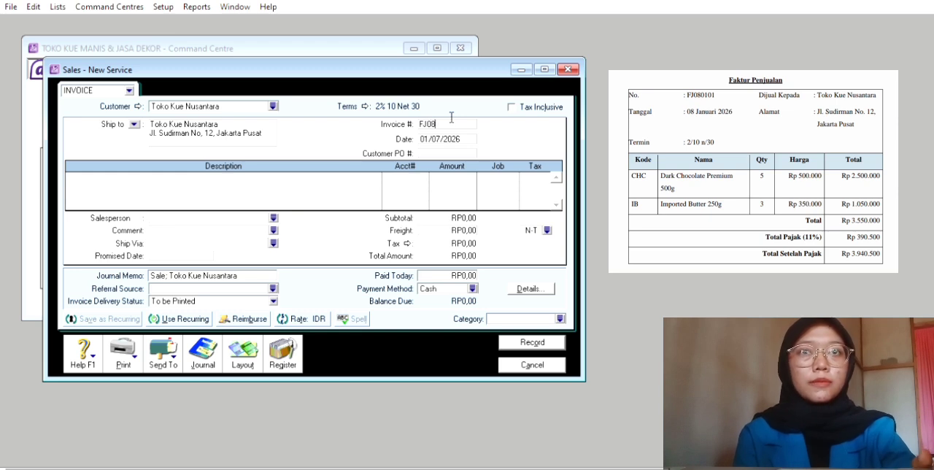
text(FJ08)
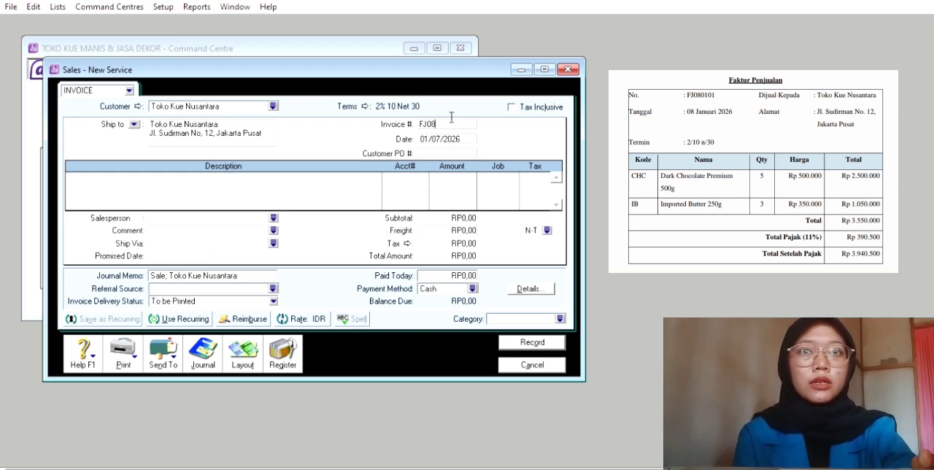
text(0101)
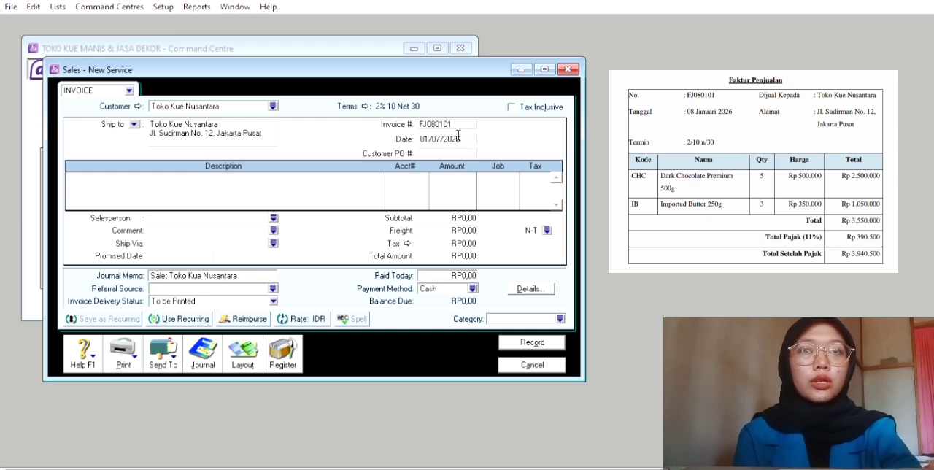
Try to set the invoice date to 08/01/2026
double_click(458, 137)
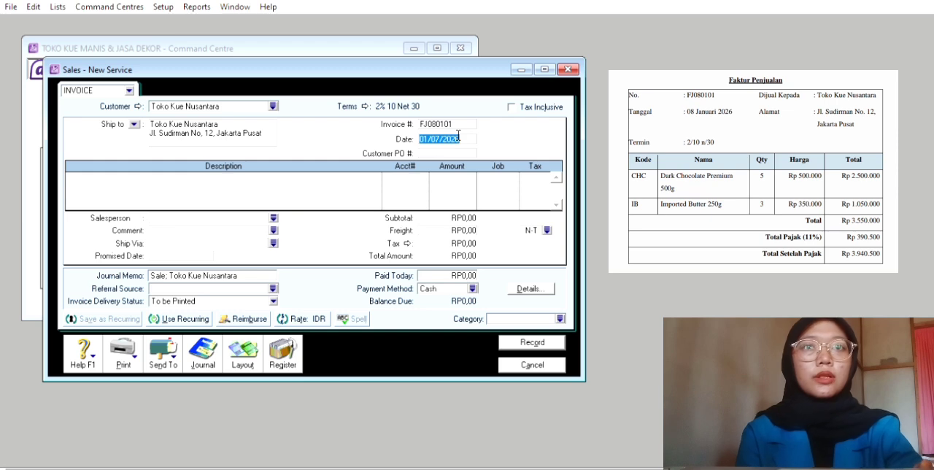
key(BackSpace)
text(08/0)
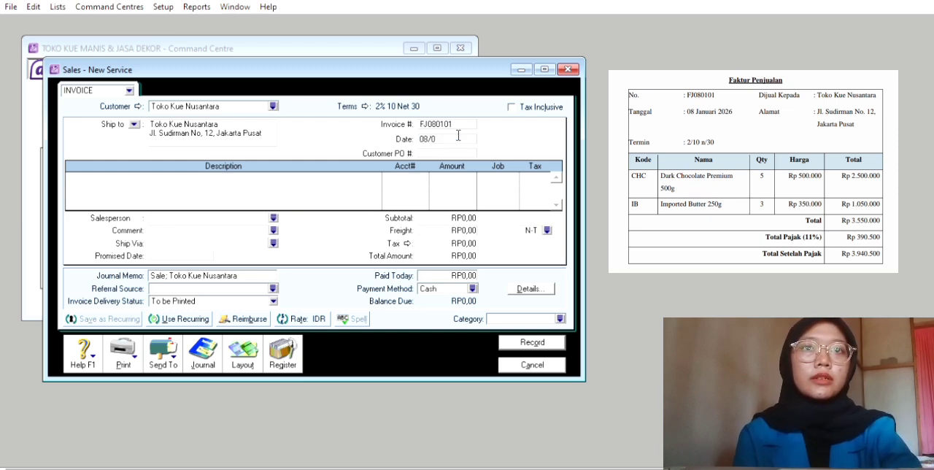
text(1/2026)
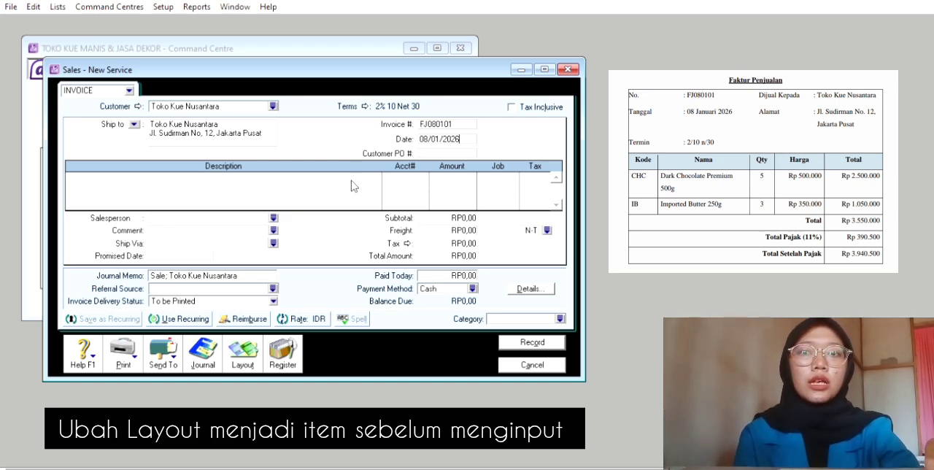
Switch the invoice to the Item layout and enter a shipped quantity of 5 on the first line
click(250, 353)
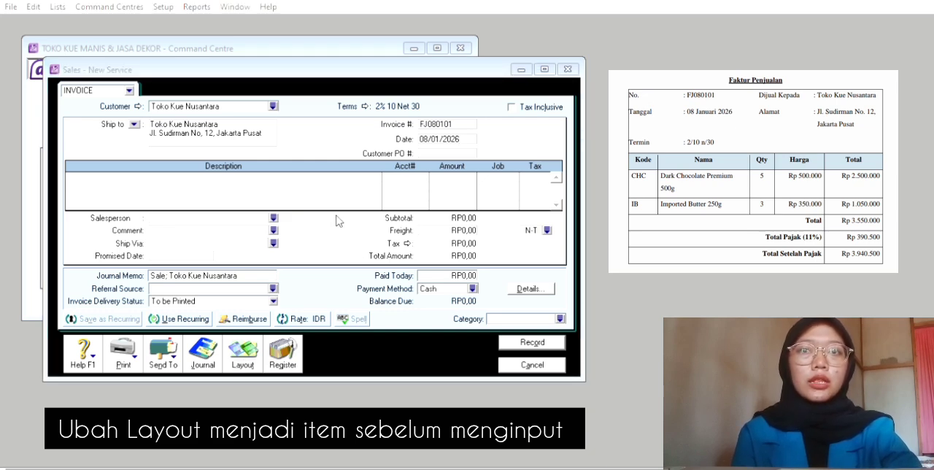
click(545, 308)
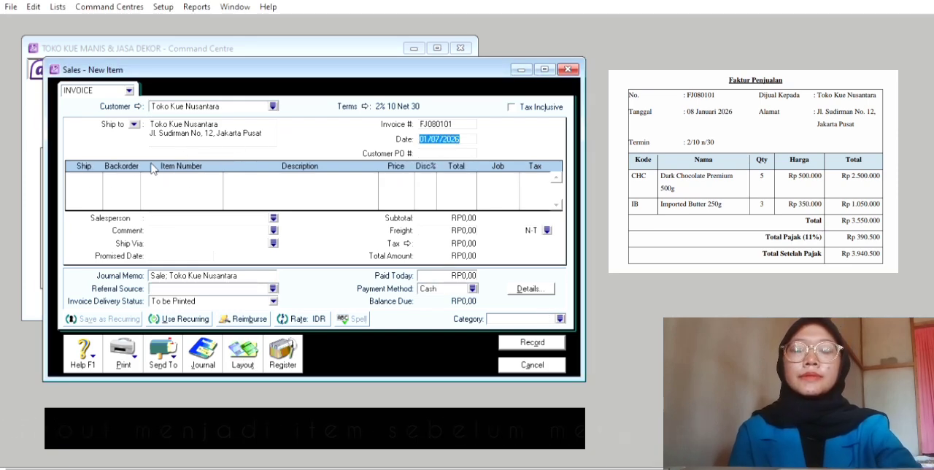
click(104, 172)
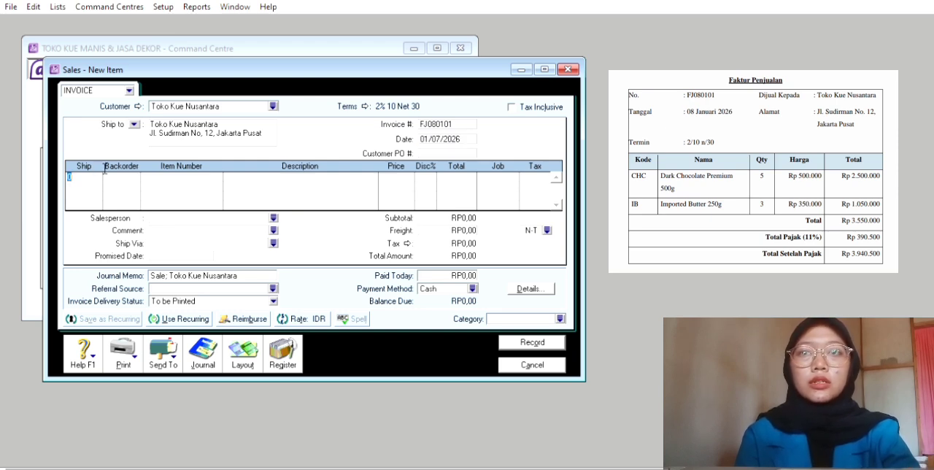
text(5)
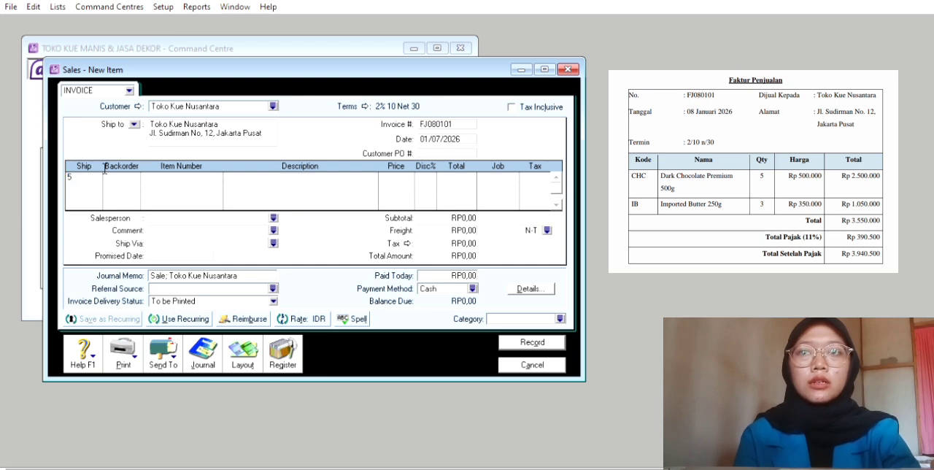
key(Tab)
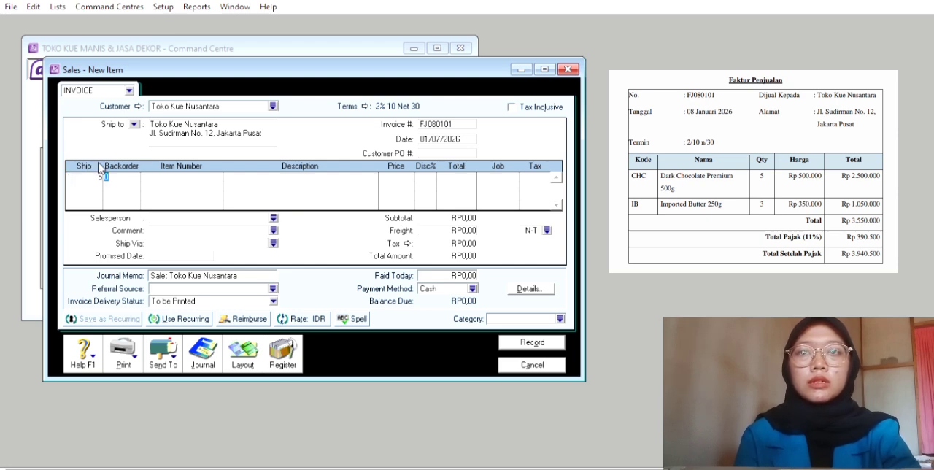
key(Tab)
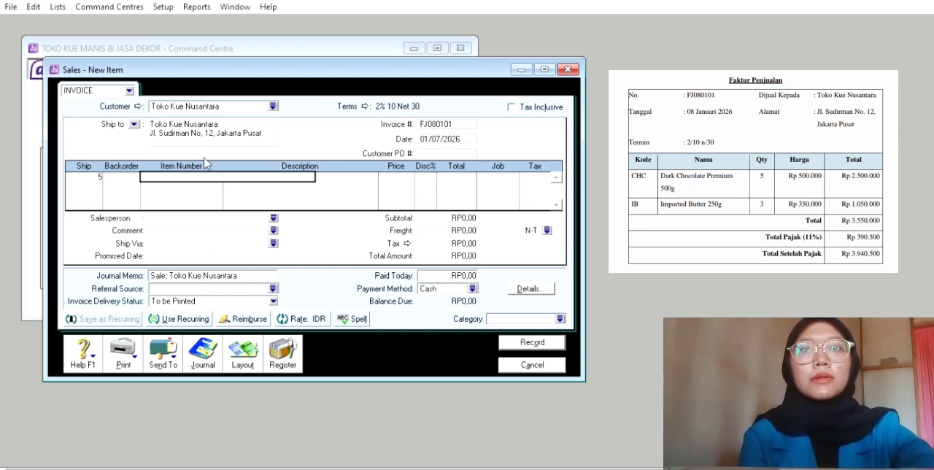
Choose item DCP, Dark Choclate Premium 500g, for the first invoice line
text(D)
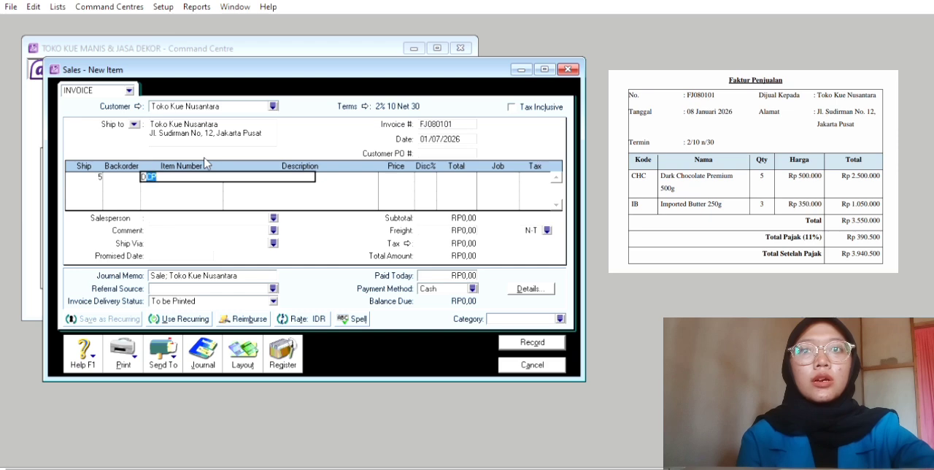
text(CH)
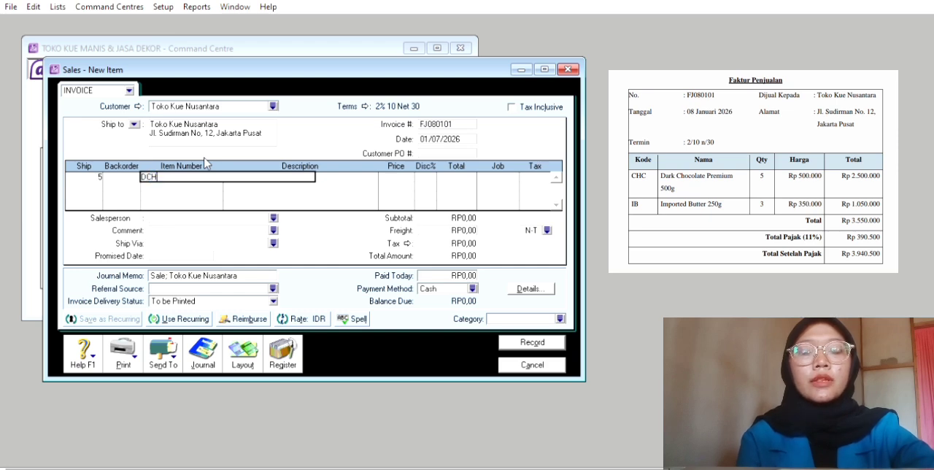
key(Tab)
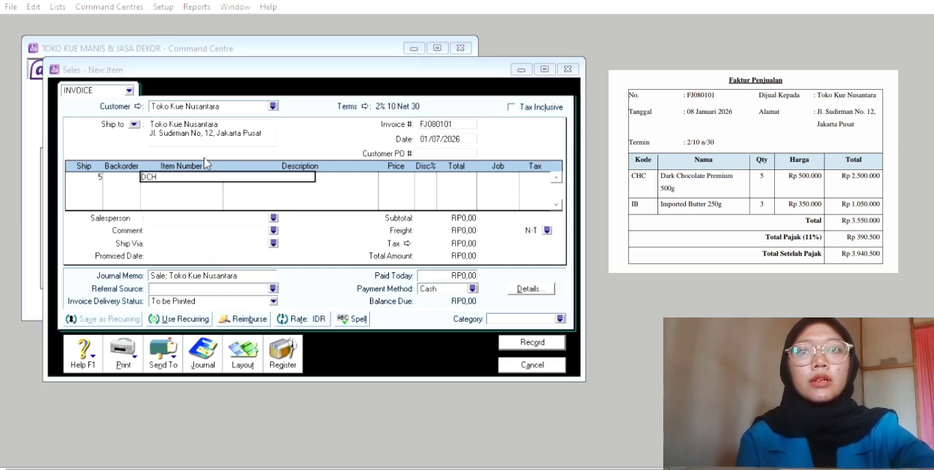
click(616, 319)
key(Tab)
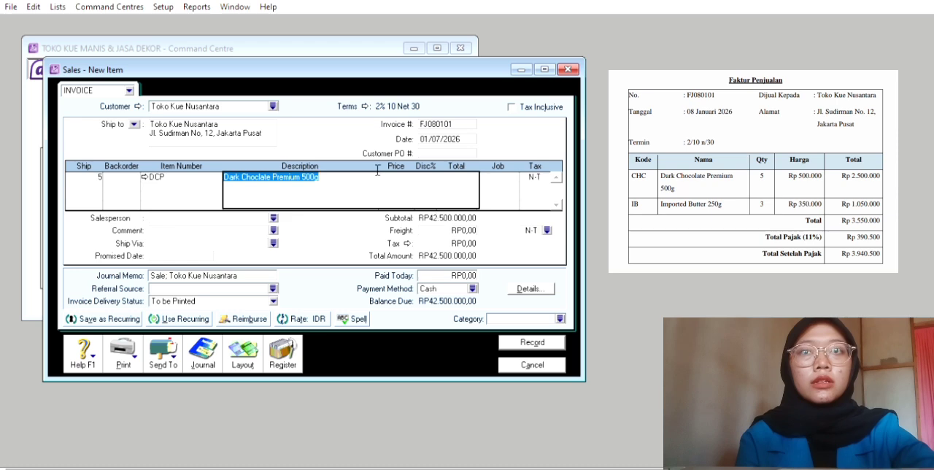
Set the unit price of the Dark Choclate Premium 500g line to 500000
key(Tab)
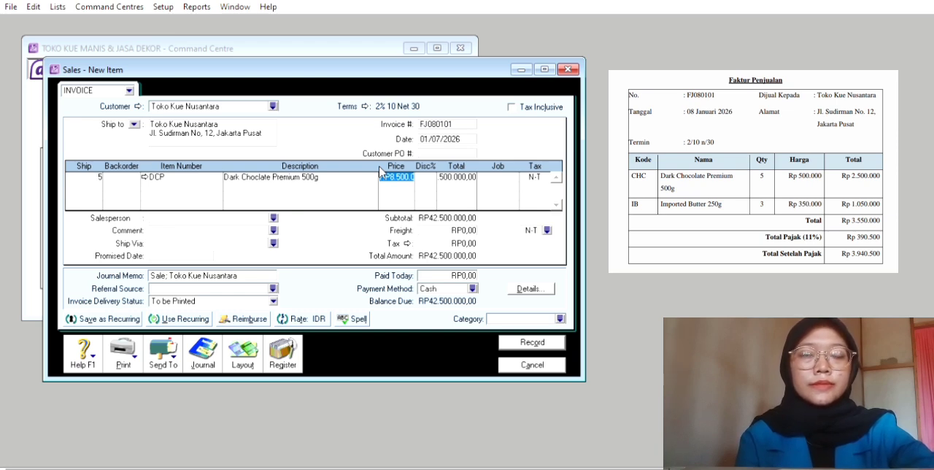
text(50)
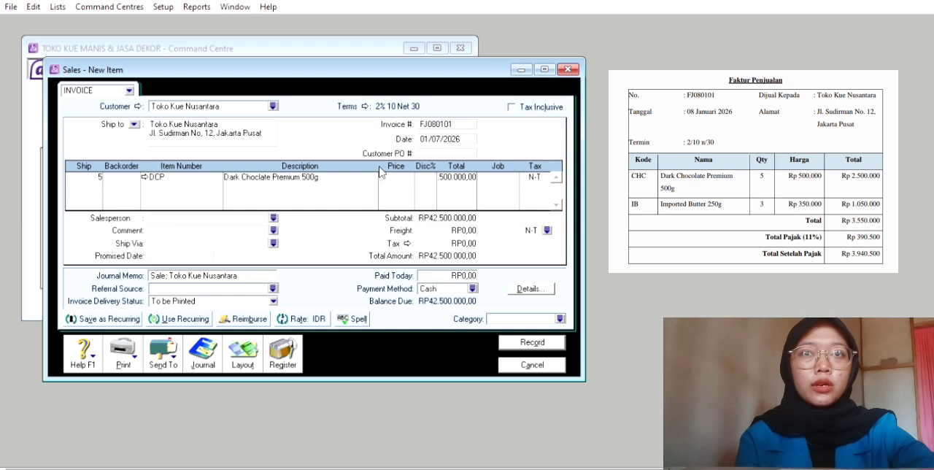
text(0)
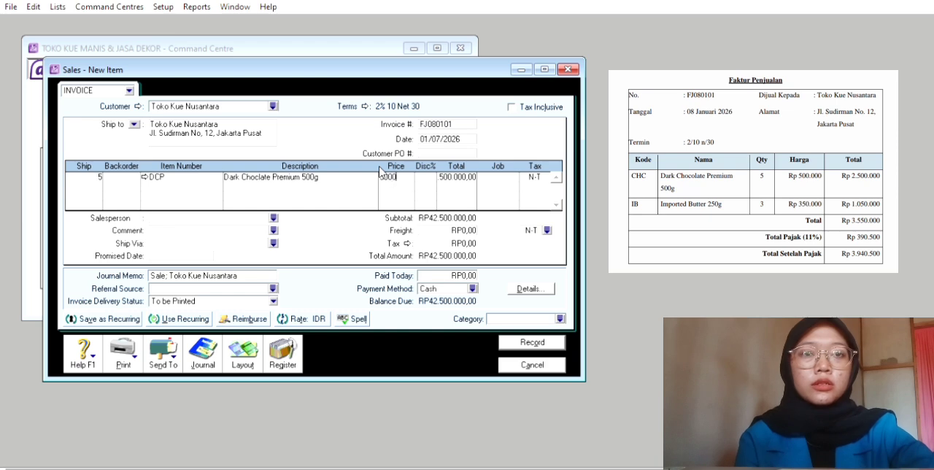
text(.000)
key(Tab)
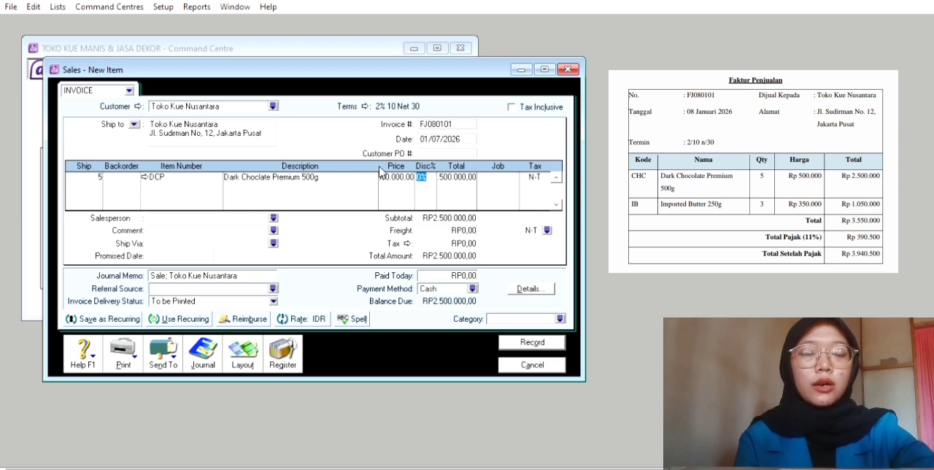
Assign job P and tax code PPN to the Dark Choclate Premium 500g line
key(Tab)
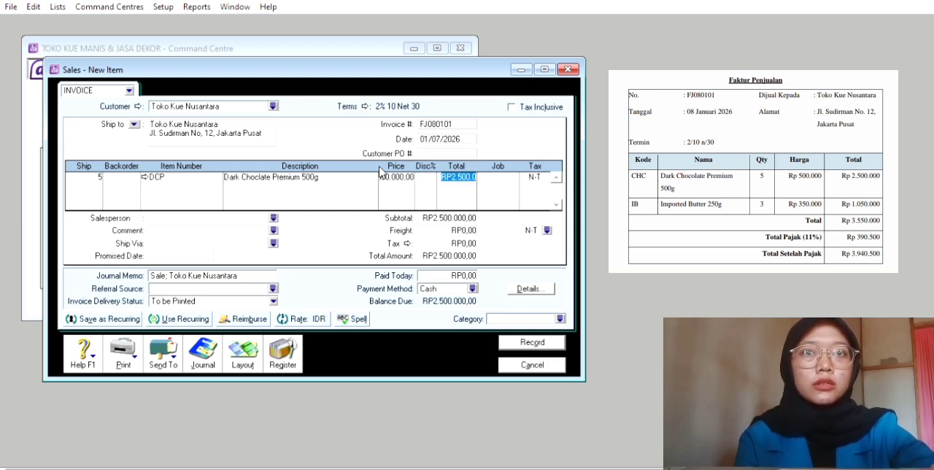
key(Tab)
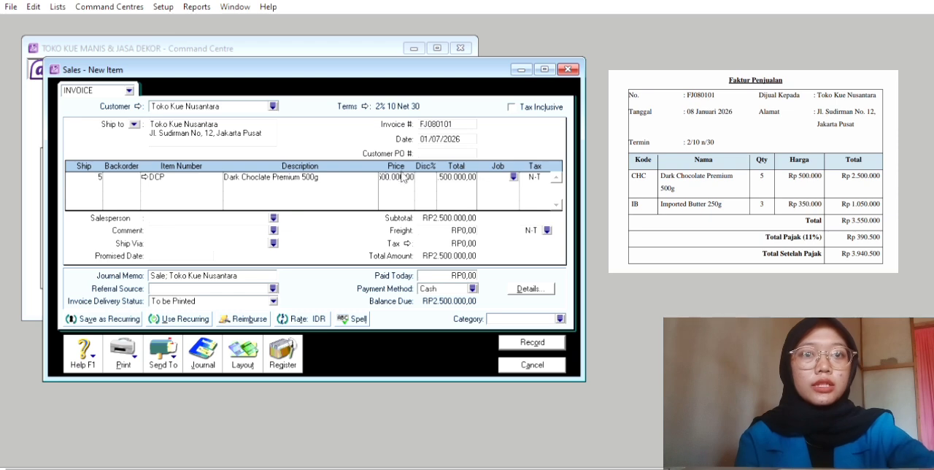
click(513, 177)
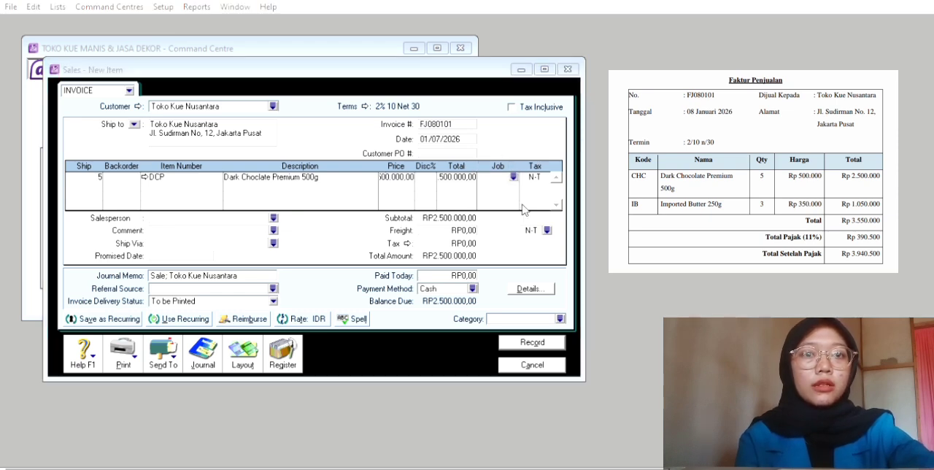
click(610, 321)
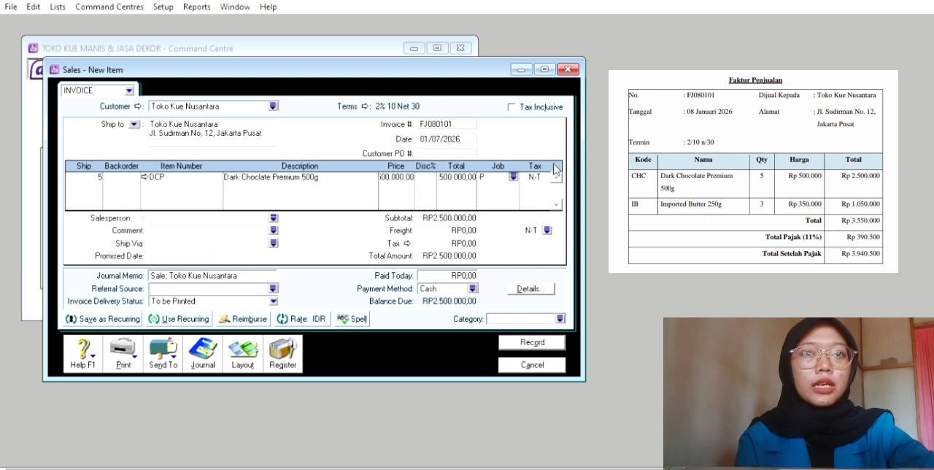
key(Tab)
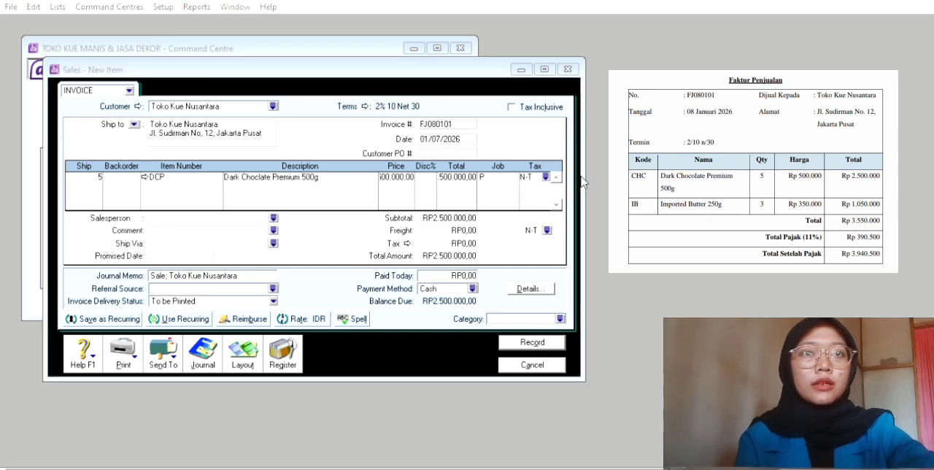
click(610, 313)
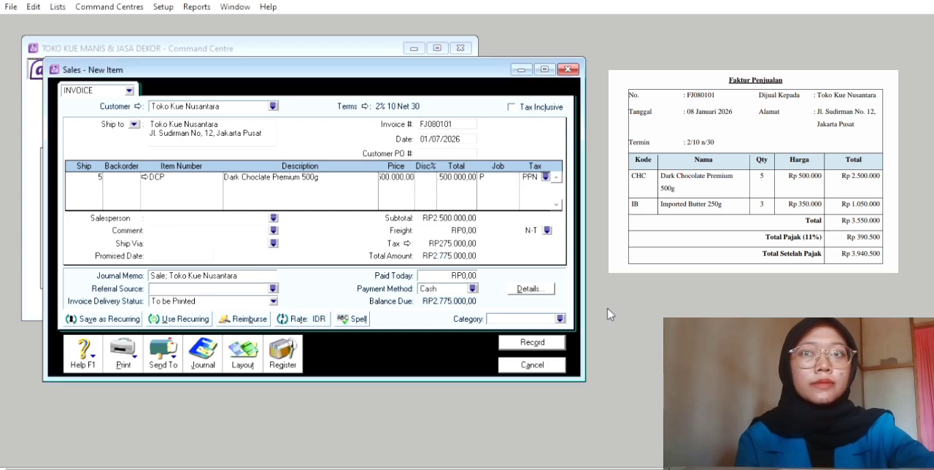
Add a second invoice line with a shipped quantity of 3 for item IB, Import Butter 250g
click(100, 175)
text(5)
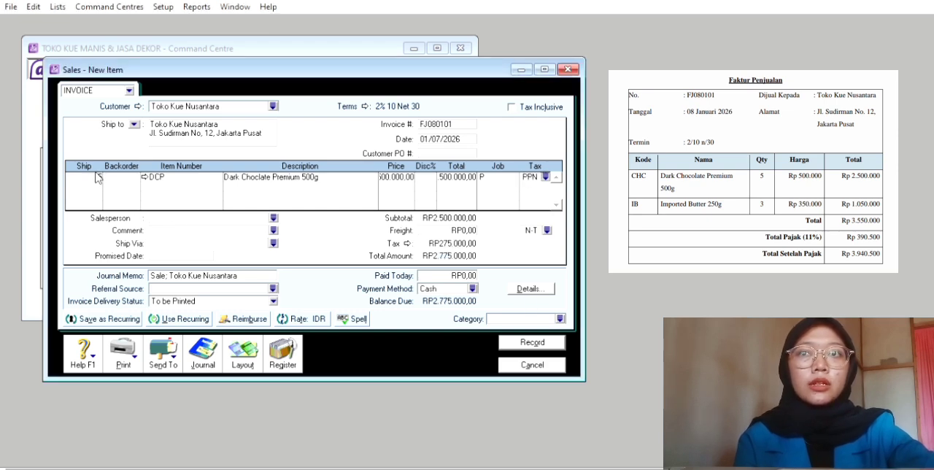
key(Return)
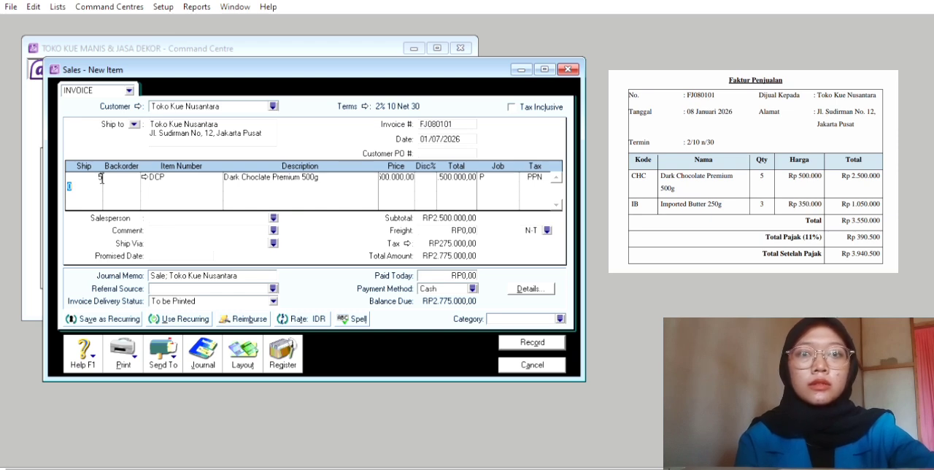
key(BackSpace)
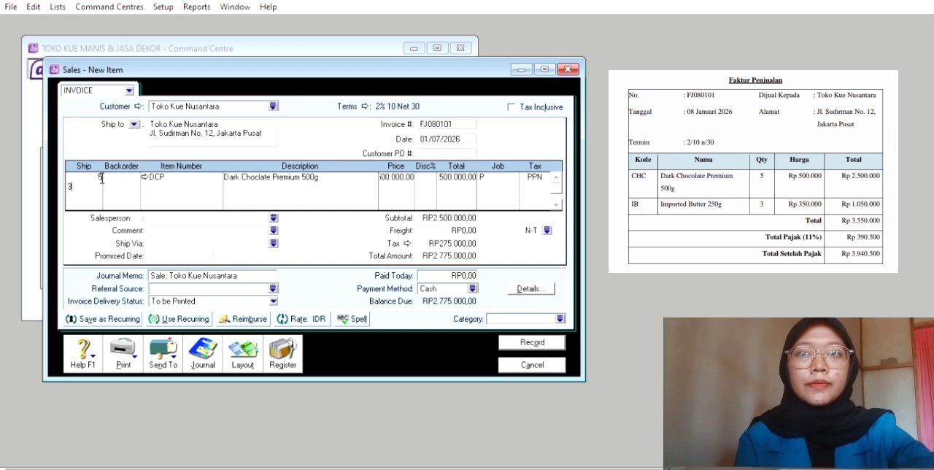
key(Tab)
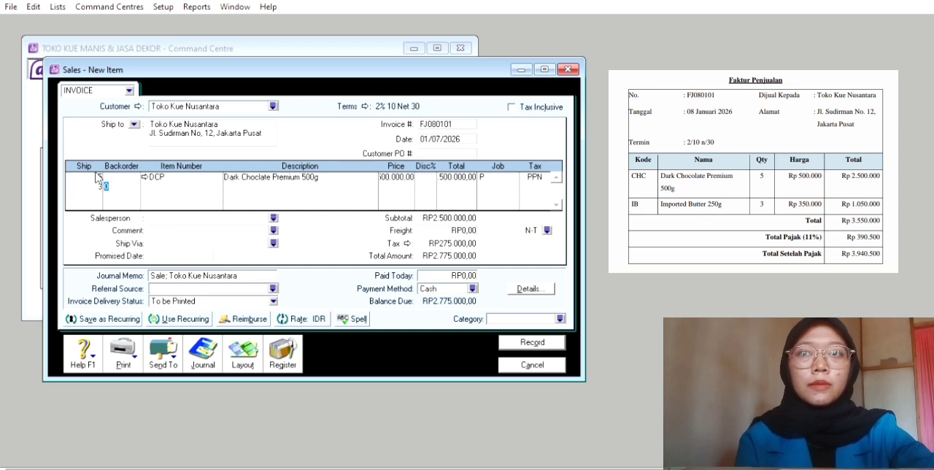
key(Tab)
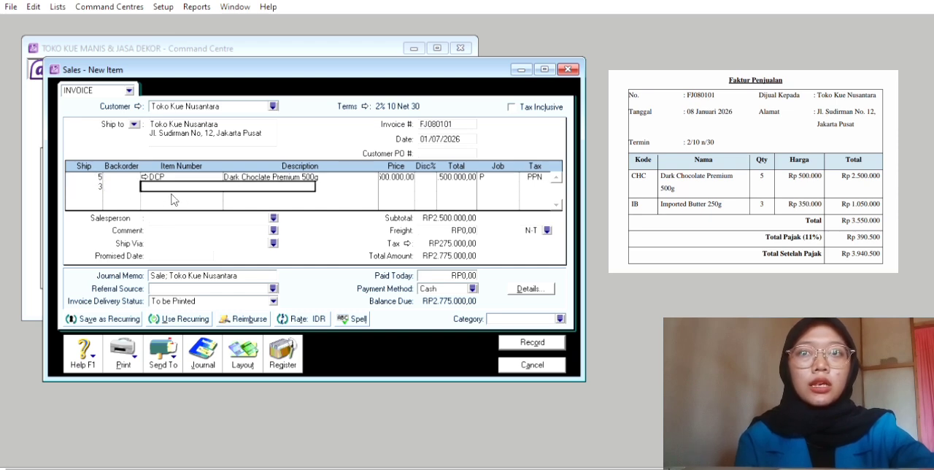
text(IB)
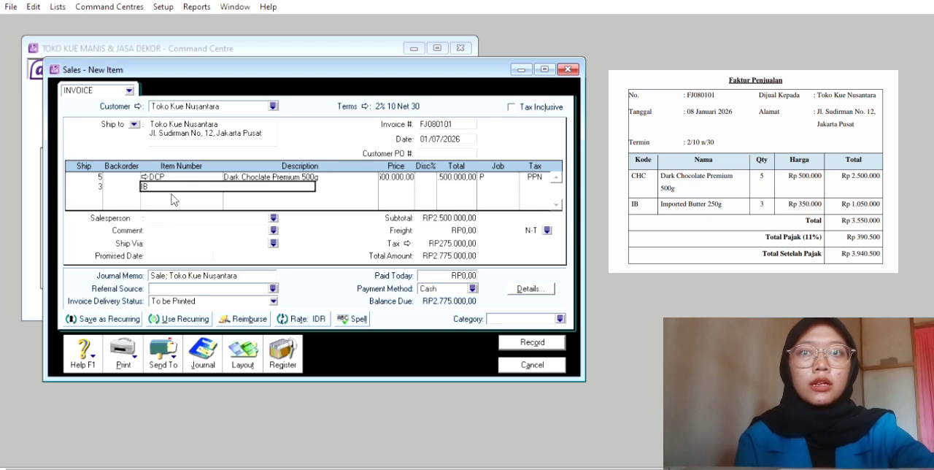
key(Tab)
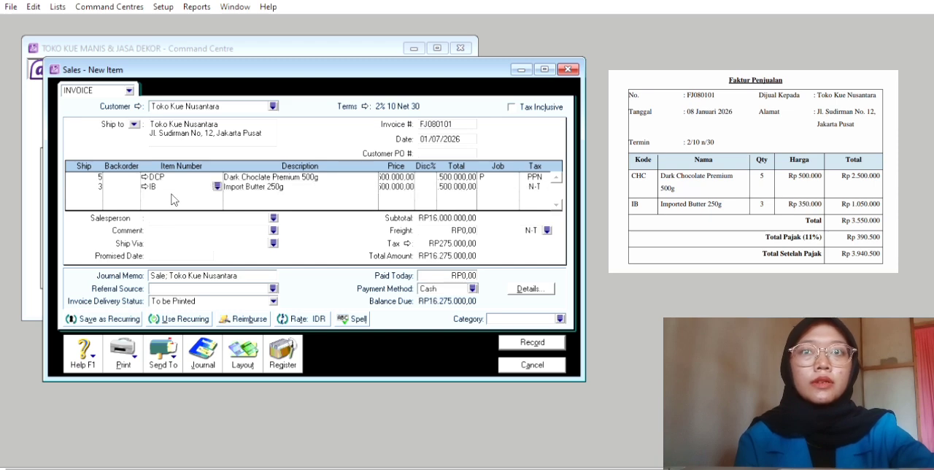
Set the unit price of the Import Butter 250g line to 350000
key(Tab)
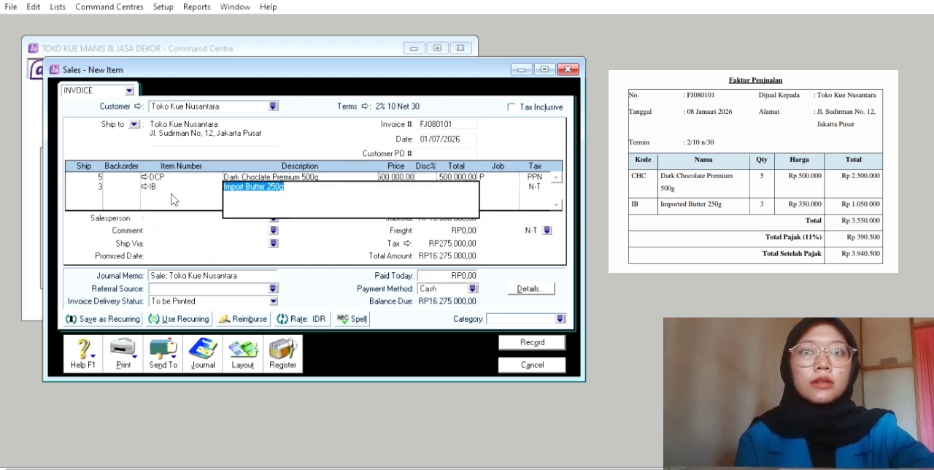
key(Tab)
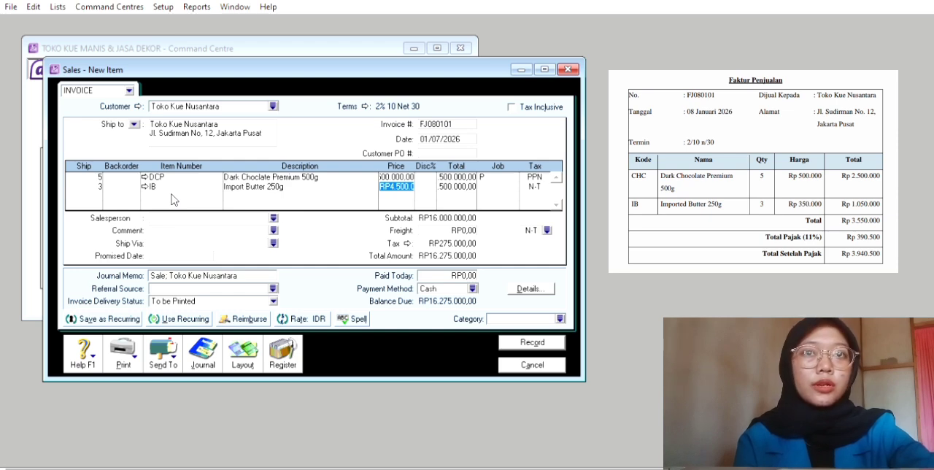
key(BackSpace)
text(3)
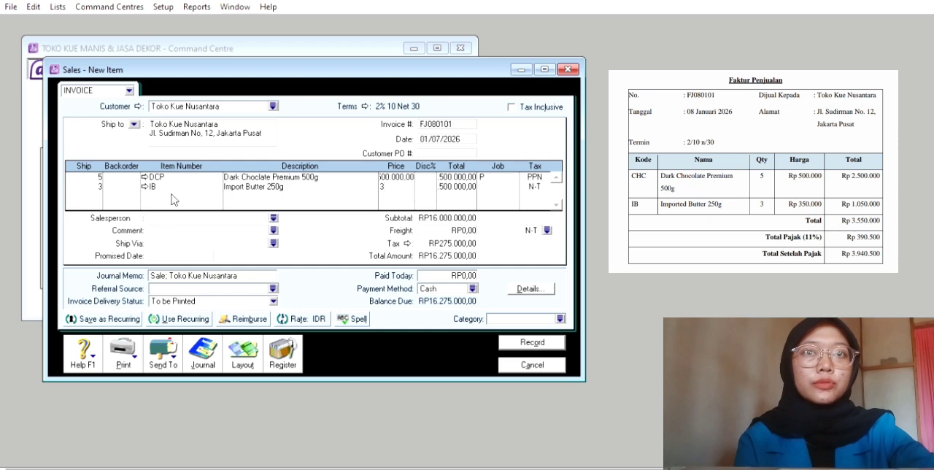
text(50000)
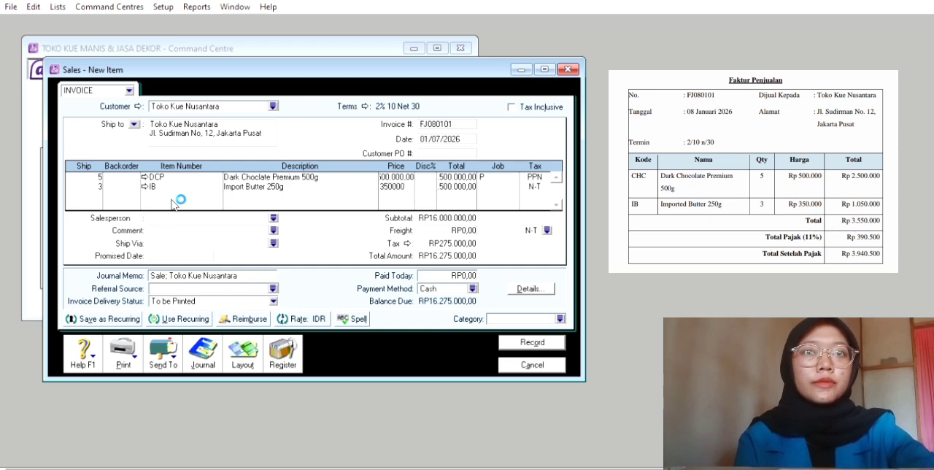
key(Tab)
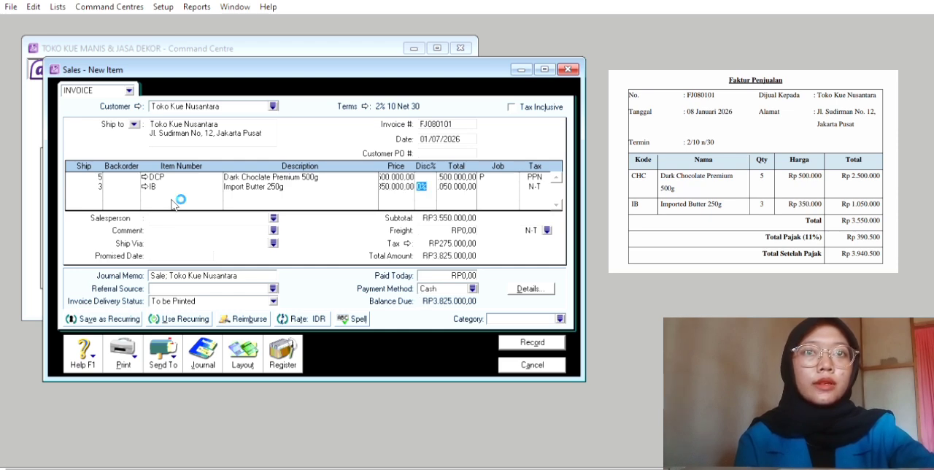
Assign job P and tax code PPN to the Import Butter 250g line
key(Tab)
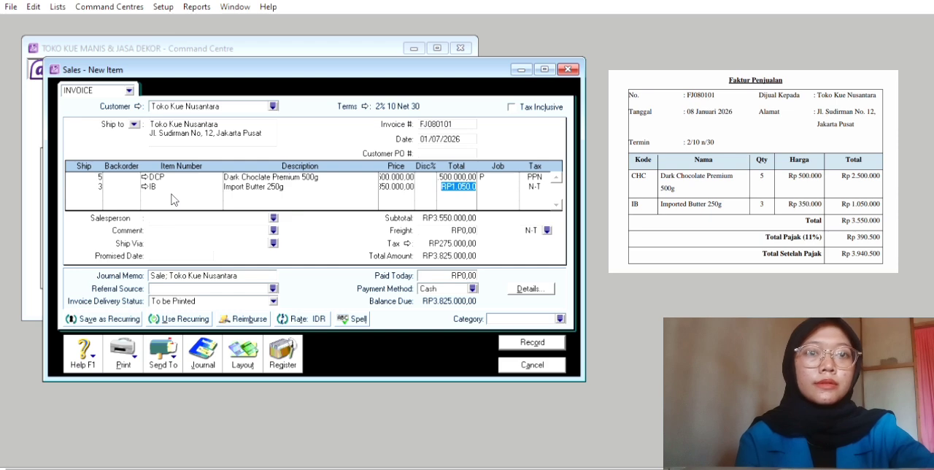
key(Tab)
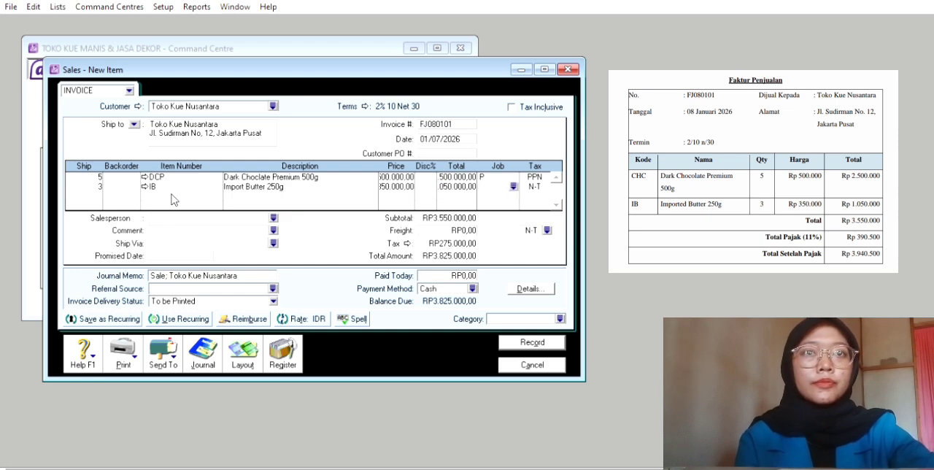
click(514, 185)
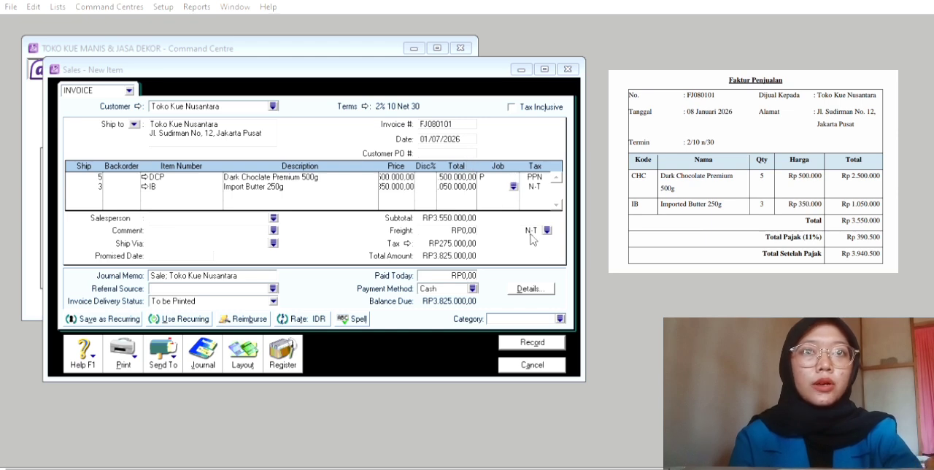
click(576, 310)
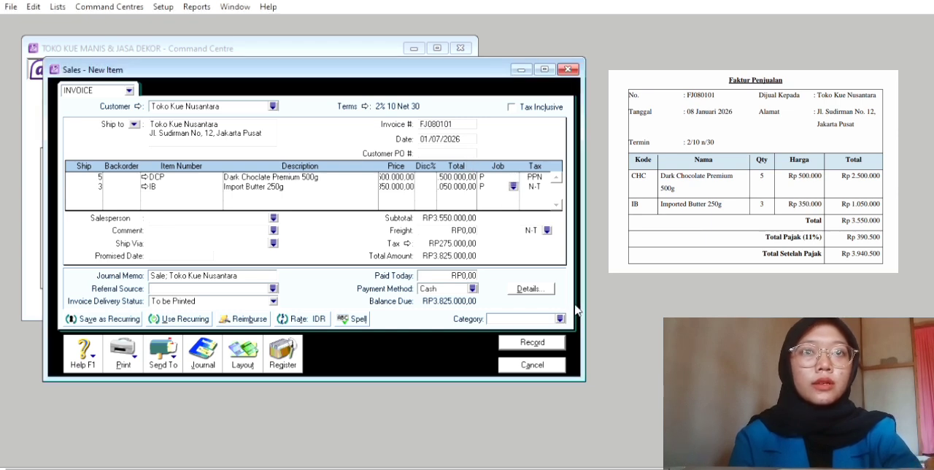
key(Tab)
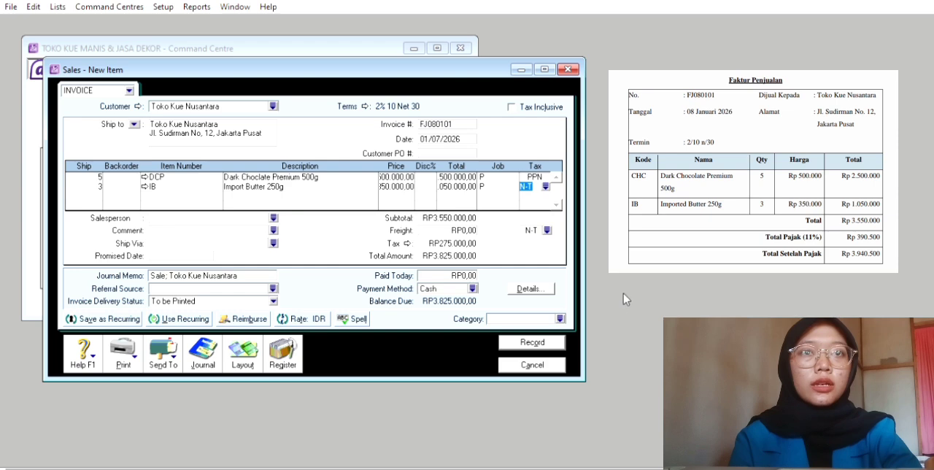
click(545, 186)
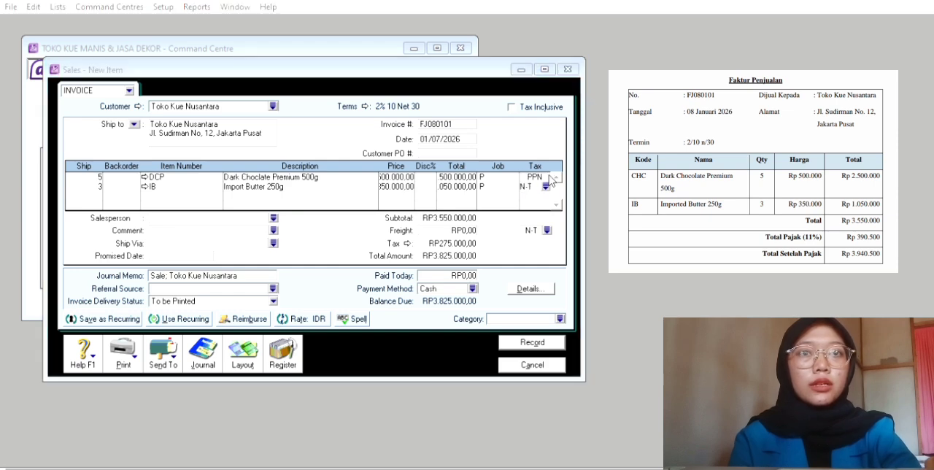
click(599, 312)
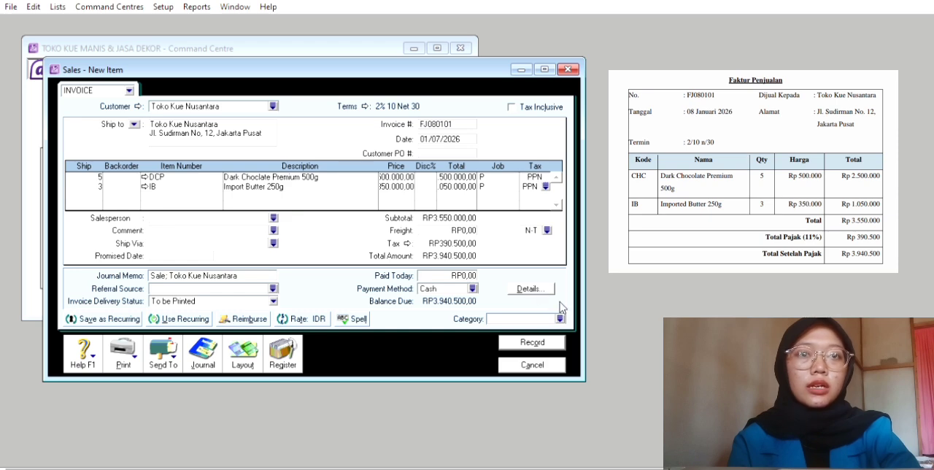
Give the Toko Kue Nusantara invoice category L and the date 08/01/2026, and record it
key(Return)
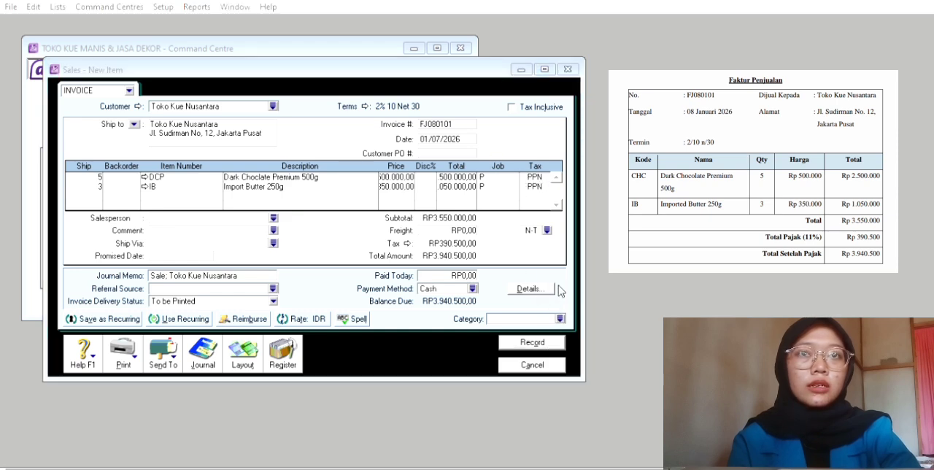
click(573, 312)
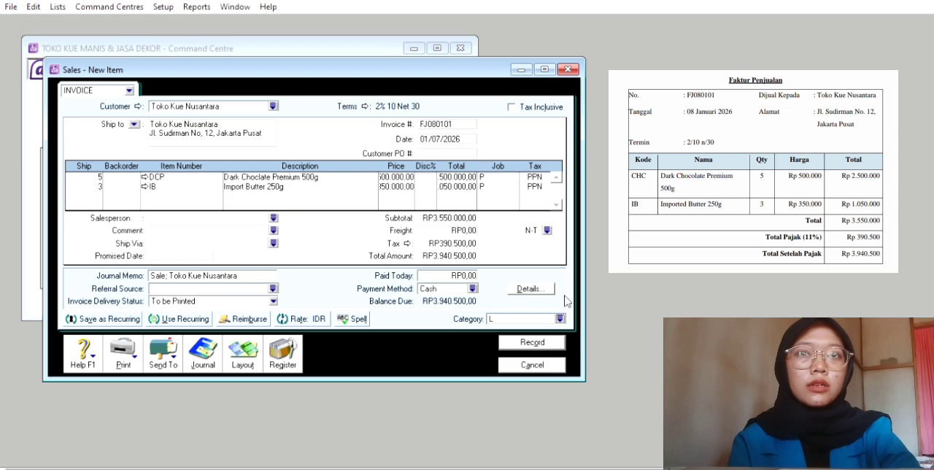
text(08/01)
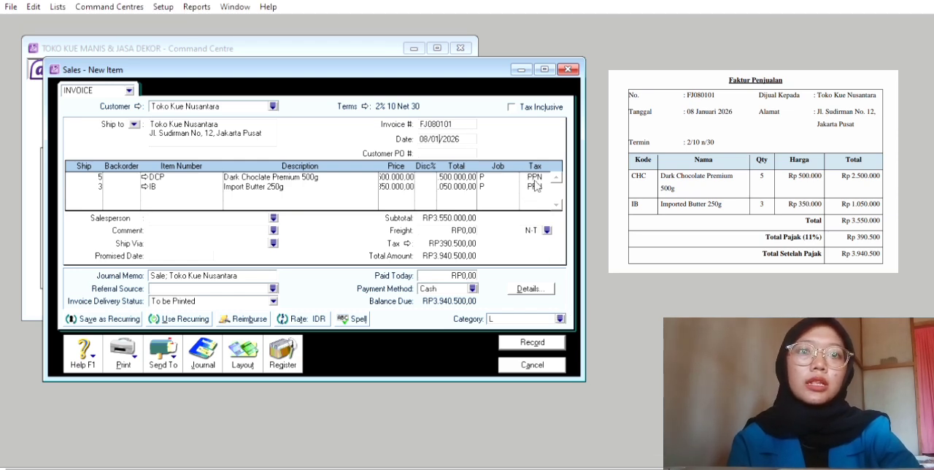
click(532, 343)
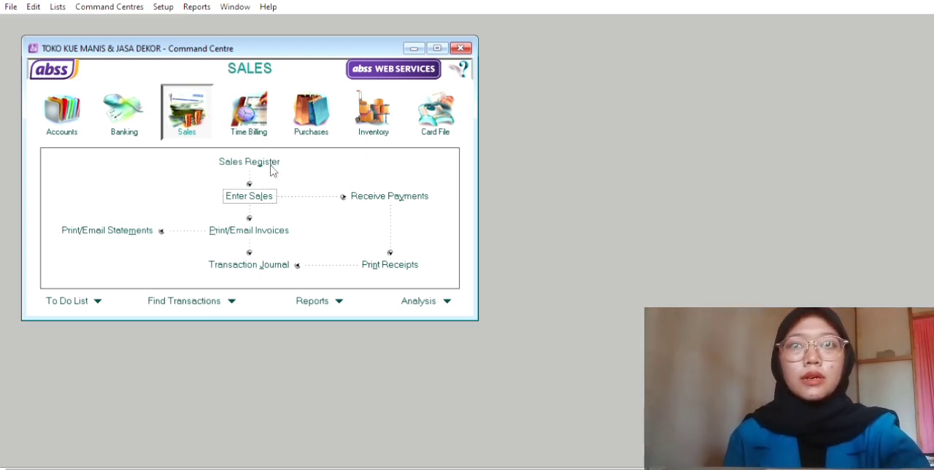
Start a new sales invoice for customer Sweet Dreams with the payment terms Net 10 after EOM
click(268, 197)
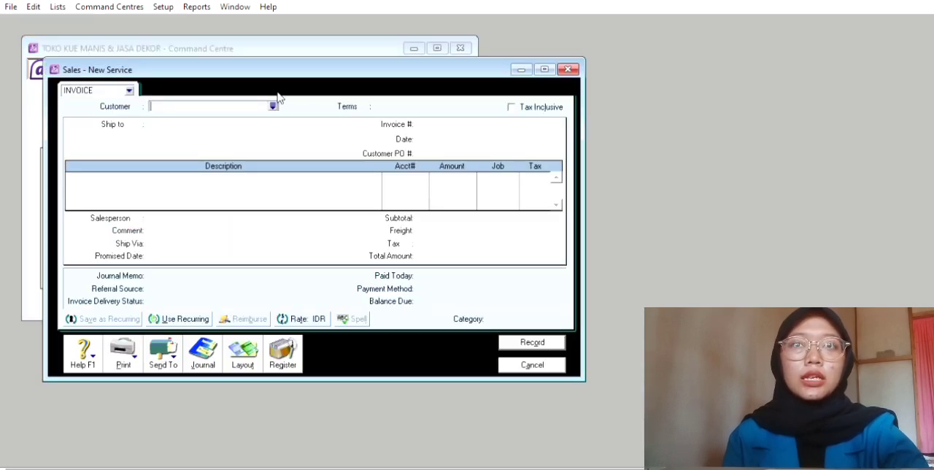
click(272, 105)
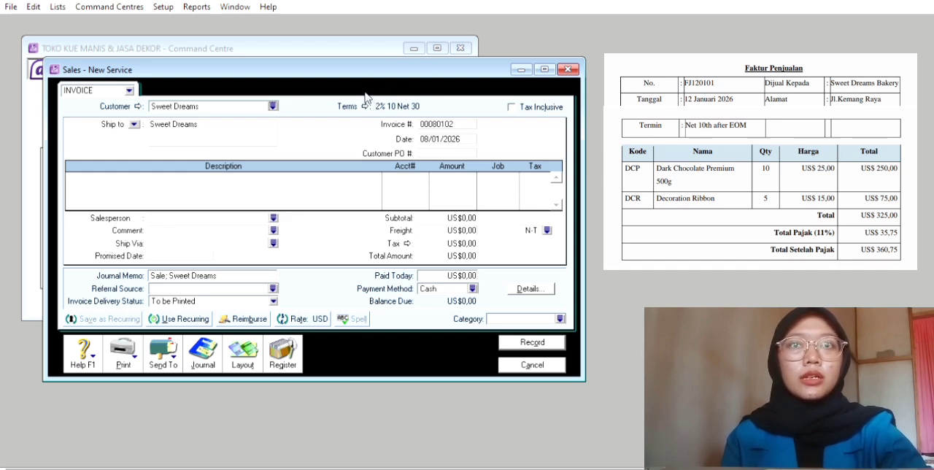
click(365, 106)
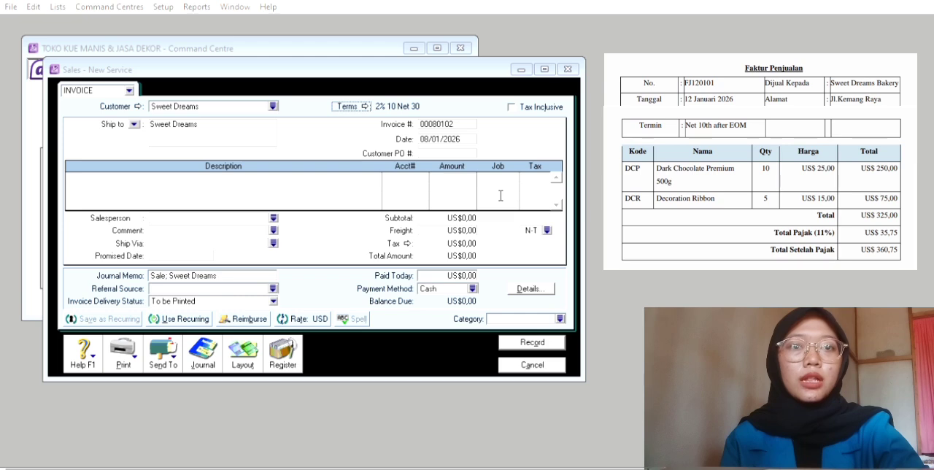
click(614, 317)
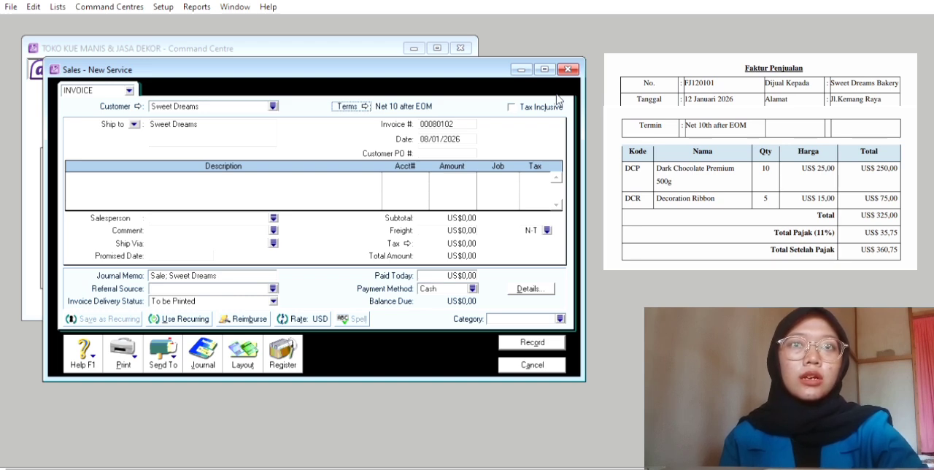
Set the invoice number of the Sweet Dreams sale to FJ120101
key(Tab)
double_click(453, 120)
key(BackSpace)
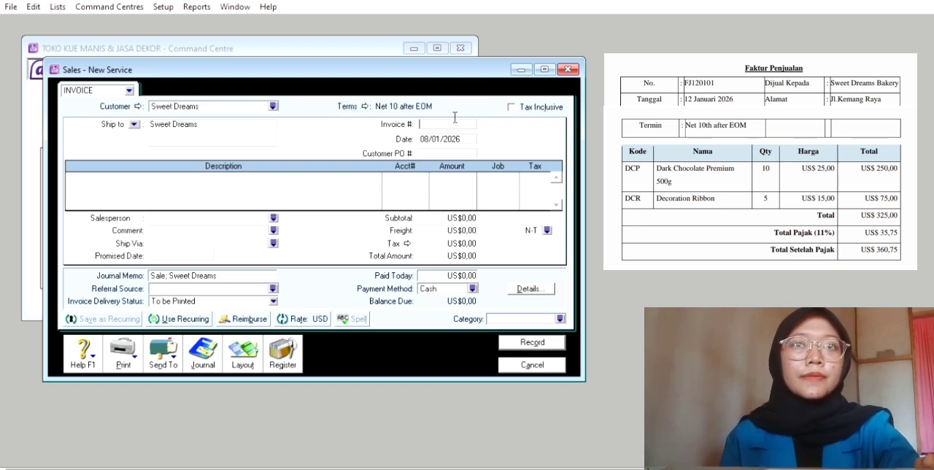
text(FJ)
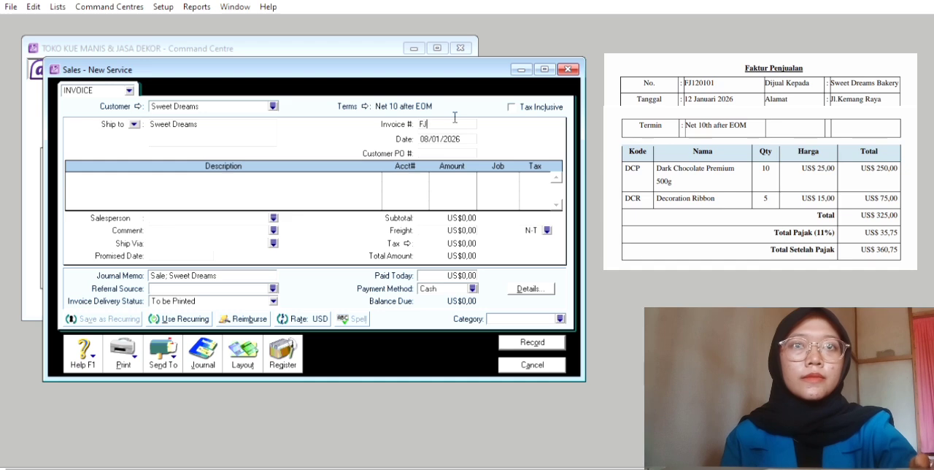
text(12)
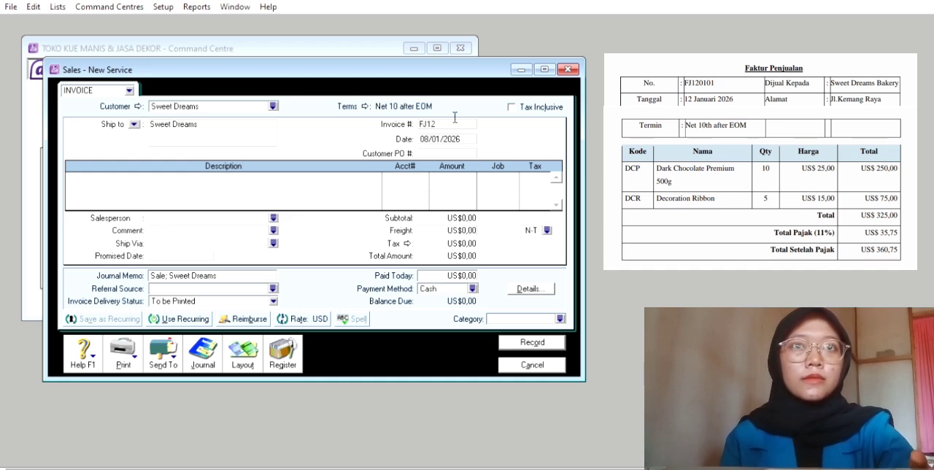
text(0101)
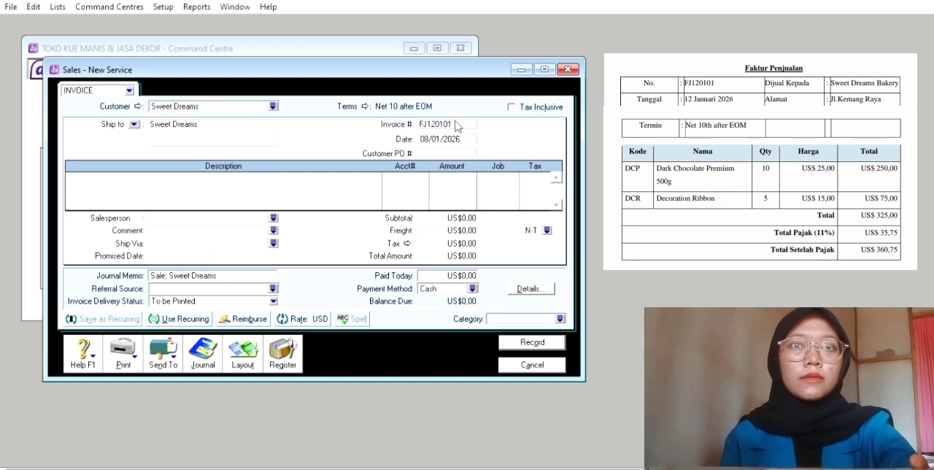
Try to set the date of the Sweet Dreams invoice to 12/01/2026
key(Tab)
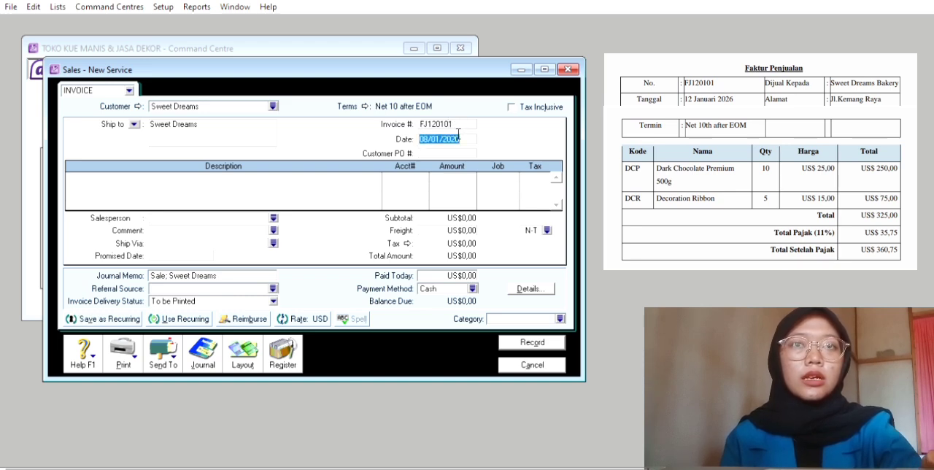
key(BackSpace)
text(12)
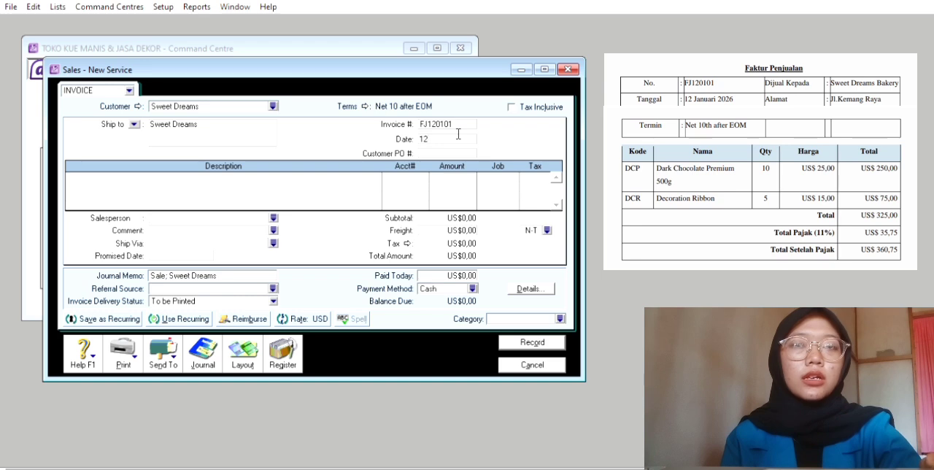
text(/01/)
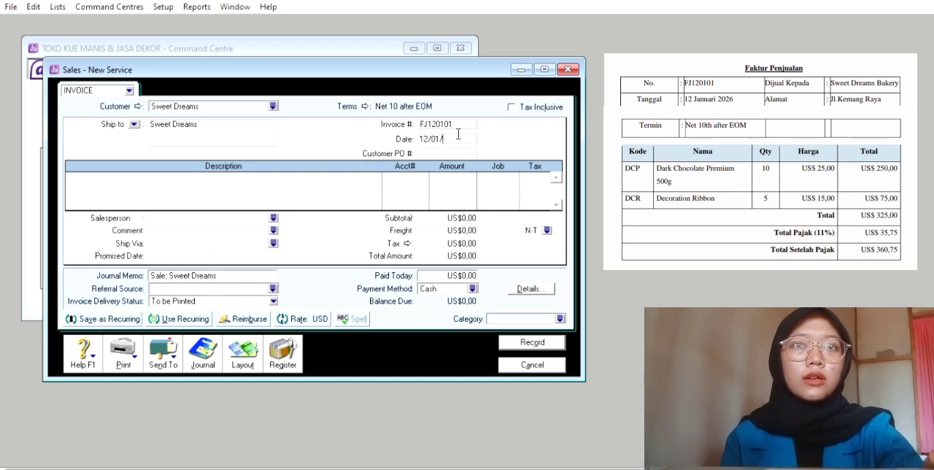
text(2026)
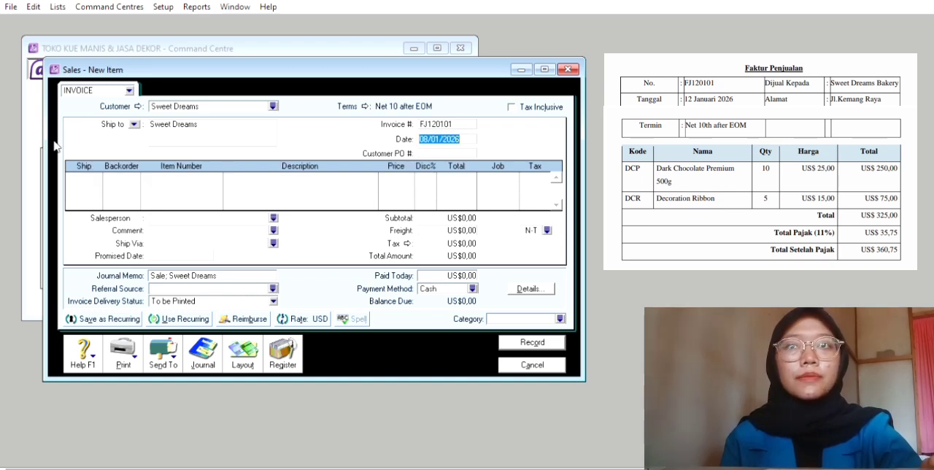
Add 10 units of item DCP, the 500 g dark chocolate, as the first line of the Sweet Dreams invoice
click(94, 169)
text(10)
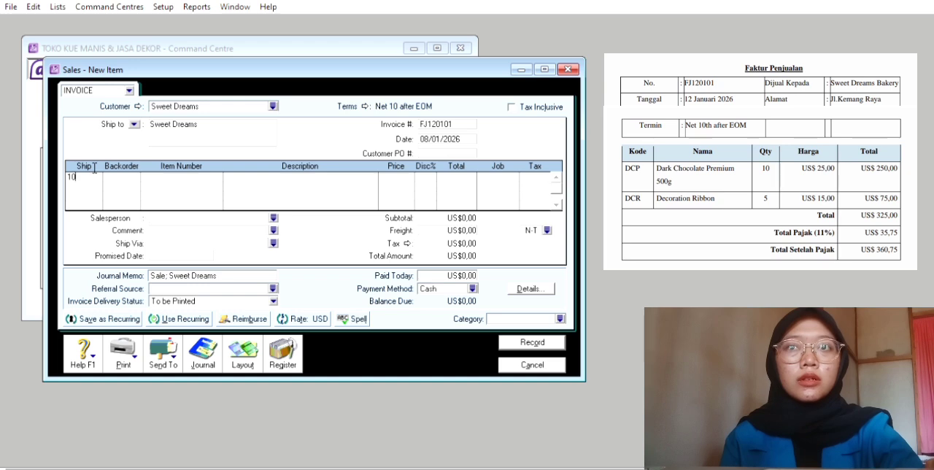
key(Tab)
key(Tab)
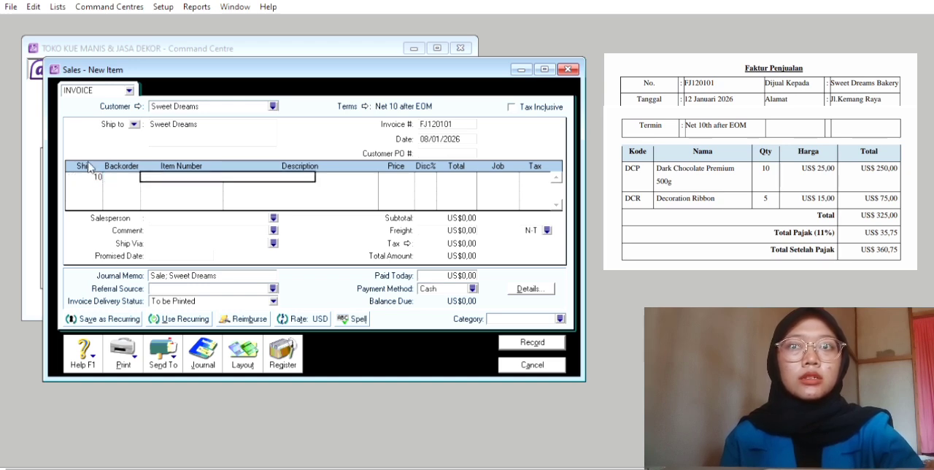
text(DCH)
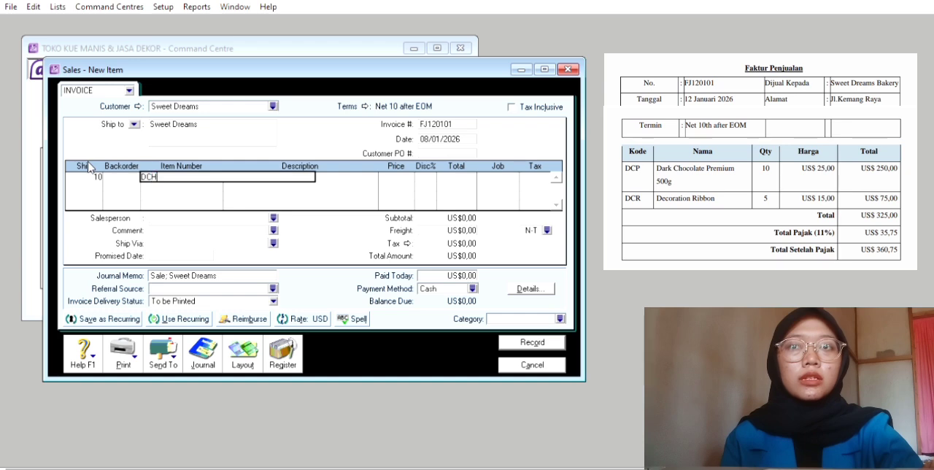
key(Tab)
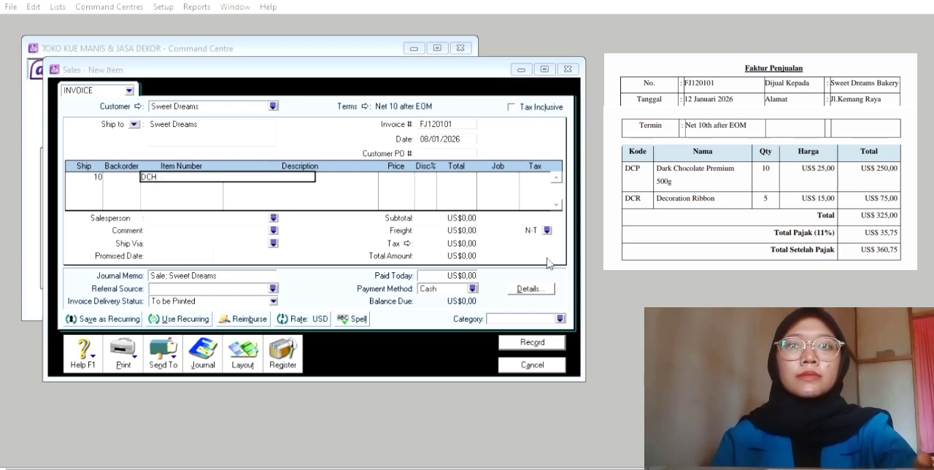
key(Return)
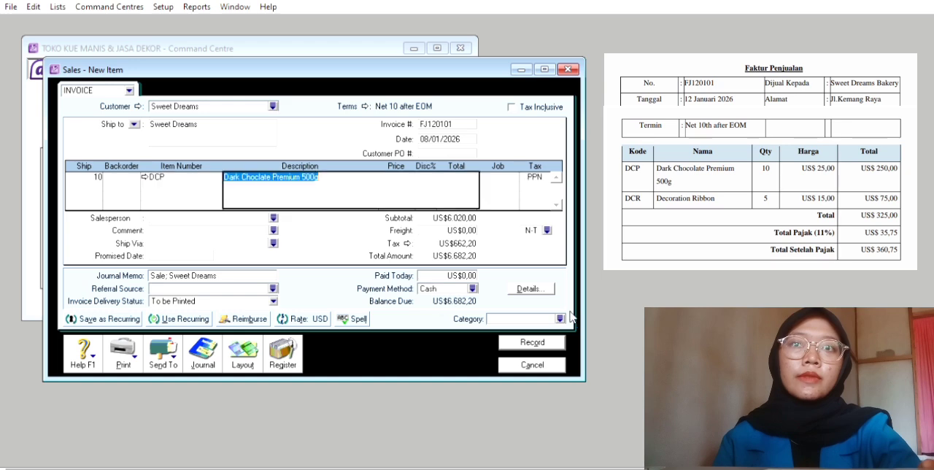
Set the unit price of the DCP line to US$25
key(Tab)
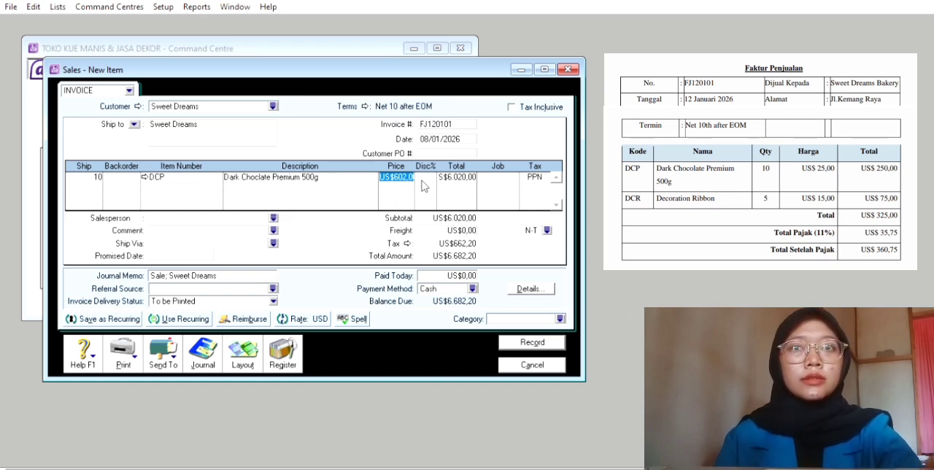
key(BackSpace)
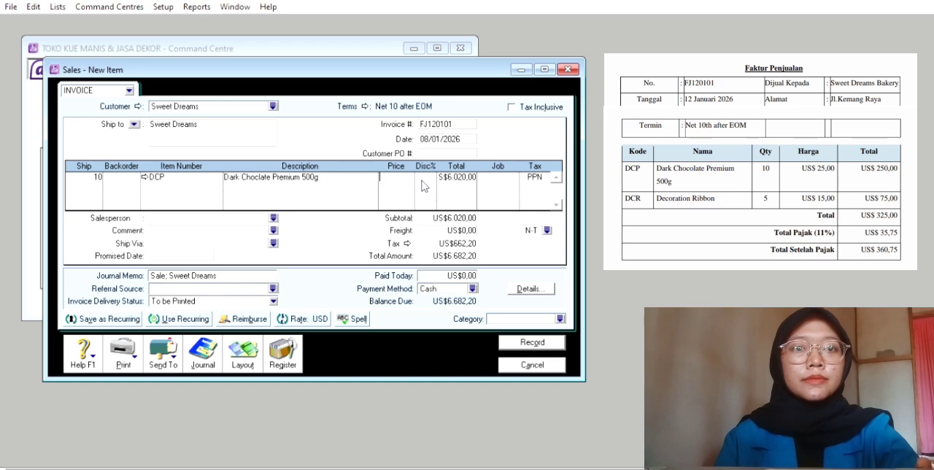
text(25)
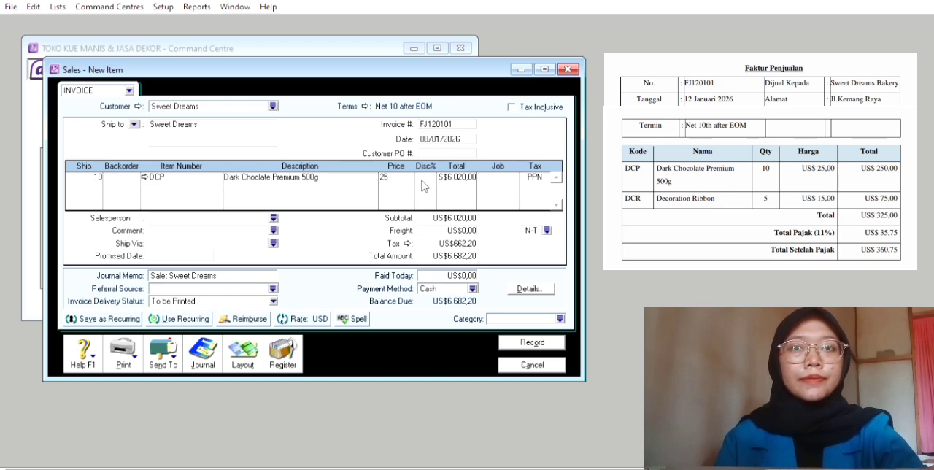
key(Tab)
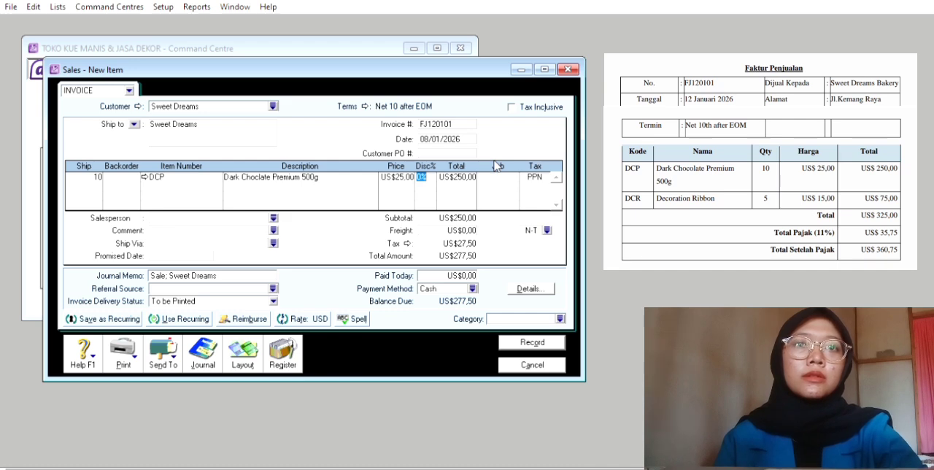
Assign job P to the DCP line and keep its PPN tax code
key(Tab)
key(Tab)
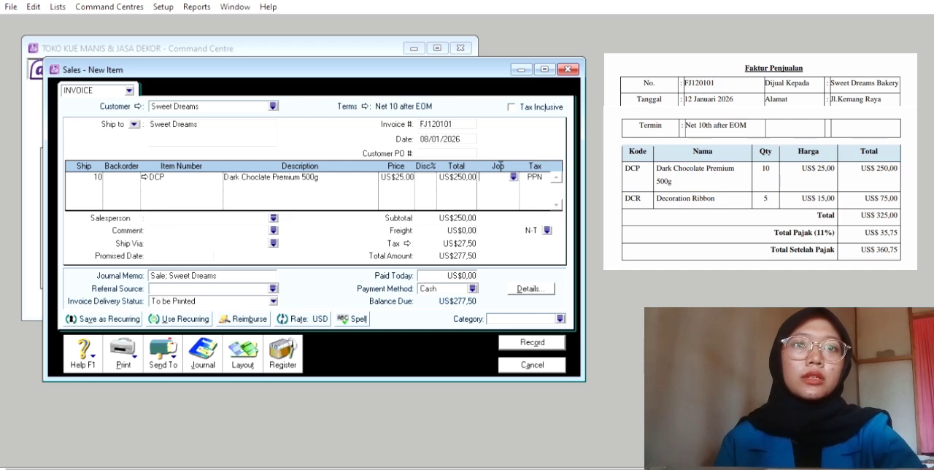
click(512, 177)
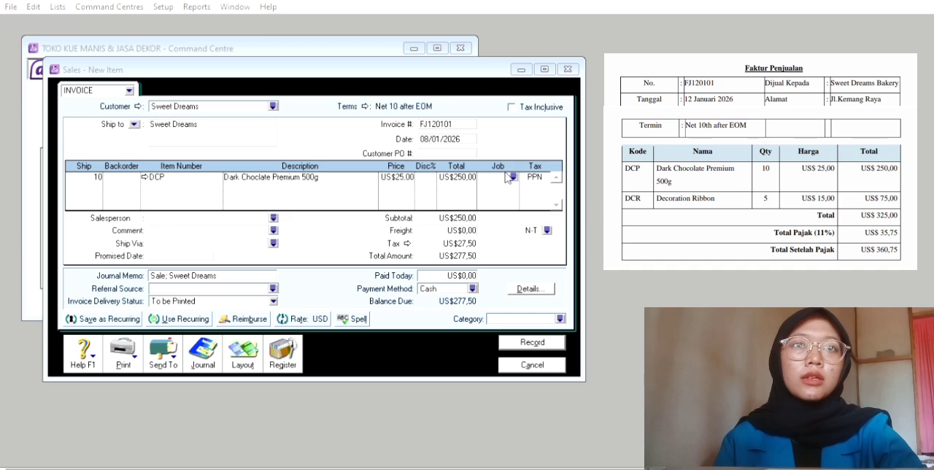
click(574, 309)
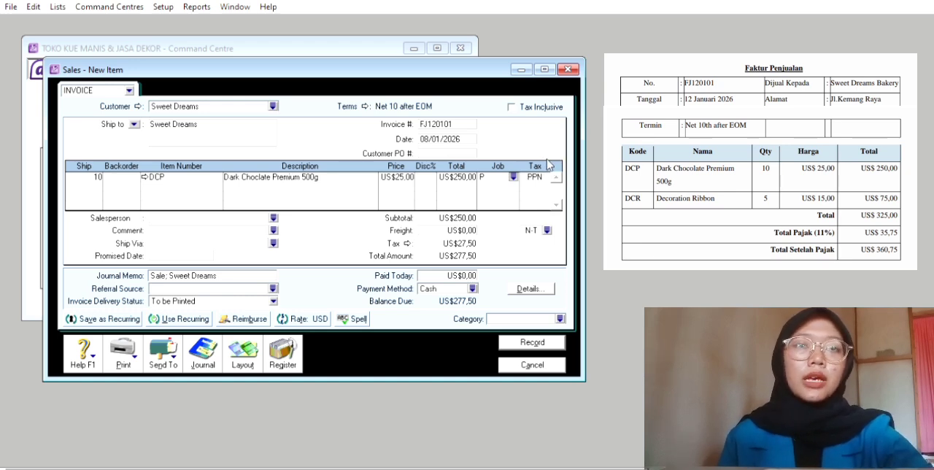
key(Tab)
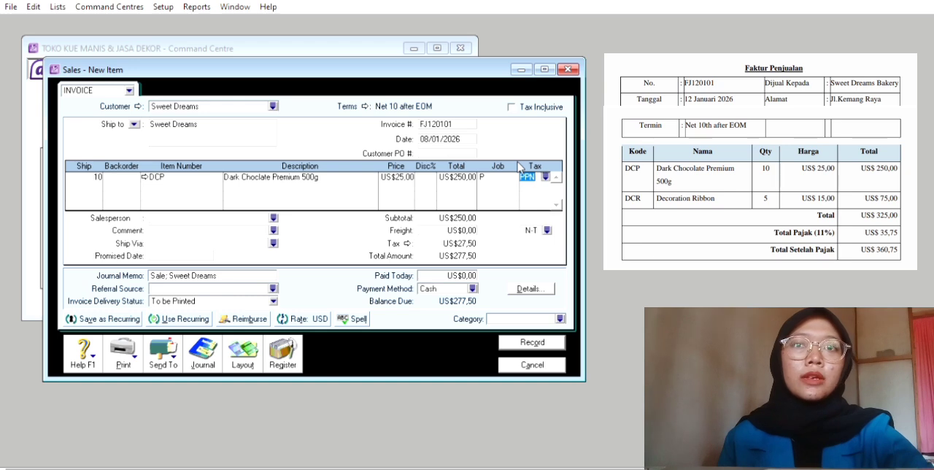
key(Tab)
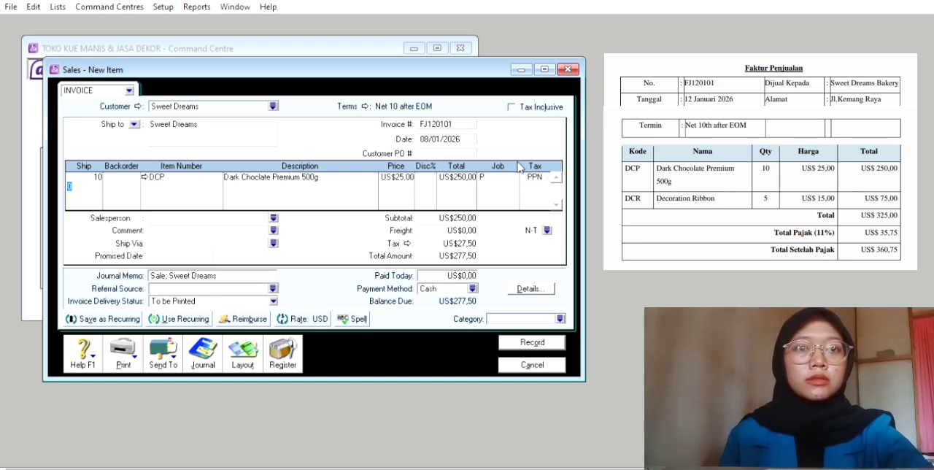
Add 5 units of item DCR, Decoration Ribbon, as the second line of the Sweet Dreams invoice
text(5)
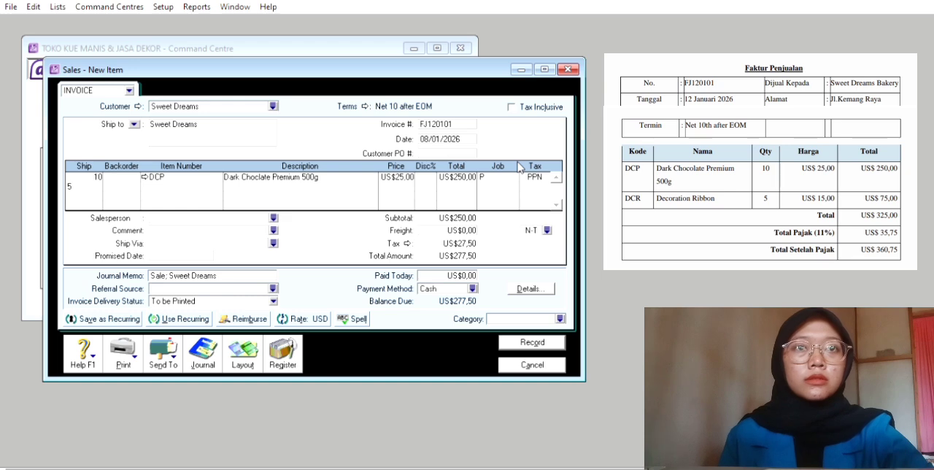
key(Tab)
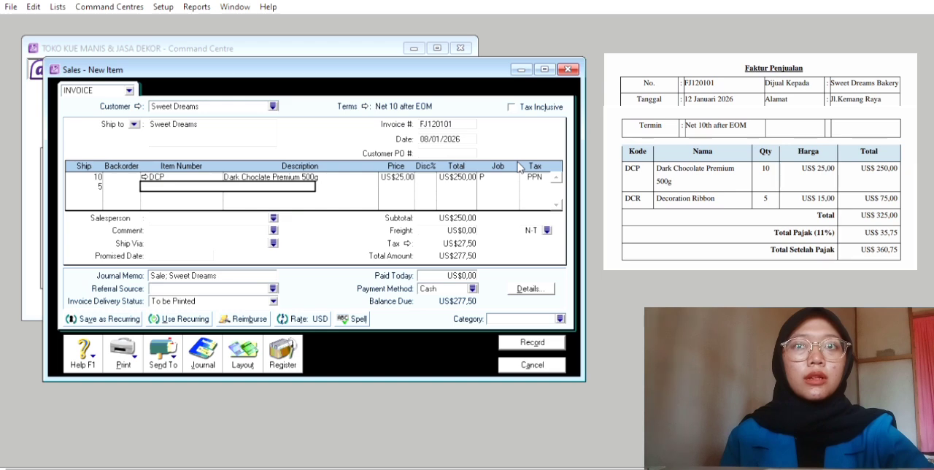
text(DCR)
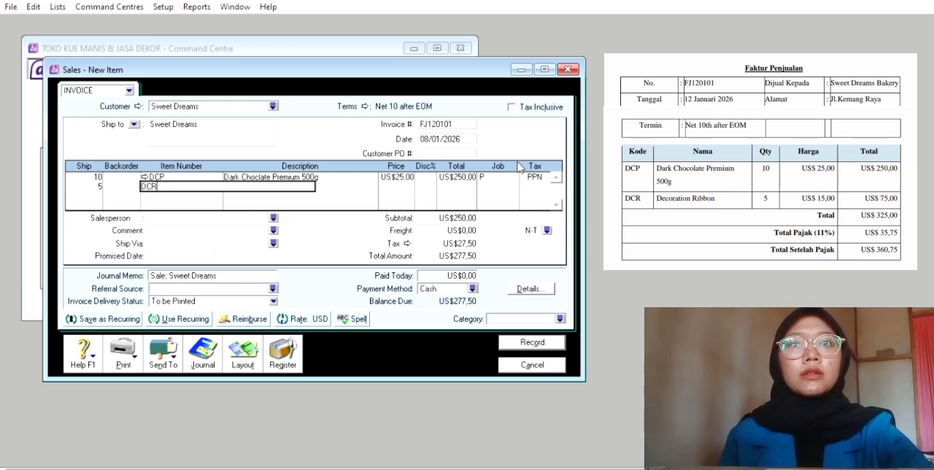
key(Tab)
Set the unit price of the Decoration Ribbon line to US$15
key(Tab)
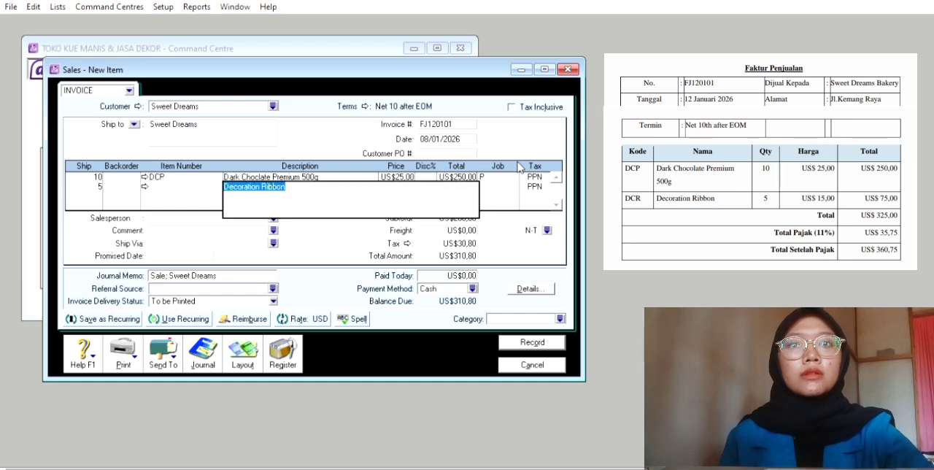
key(Tab)
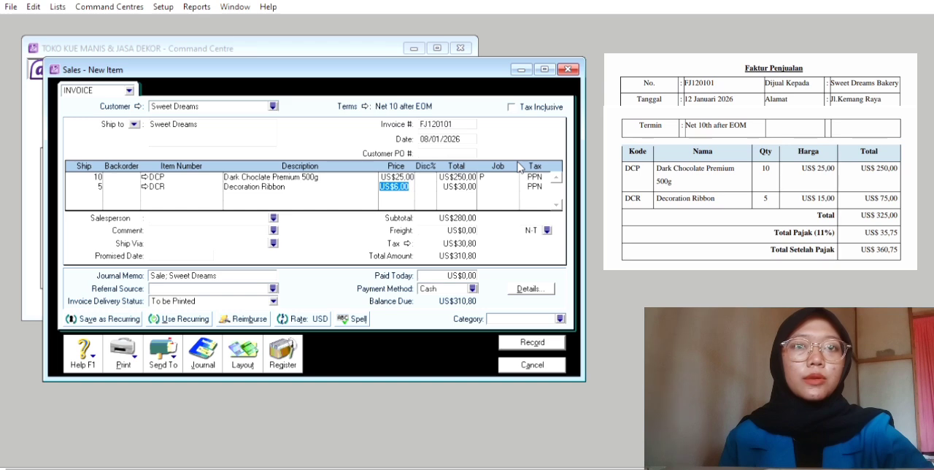
text(15)
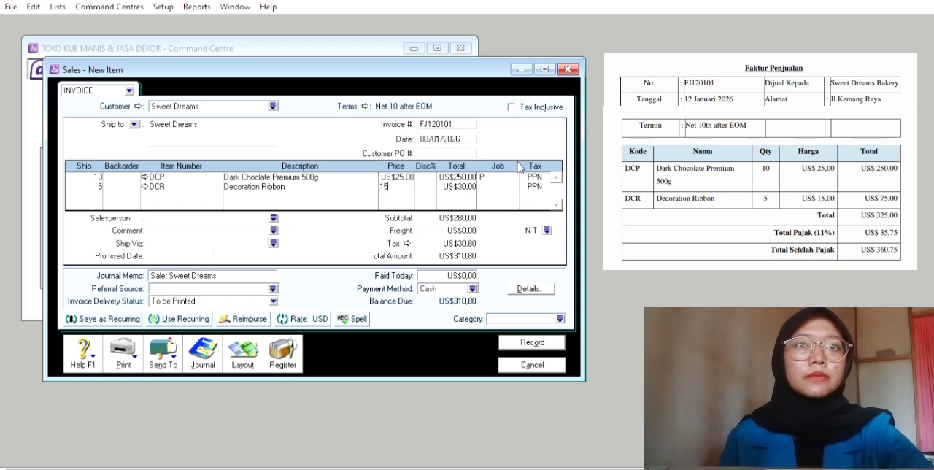
key(Tab)
key(Tab)
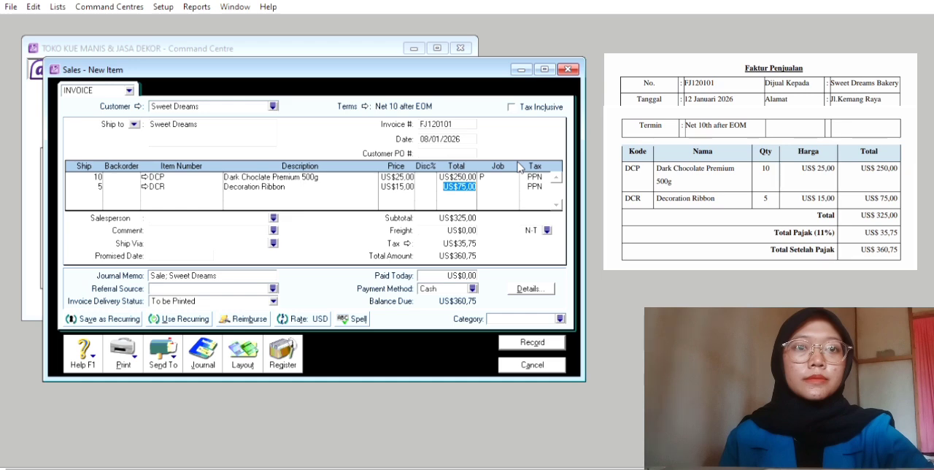
Assign job P to the Decoration Ribbon line
key(Tab)
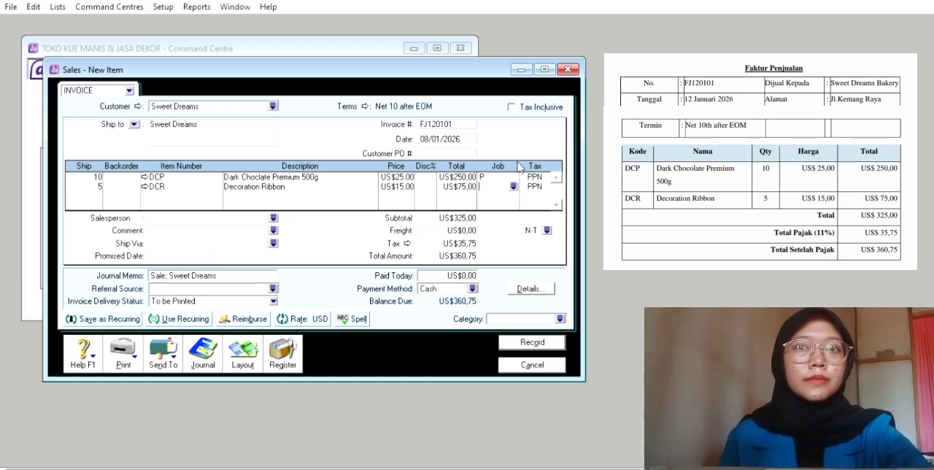
click(513, 186)
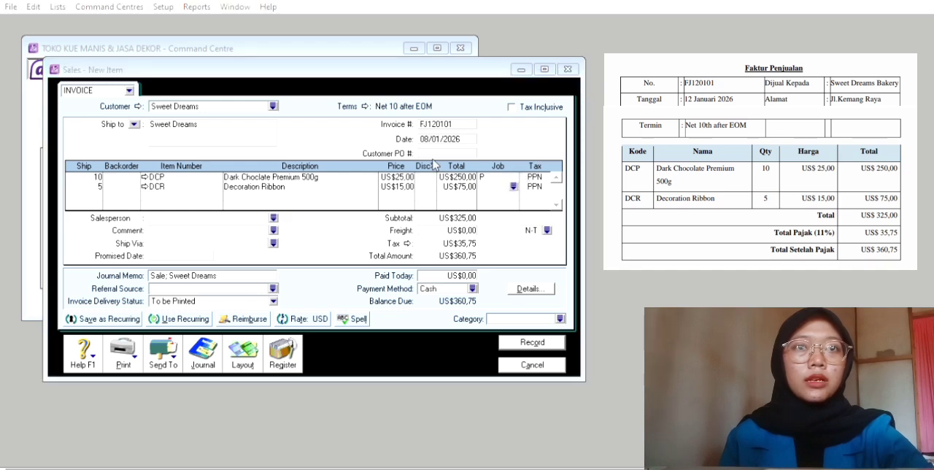
click(599, 309)
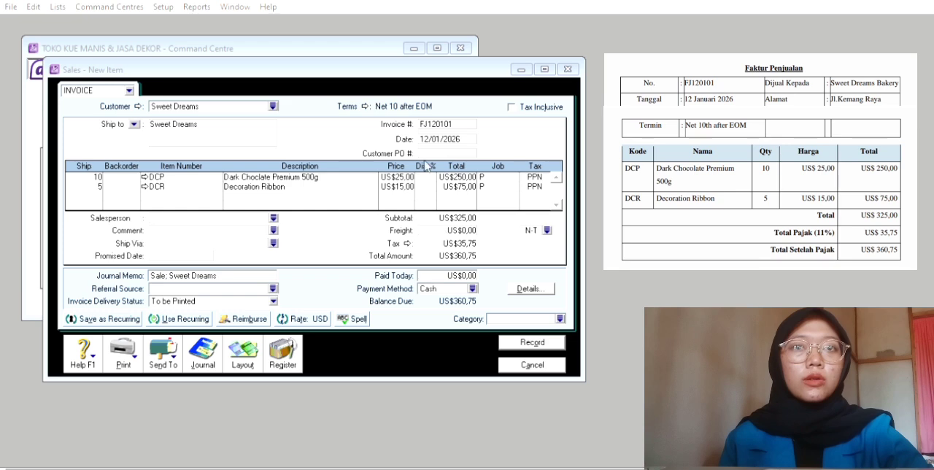
Assign category o to the Sweet Dreams invoice and record it
click(568, 307)
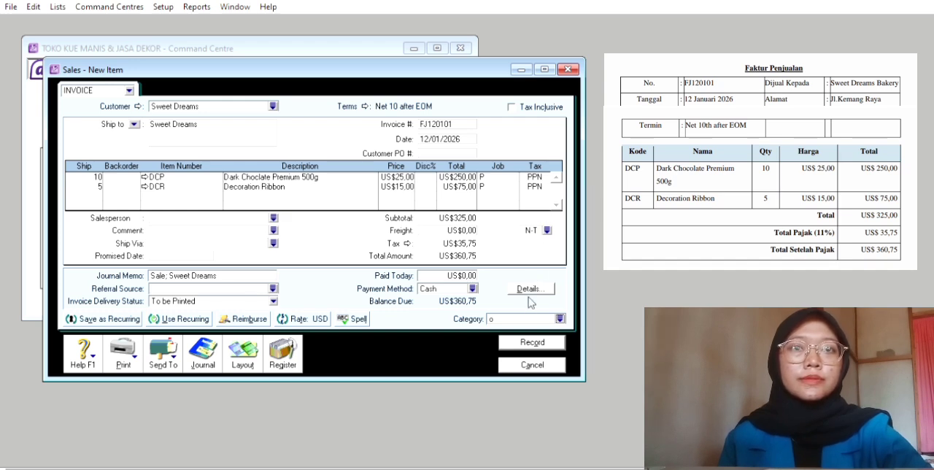
click(528, 341)
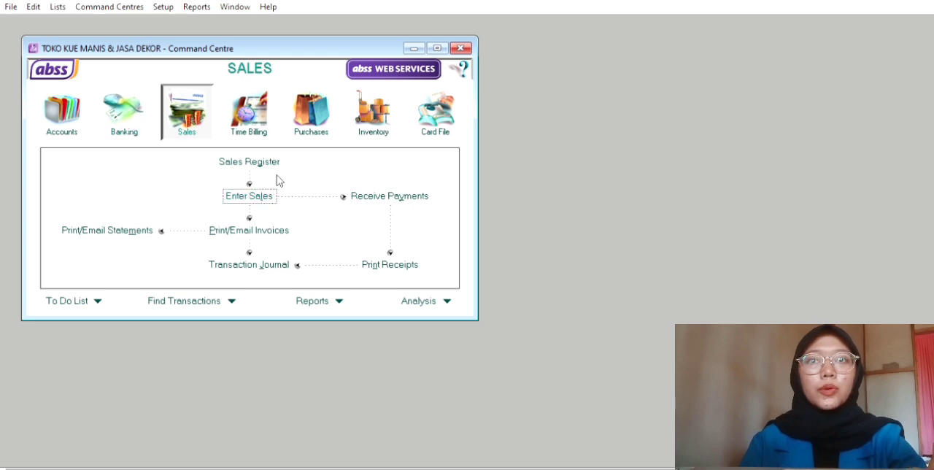
Start a new service sales invoice for customer PT. Aroma Bakar with C.O.D. payment terms
click(267, 194)
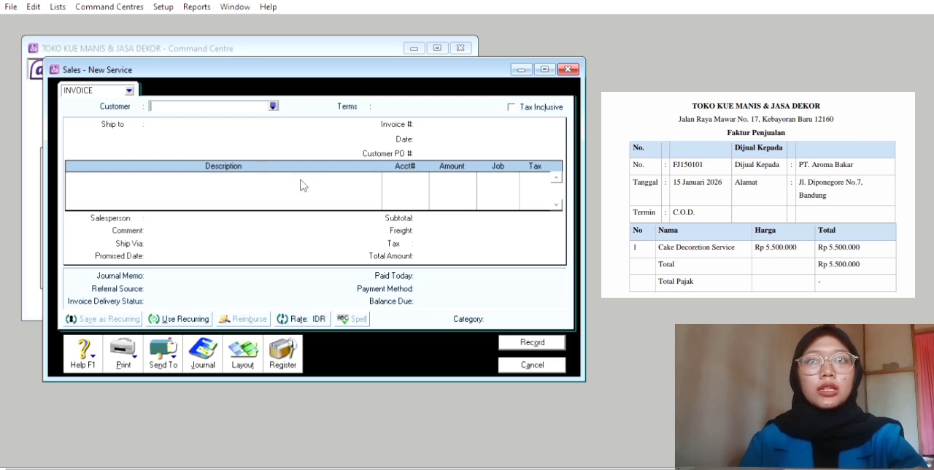
click(273, 105)
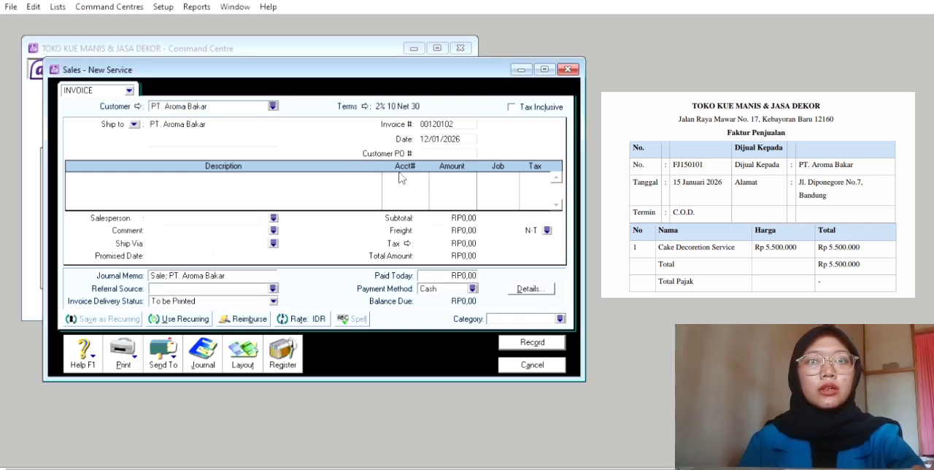
click(364, 103)
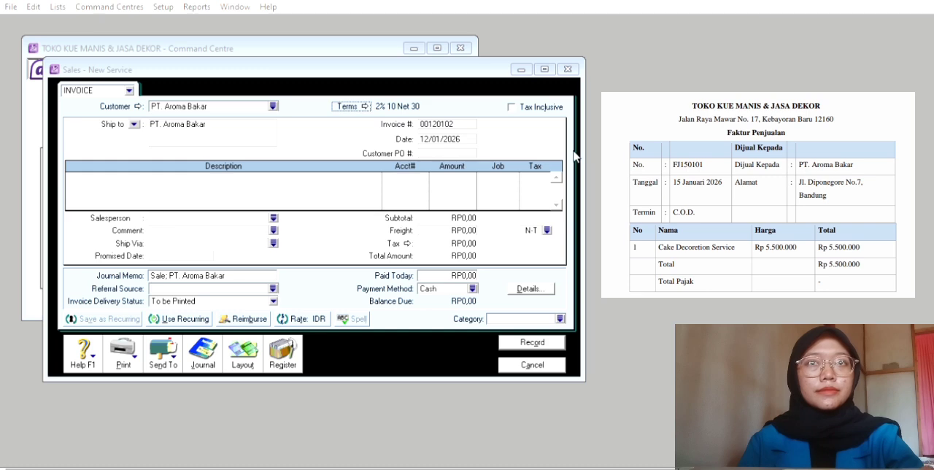
click(602, 317)
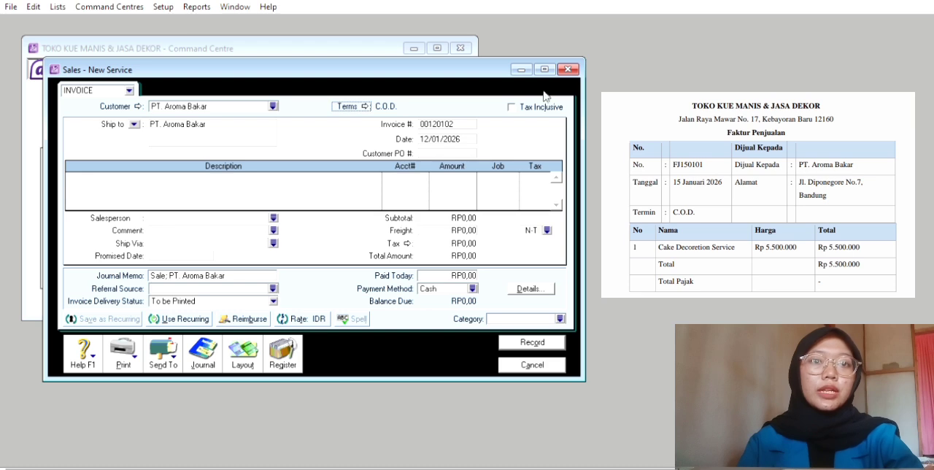
Mark the PT. Aroma Bakar invoice as tax inclusive and set its invoice number to FJ150101
key(Tab)
key(space)
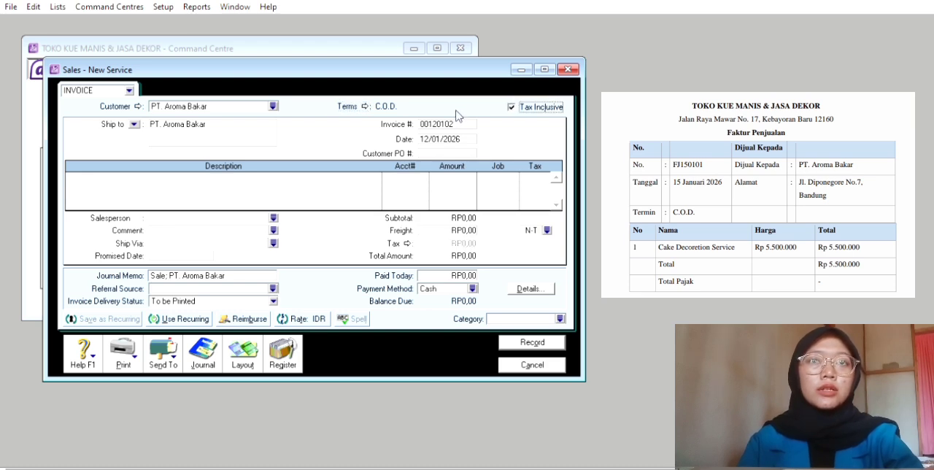
key(Tab)
key(BackSpace)
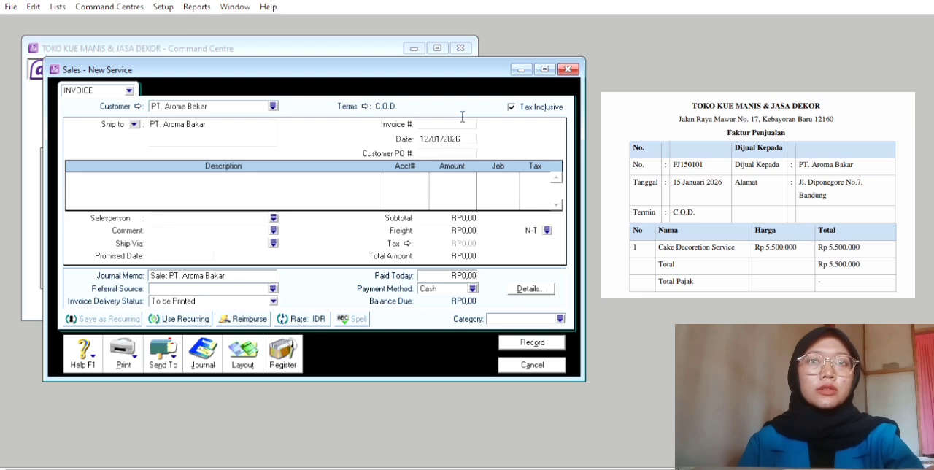
text(FJ15)
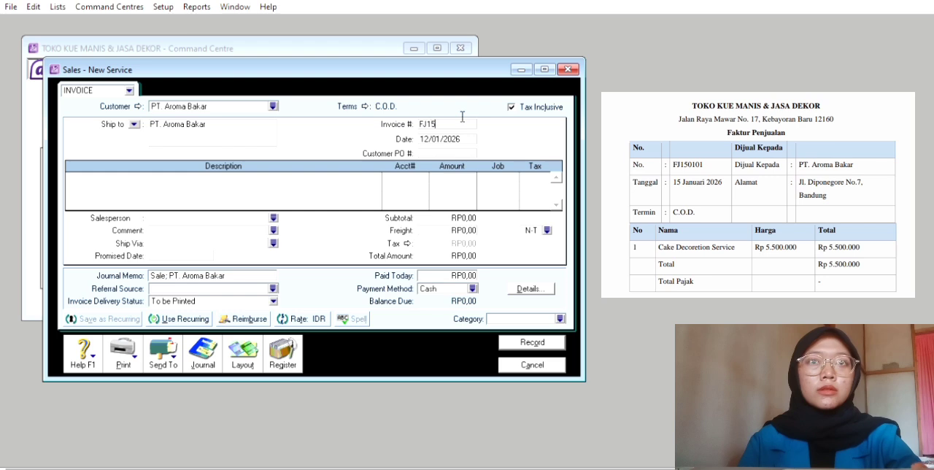
text(0101)
key(Tab)
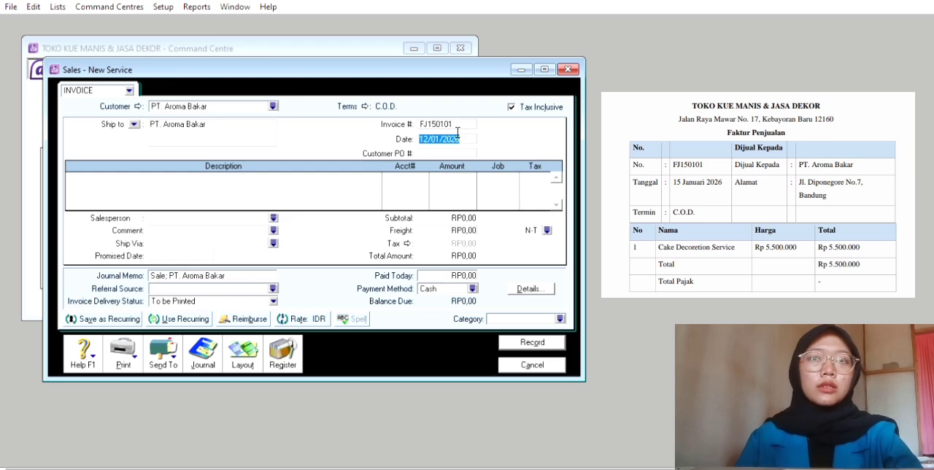
Set the PT. Aroma Bakar invoice date to 15/01/2026
key(BackSpace)
text(15)
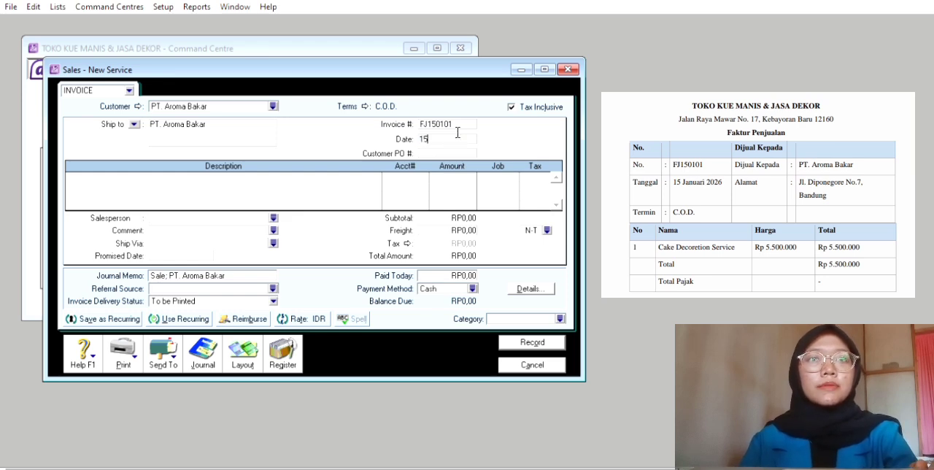
text(/01/)
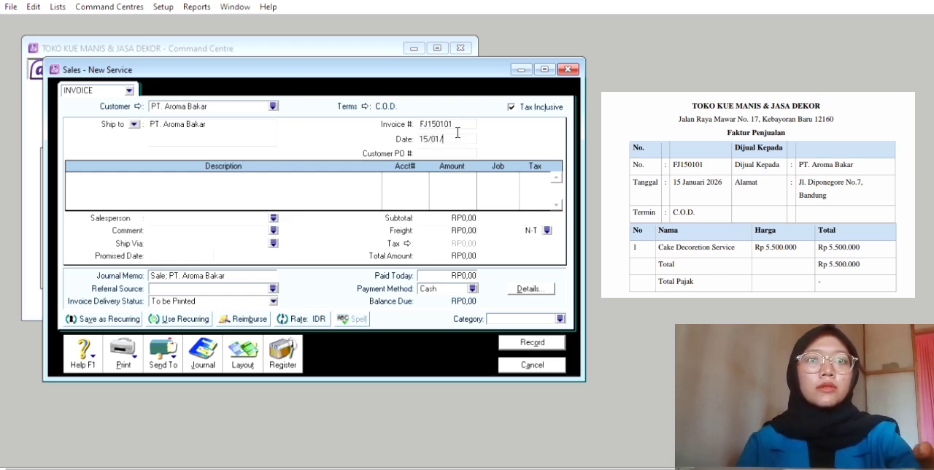
text(2026)
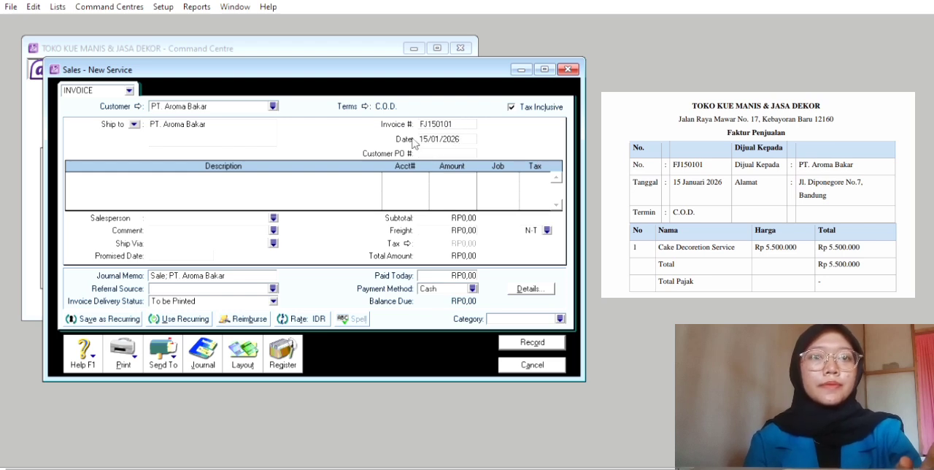
Enter "Cake Decoration Service" as the description of the first invoice line
click(80, 175)
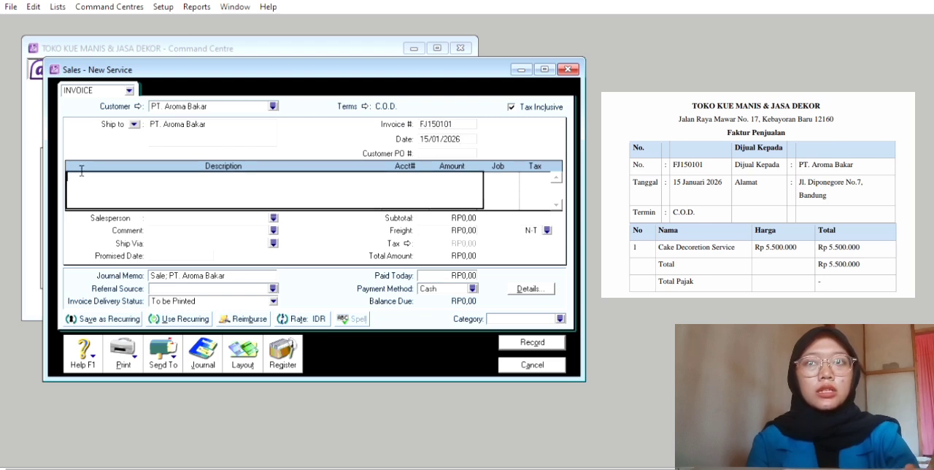
text(Cake)
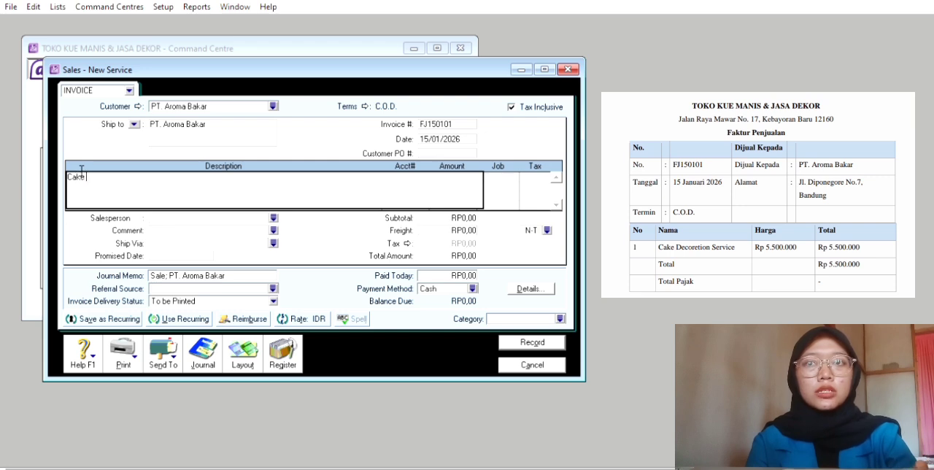
text( D)
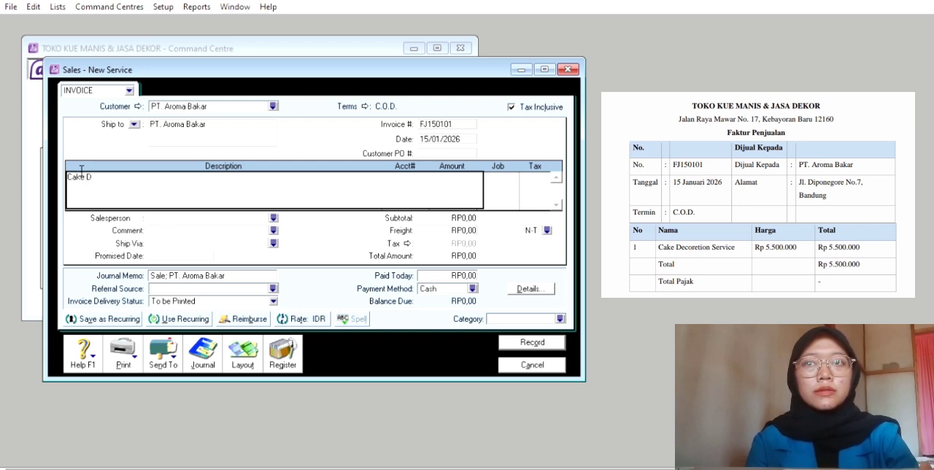
text(e)
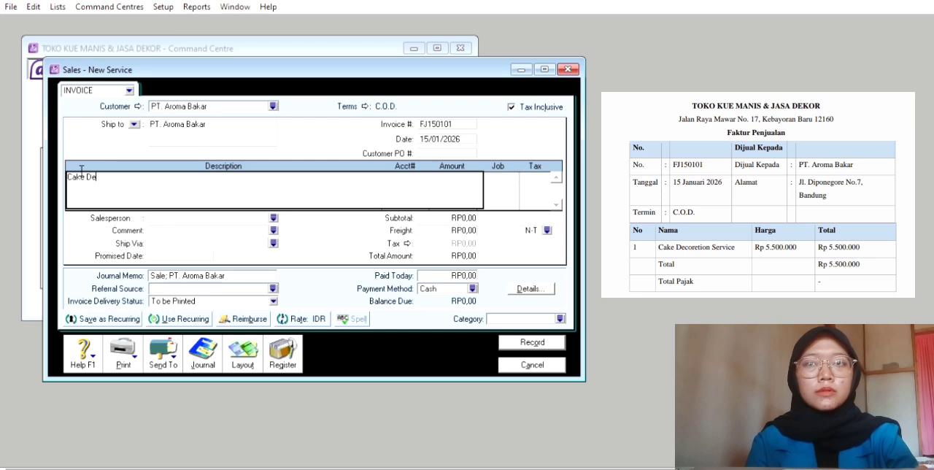
text(coration )
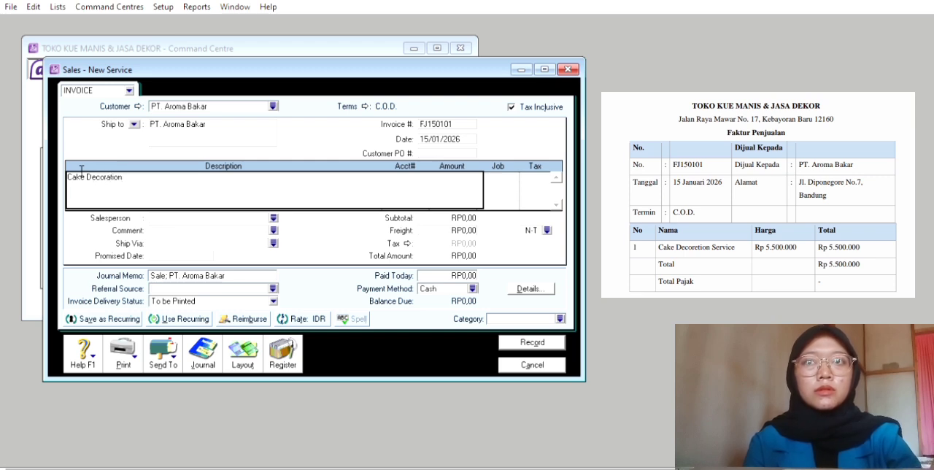
text(Ser)
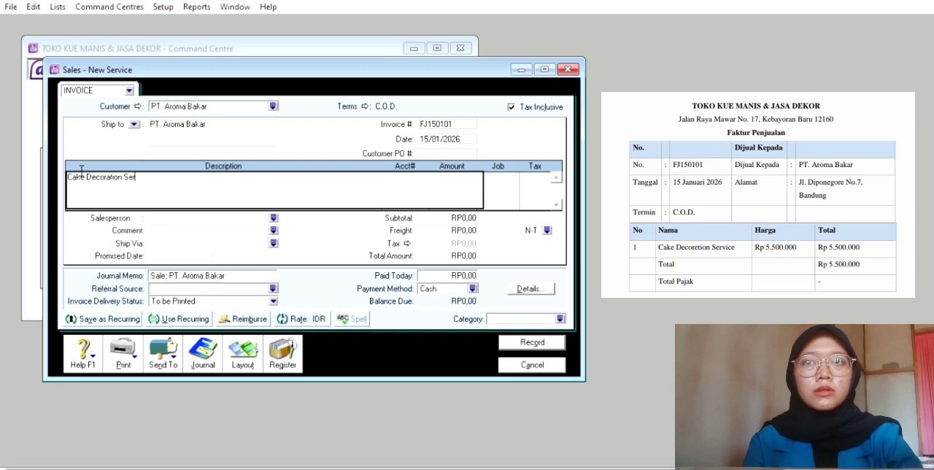
text(vice)
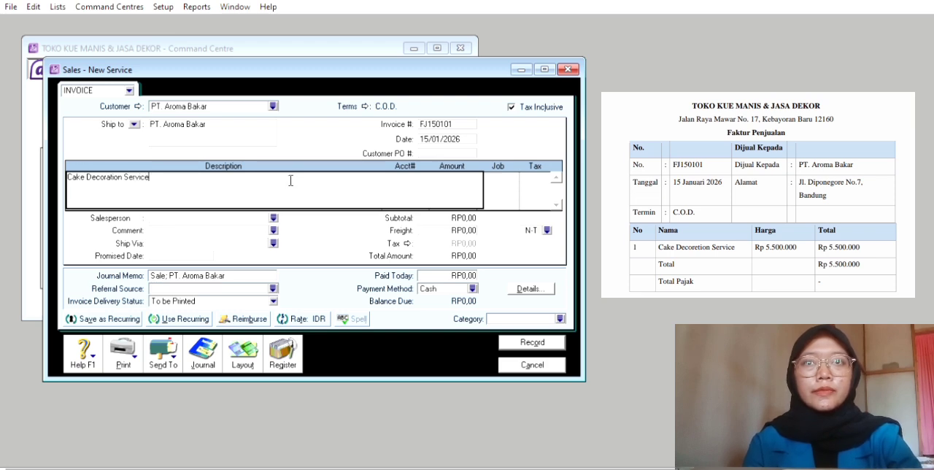
Assign account 4-2500 to the Cake Decoration Service line
key(Tab)
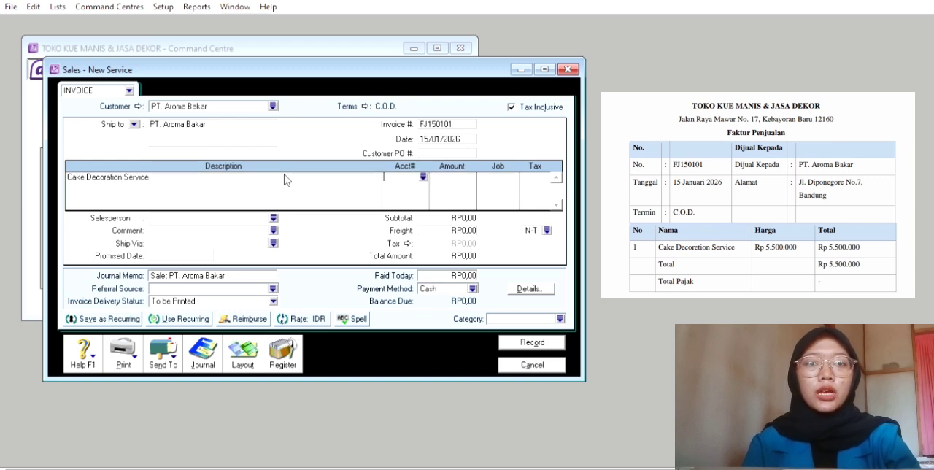
click(423, 176)
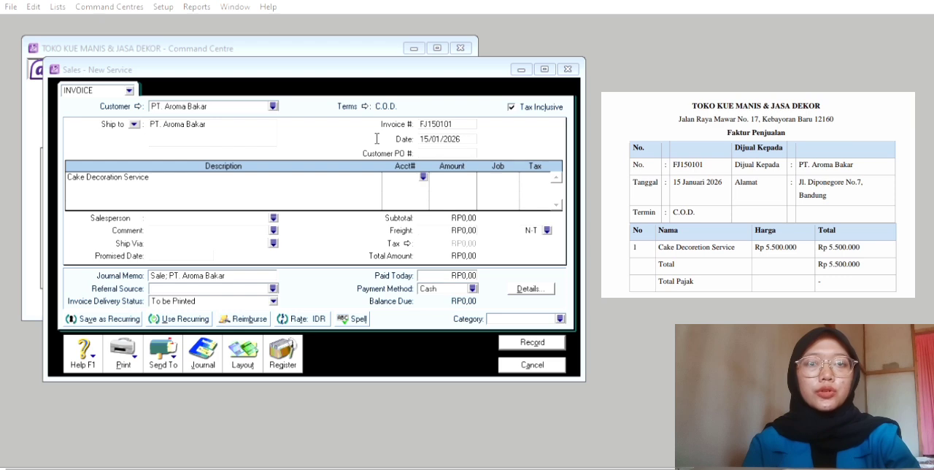
click(594, 319)
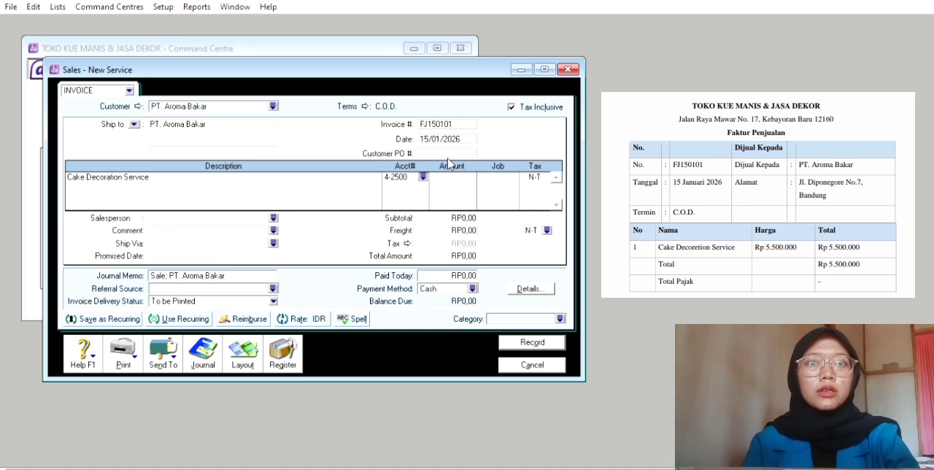
Set the amount of the Cake Decoration Service line to RP5.500.000,00
key(Tab)
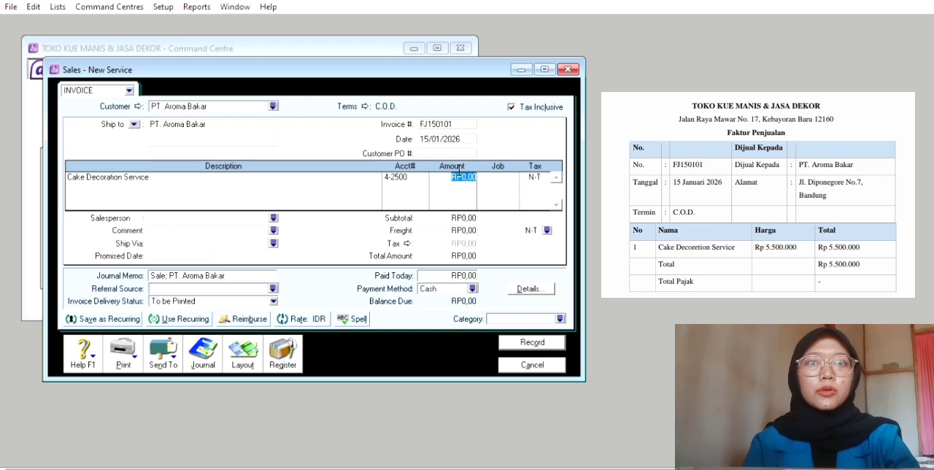
key(BackSpace)
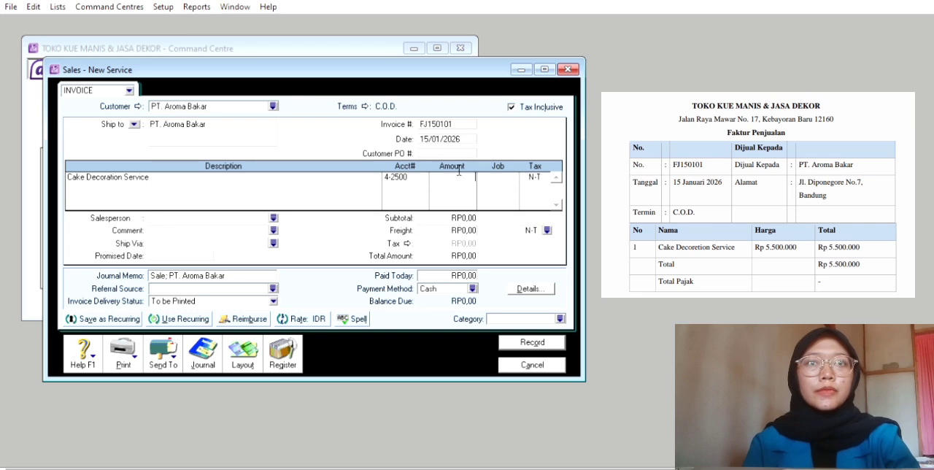
text(55000)
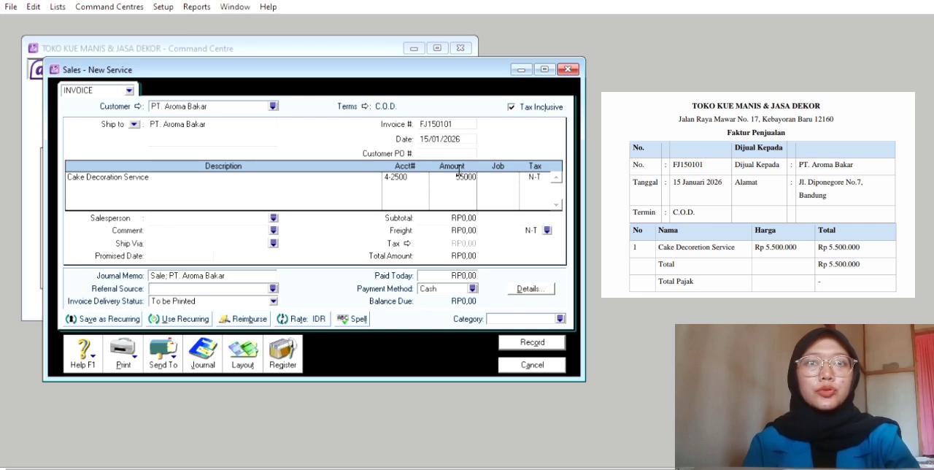
text(000)
key(Tab)
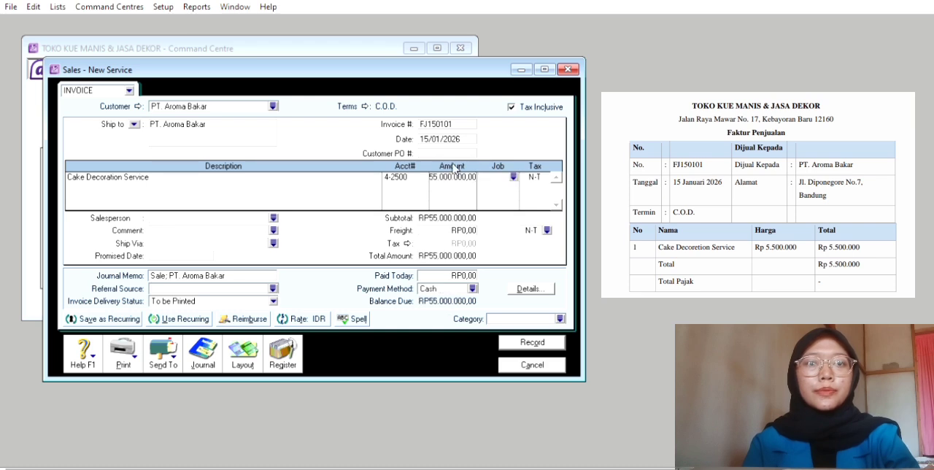
click(455, 174)
click(469, 175)
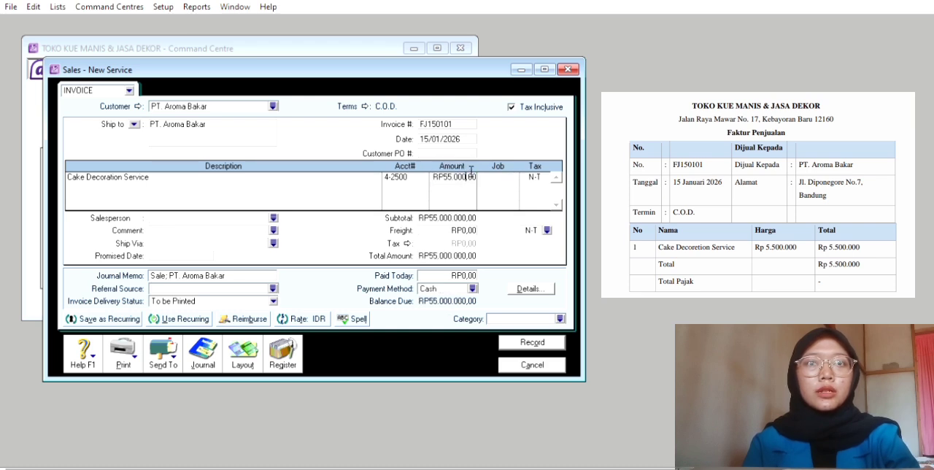
key(BackSpace)
key(Tab)
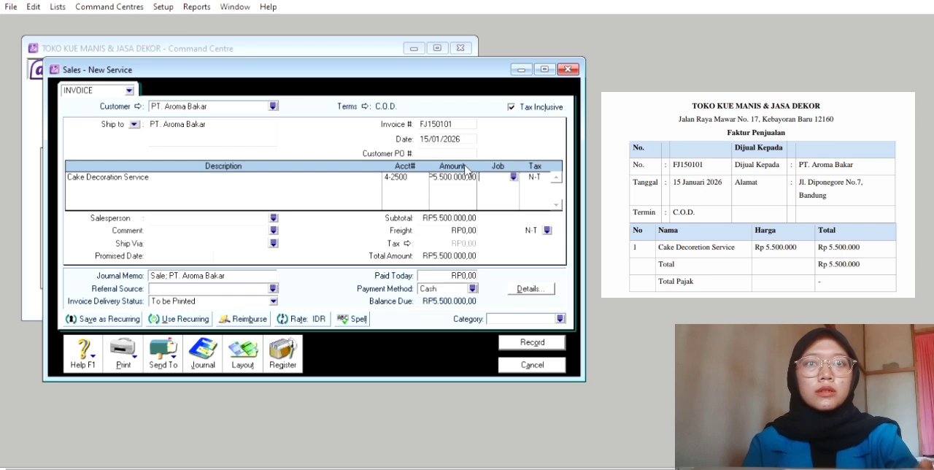
Assign job J and tax code PPN to the Cake Decoration Service line
click(513, 175)
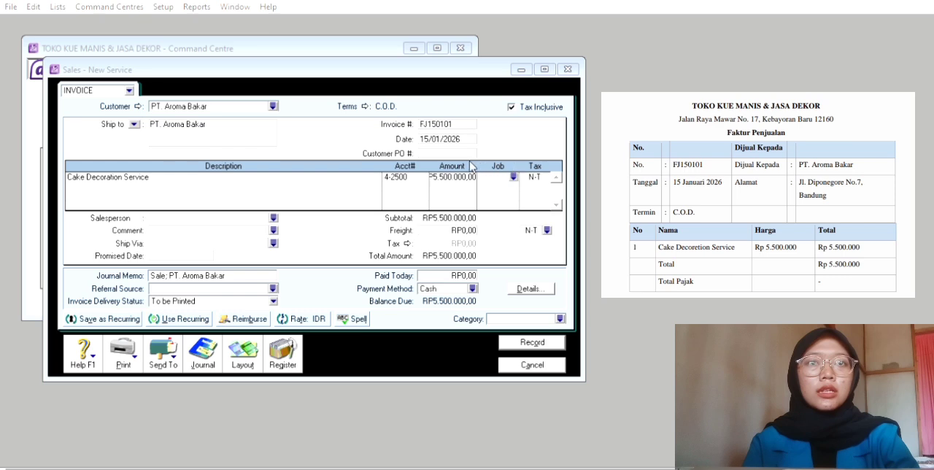
click(586, 309)
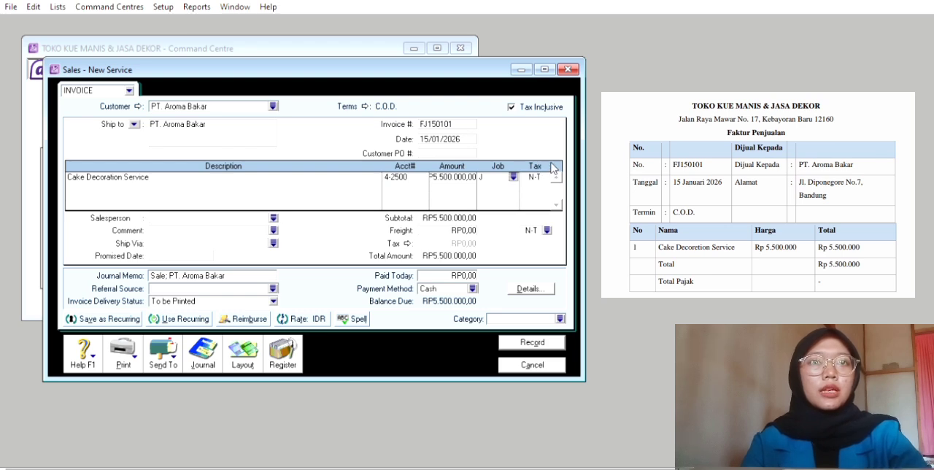
key(Tab)
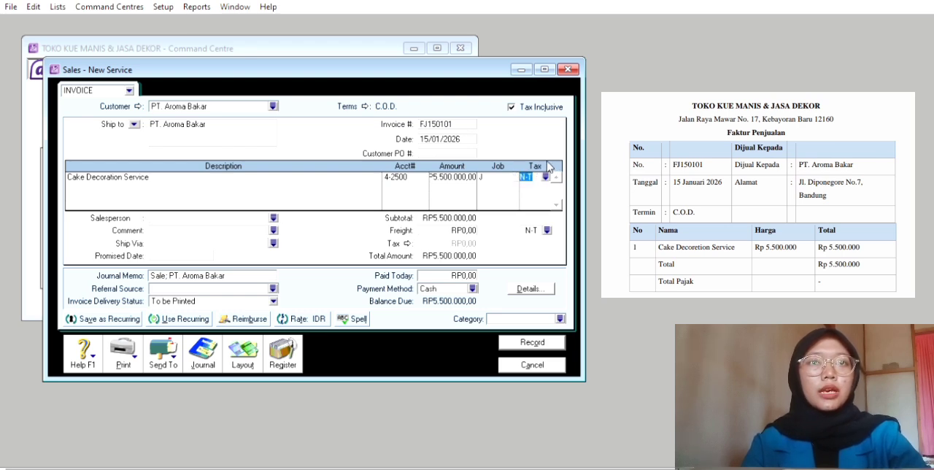
click(545, 176)
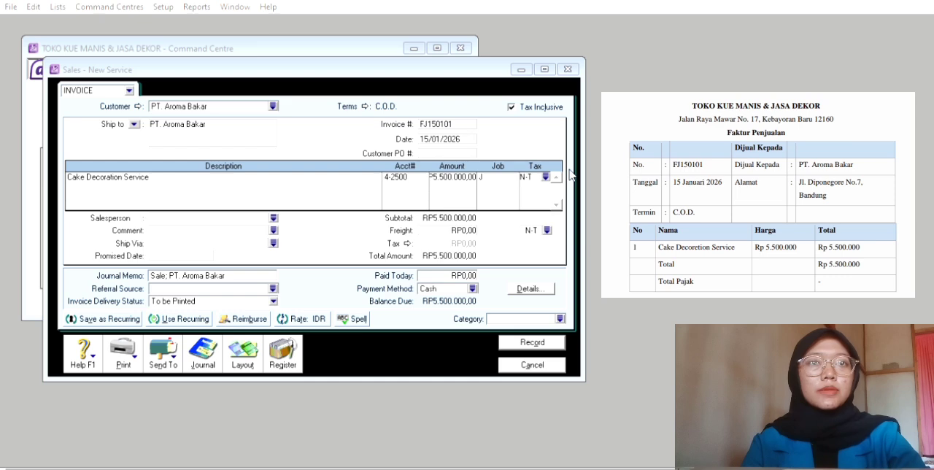
click(588, 313)
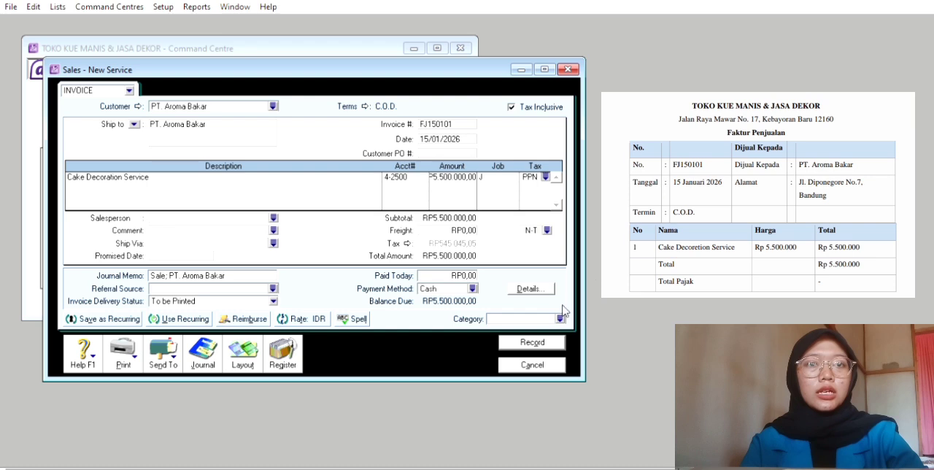
Assign category L to the PT. Aroma Bakar invoice, record it and close the sales entry form
click(537, 342)
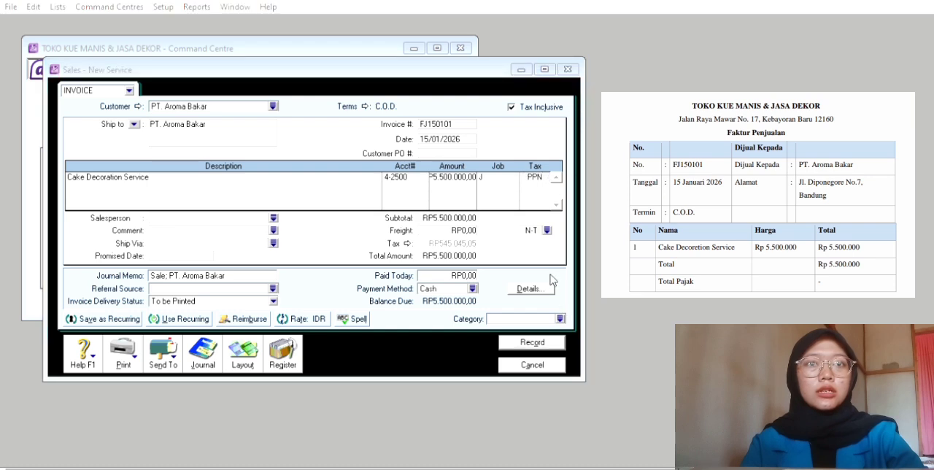
text(L)
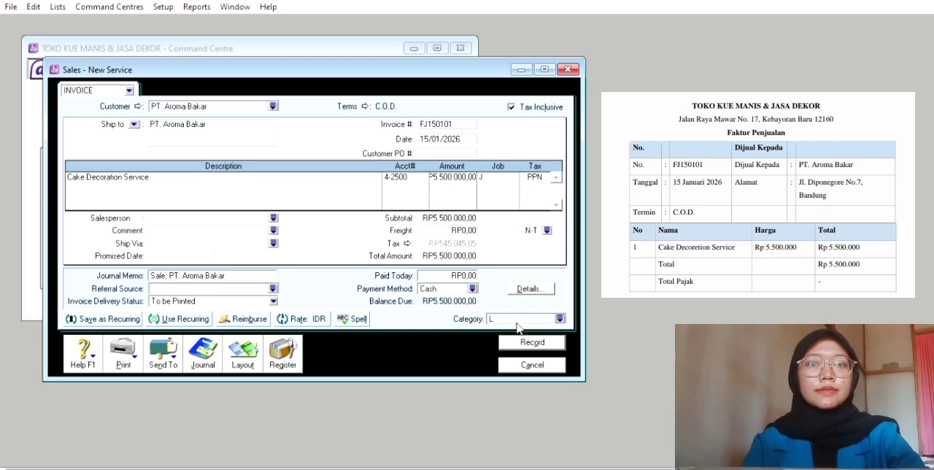
click(532, 342)
click(532, 365)
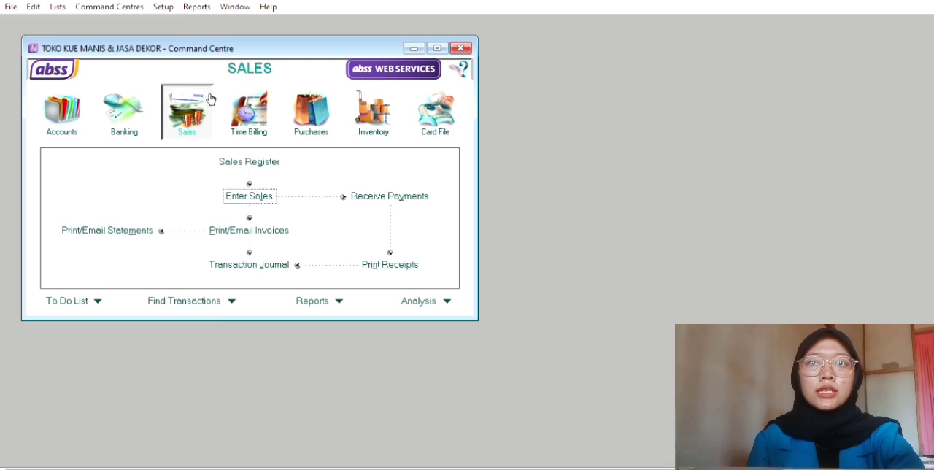
Start a new sales invoice for customer CakeLand Singapore with C.O.D. payment terms
click(278, 192)
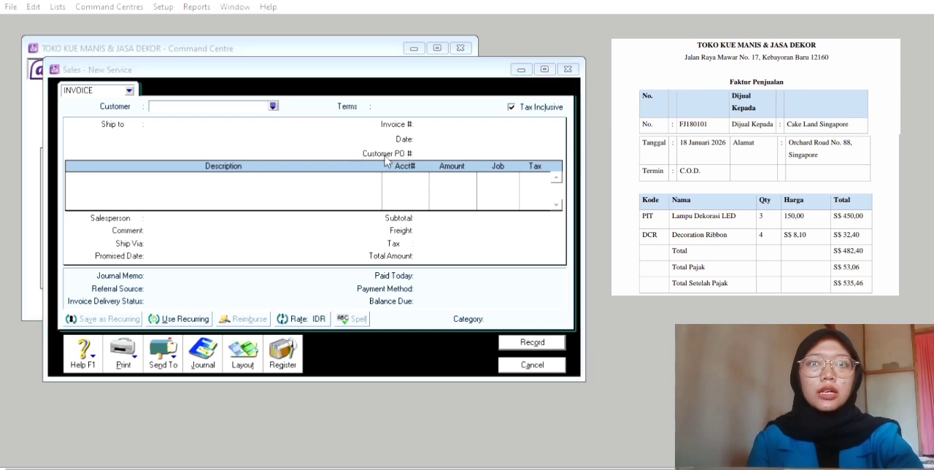
click(582, 310)
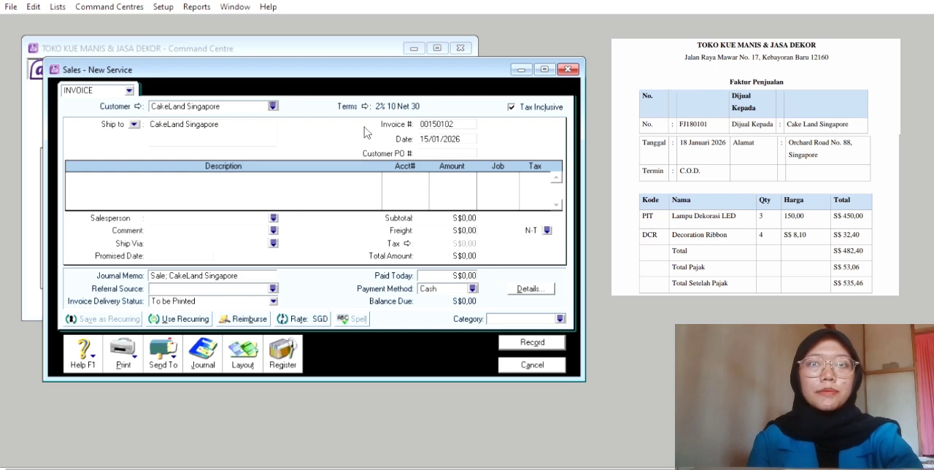
click(365, 104)
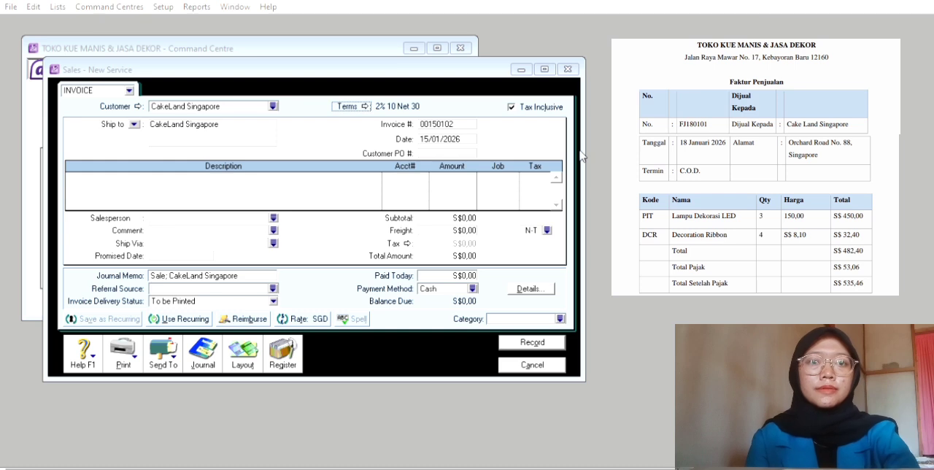
click(623, 325)
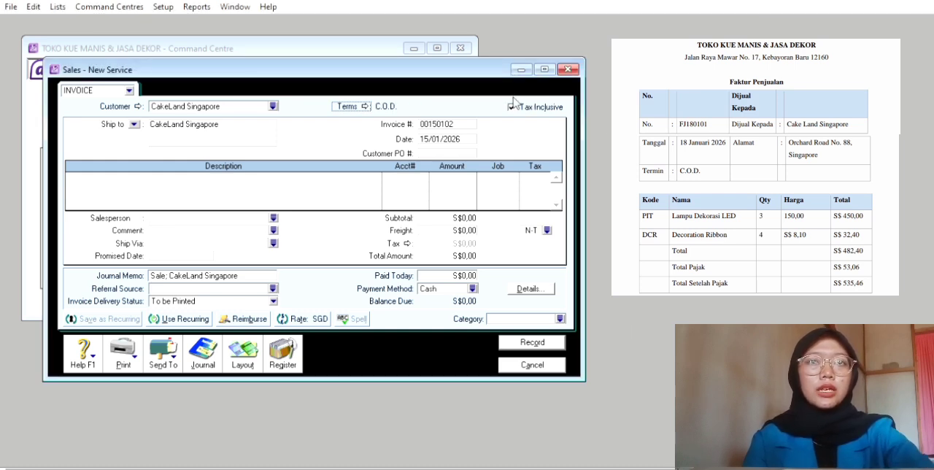
Turn off tax-inclusive pricing on the CakeLand Singapore invoice and set its invoice number to FJ180101
click(512, 105)
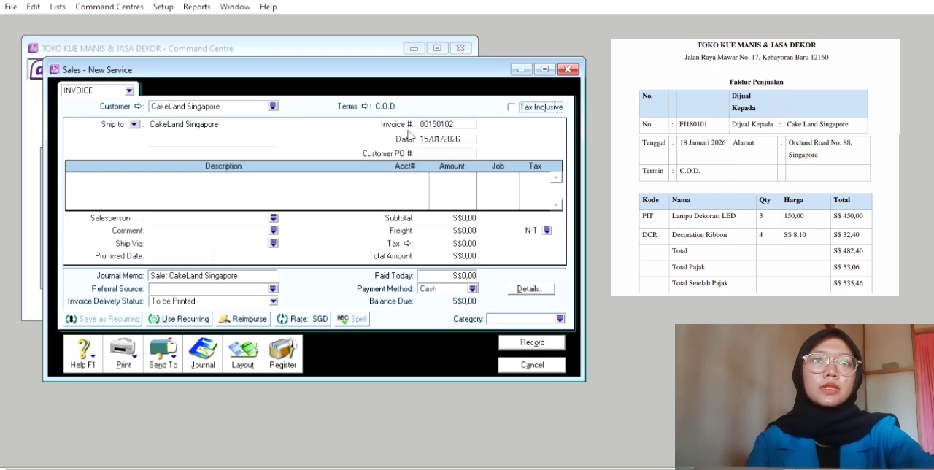
click(450, 116)
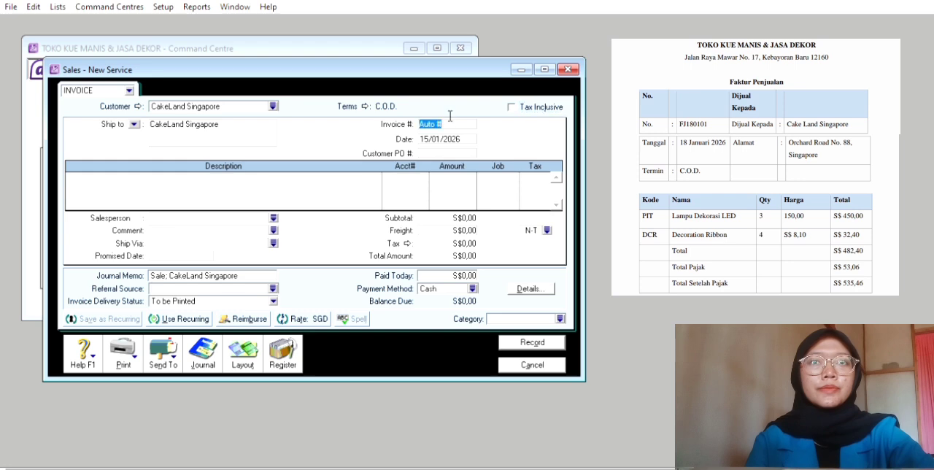
key(BackSpace)
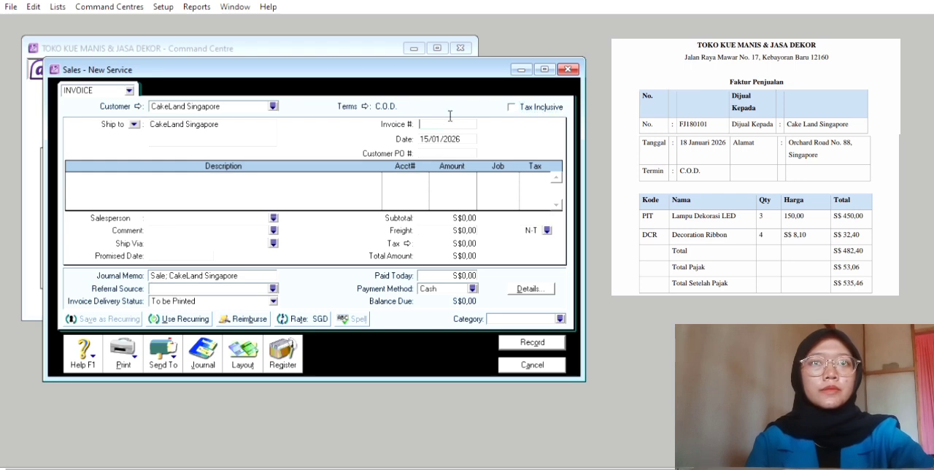
text(FJ180)
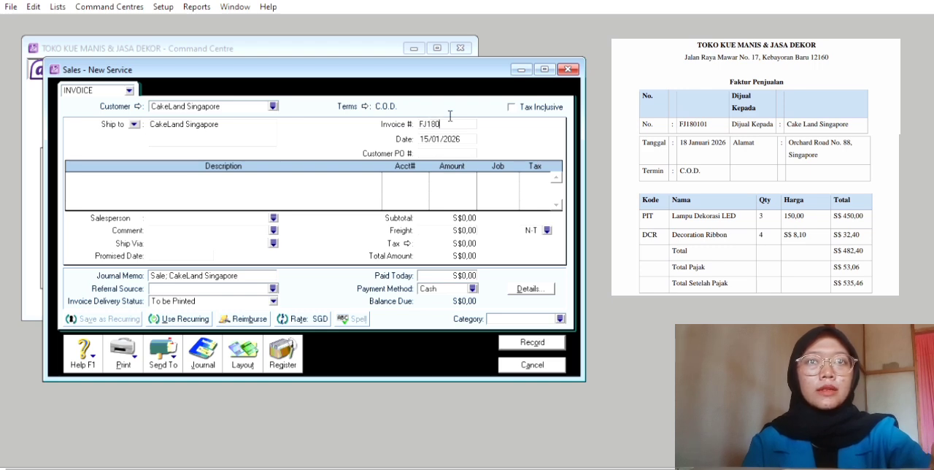
text(101)
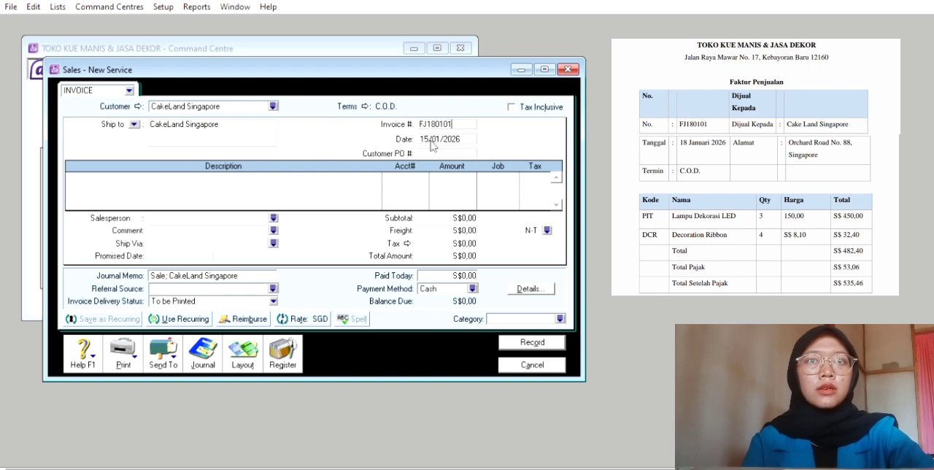
Set the CakeLand Singapore invoice date to 18/01/2026
key(Tab)
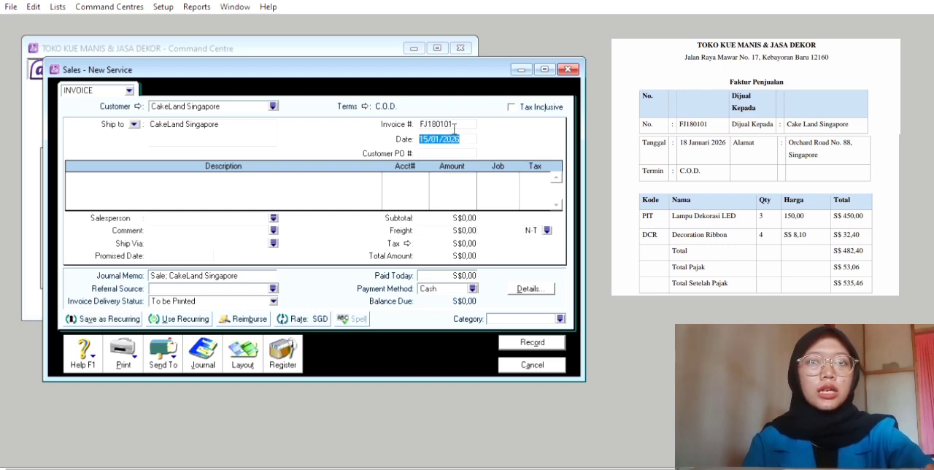
key(BackSpace)
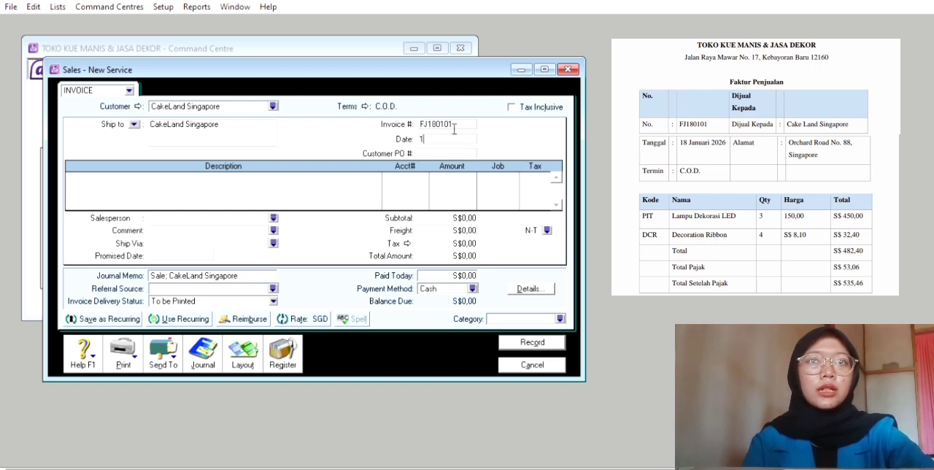
text(18/0)
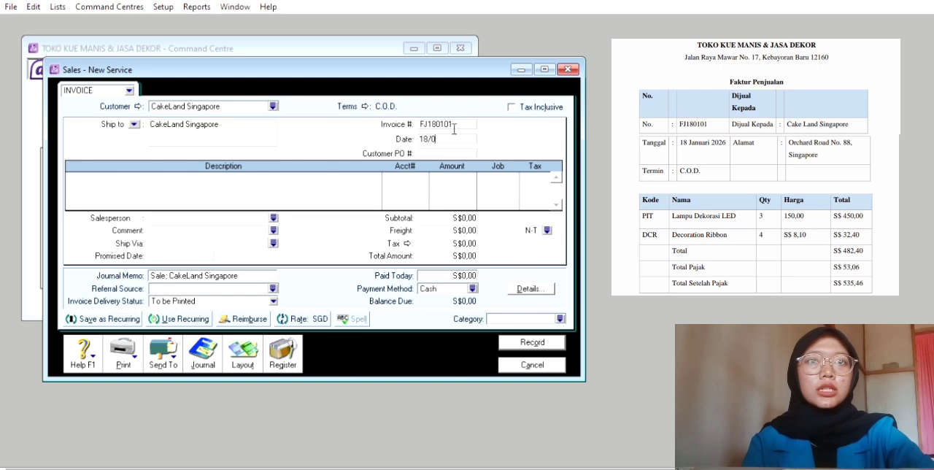
text(1/2026)
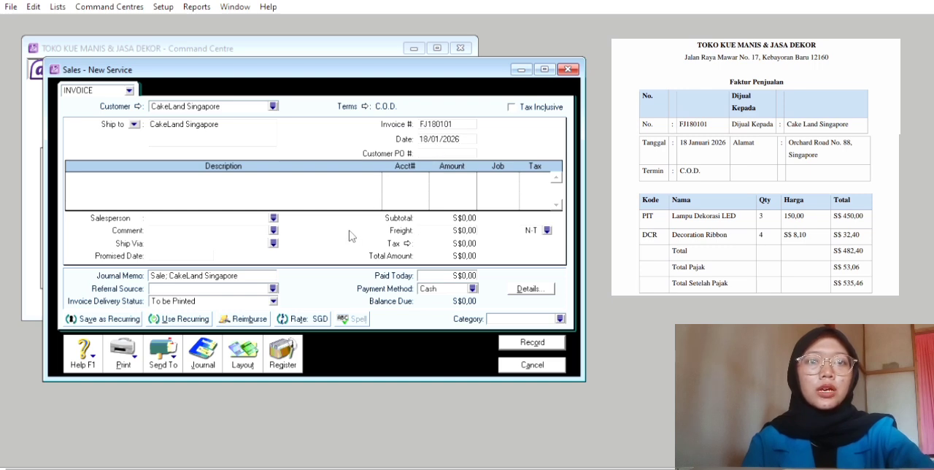
Switch the invoice to the Item layout and add a line shipping 3 units of item PIIT, Lampu Dekorasi Led
click(251, 357)
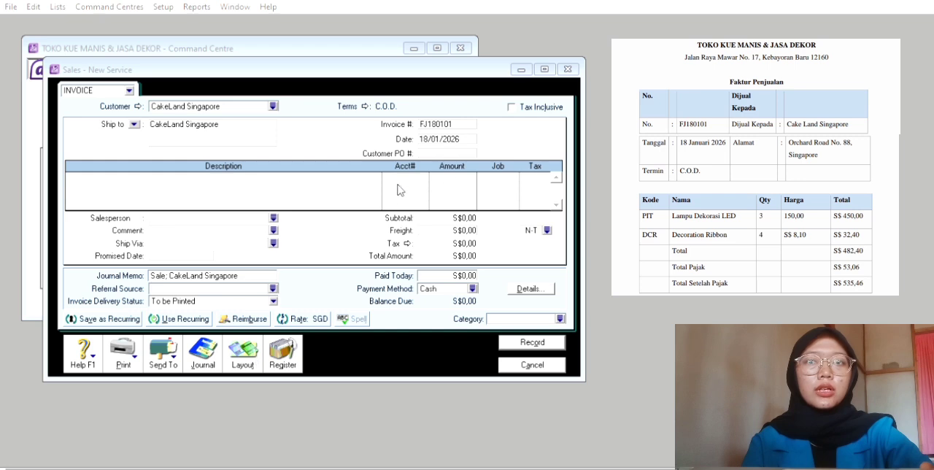
click(539, 313)
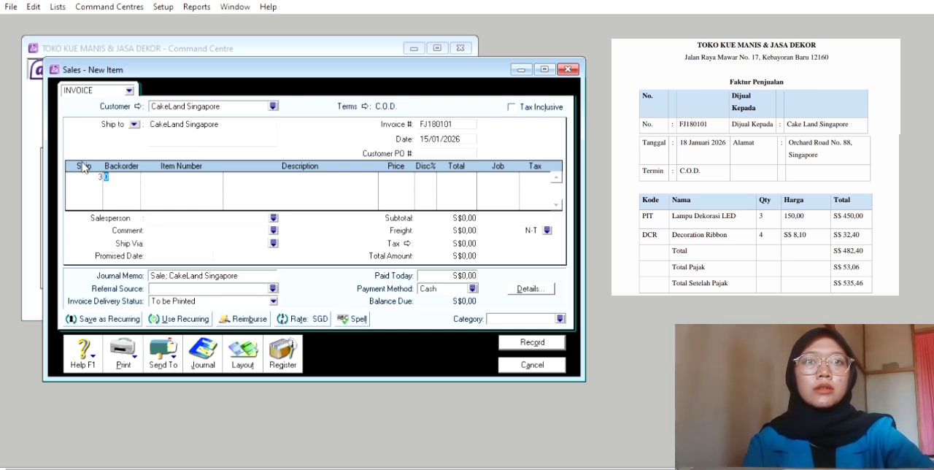
key(Tab)
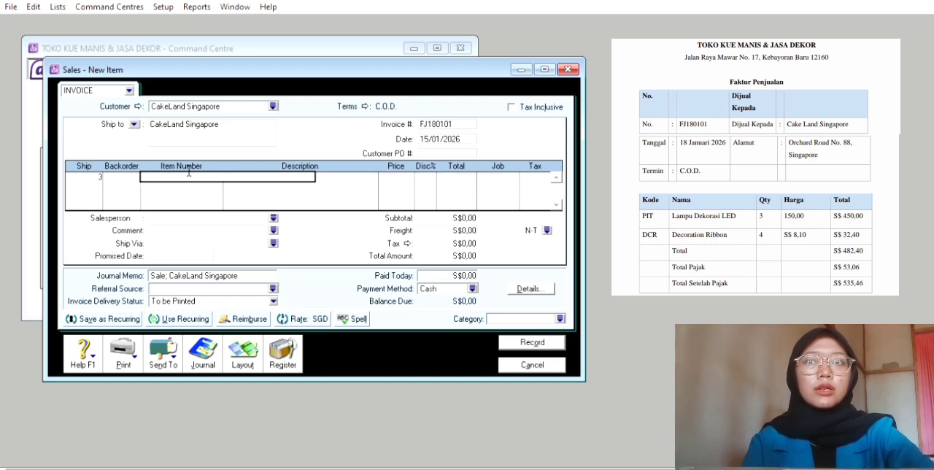
text(PIT)
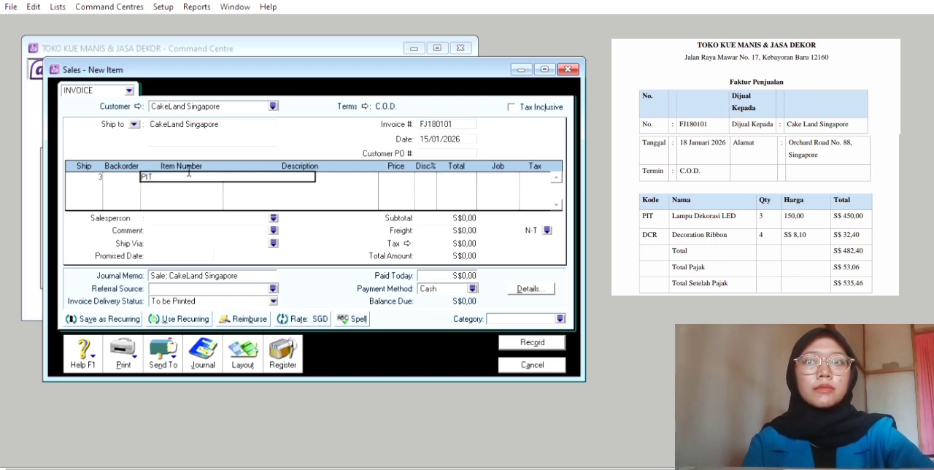
key(Tab)
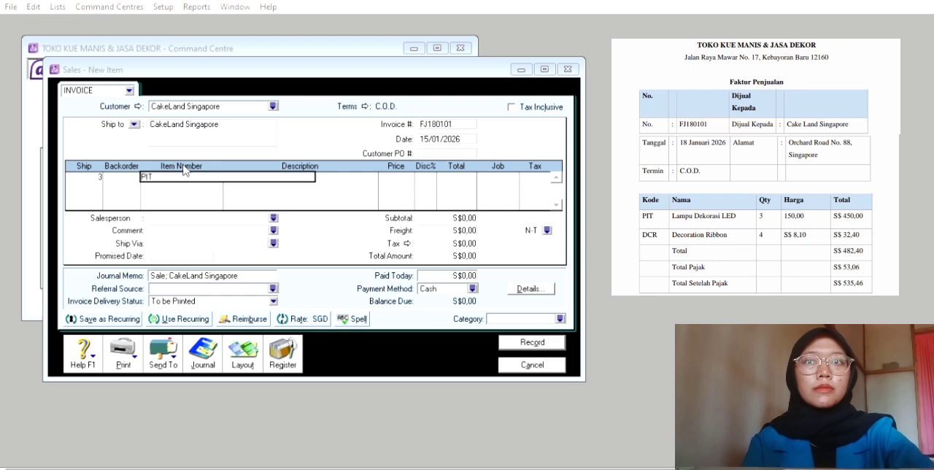
click(601, 312)
key(Tab)
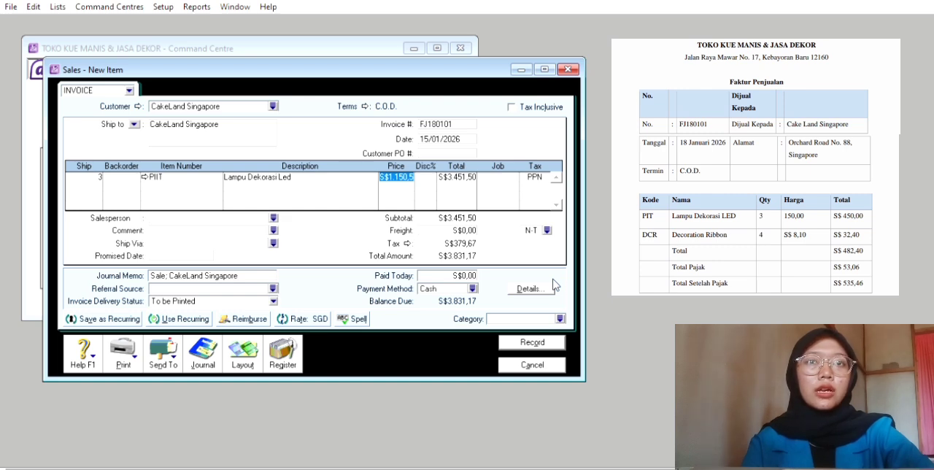
Set the unit price of the Lampu Dekorasi Led line to S$150,00
key(BackSpace)
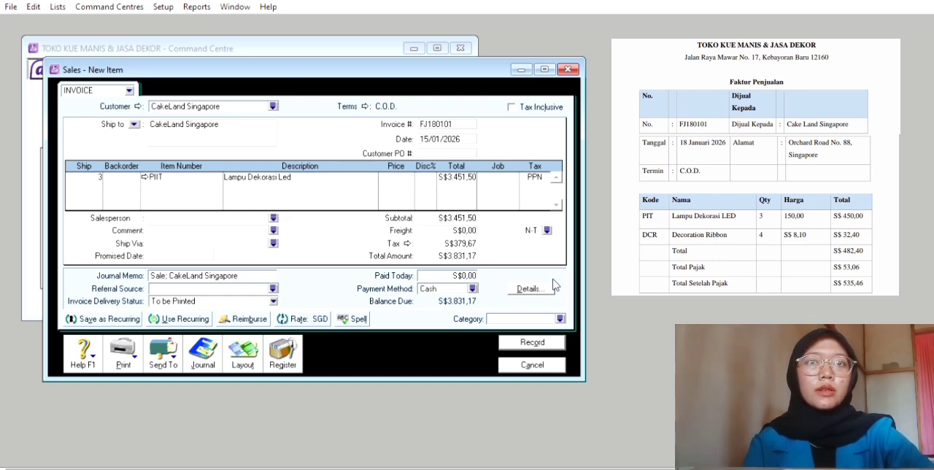
text(1)
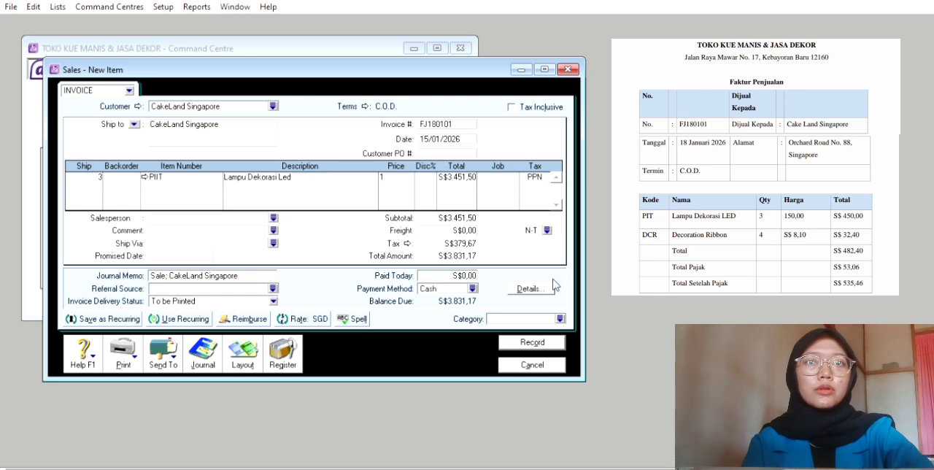
text(50)
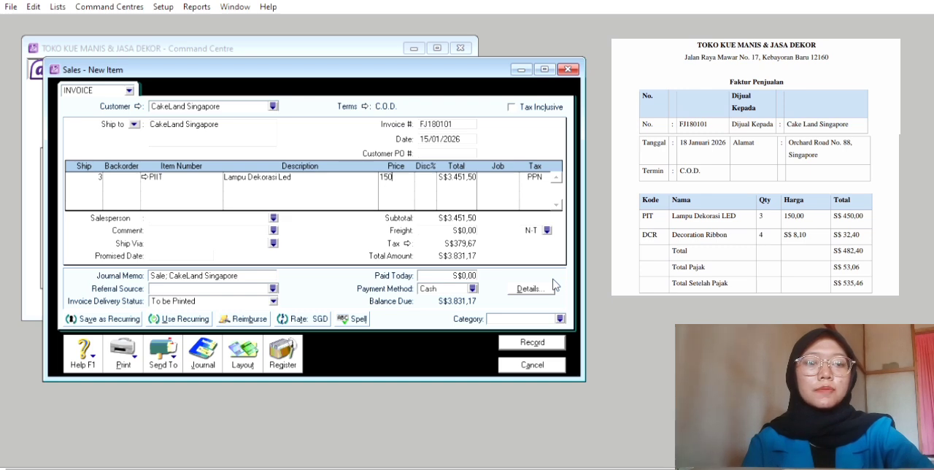
key(Tab)
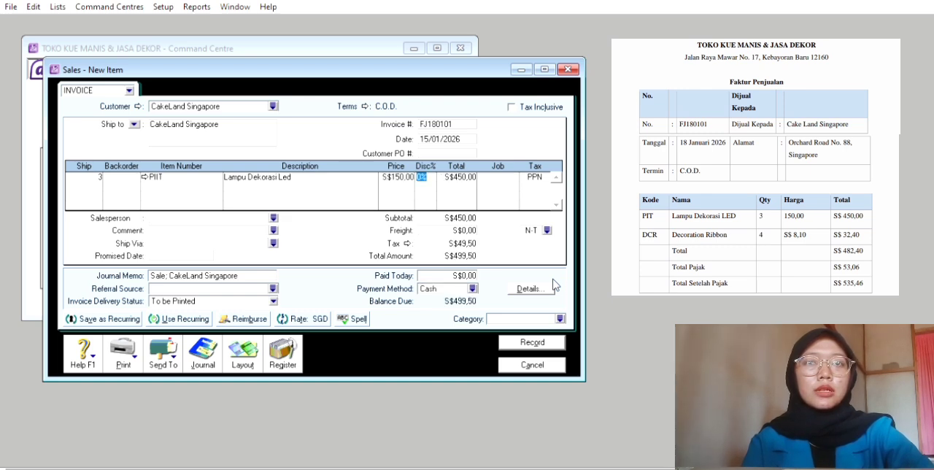
Assign job P to the Lampu Dekorasi Led line and keep its tax code as PPN
key(Tab)
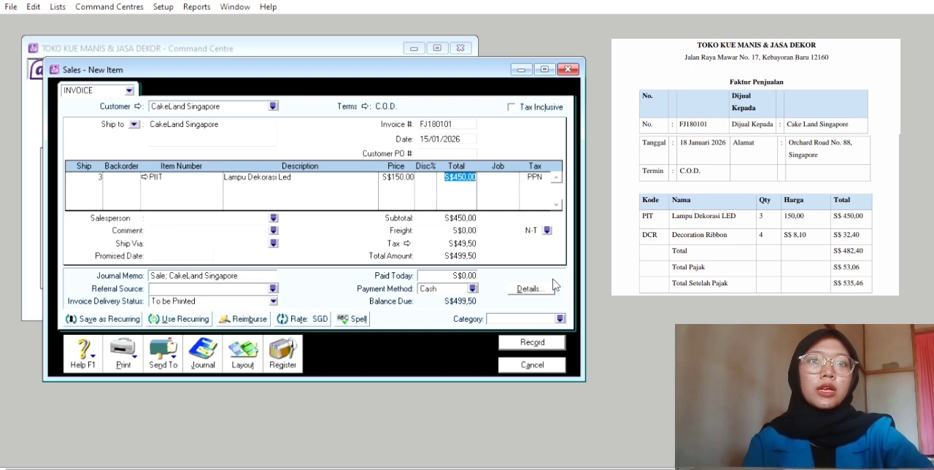
key(Tab)
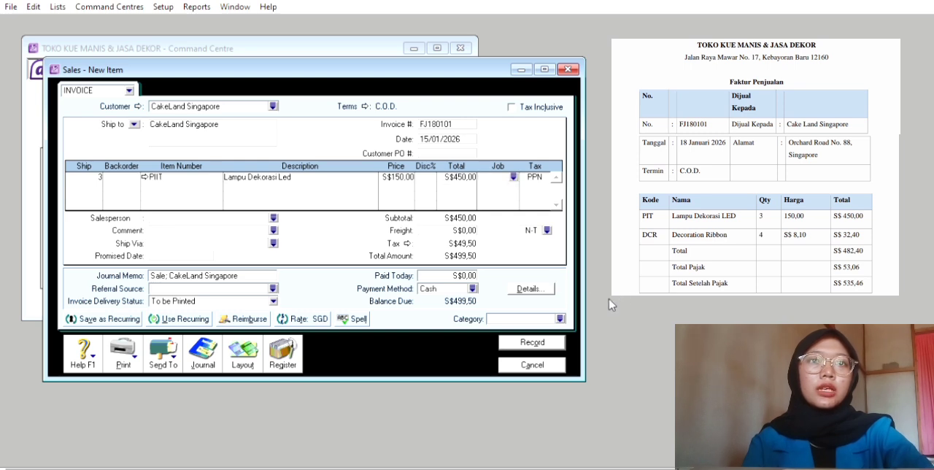
click(513, 175)
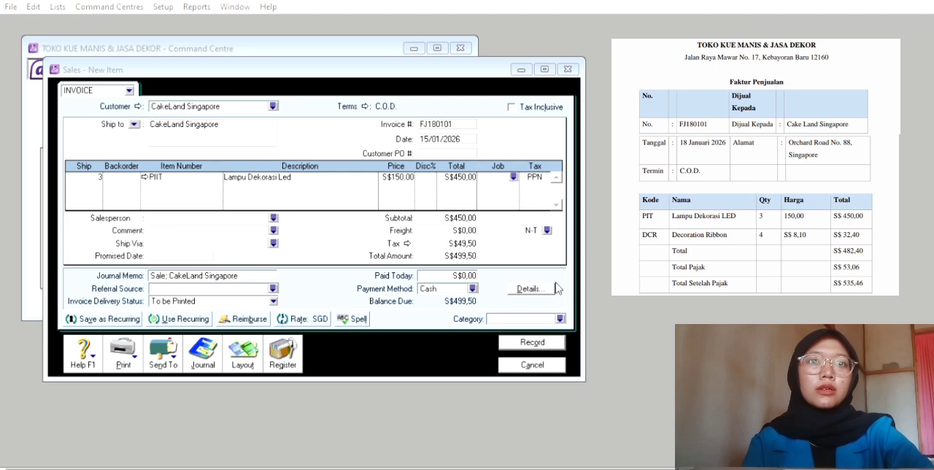
click(569, 308)
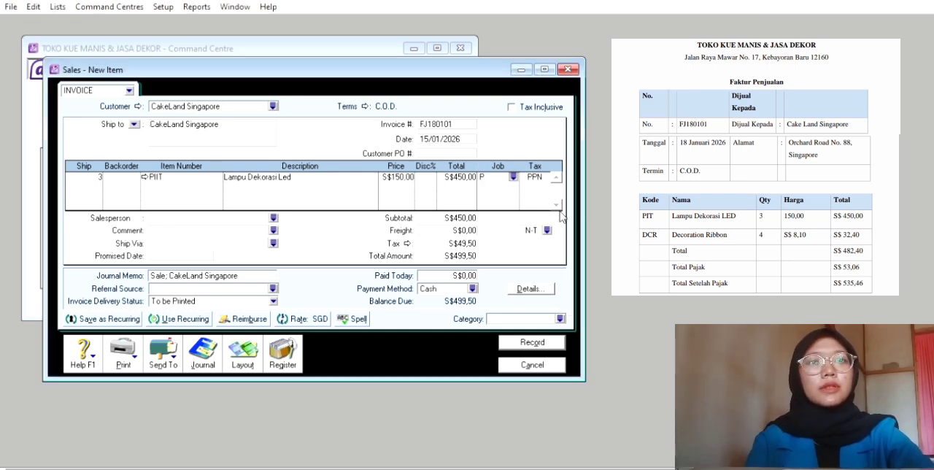
key(Tab)
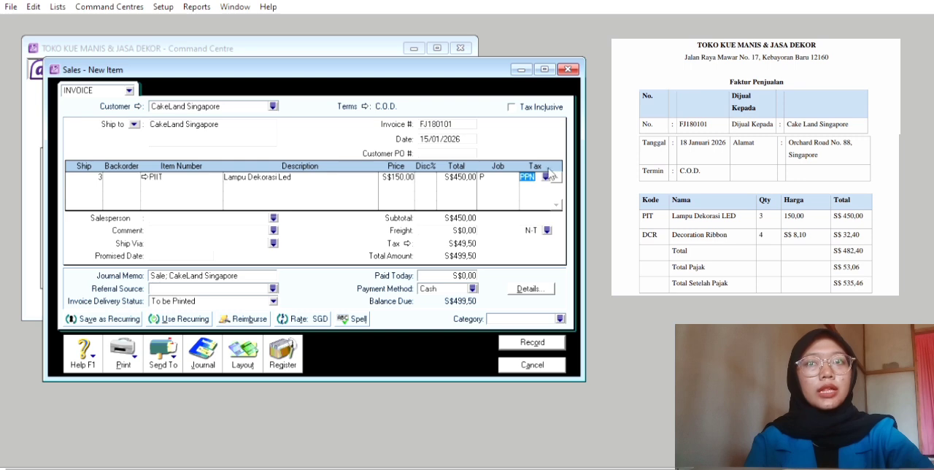
click(545, 174)
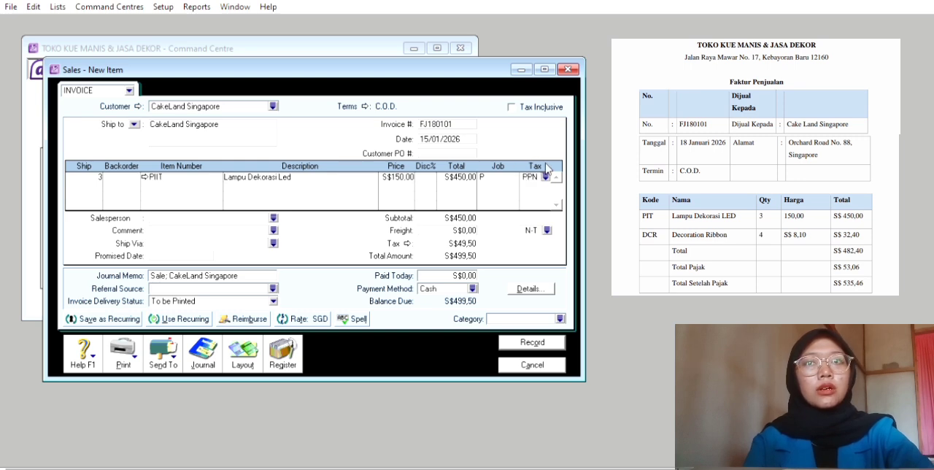
key(Tab)
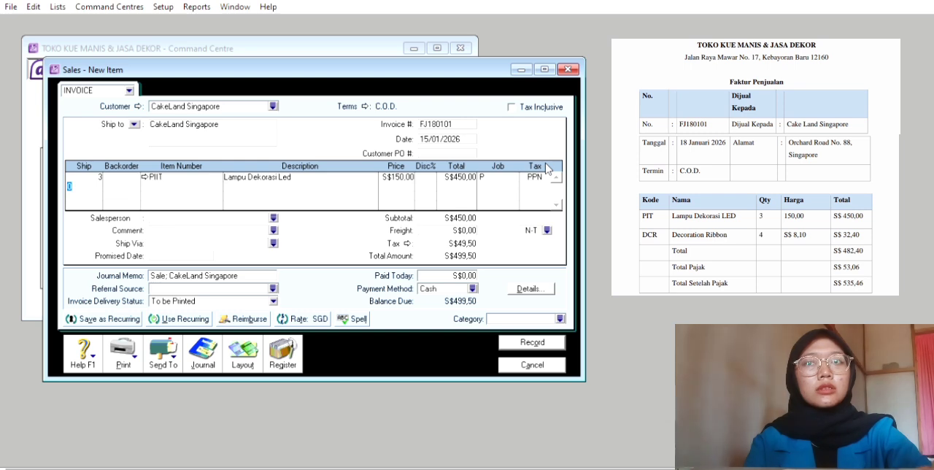
Add a second invoice line shipping 4 units of item DCR, Decoration Ribbon
text(4)
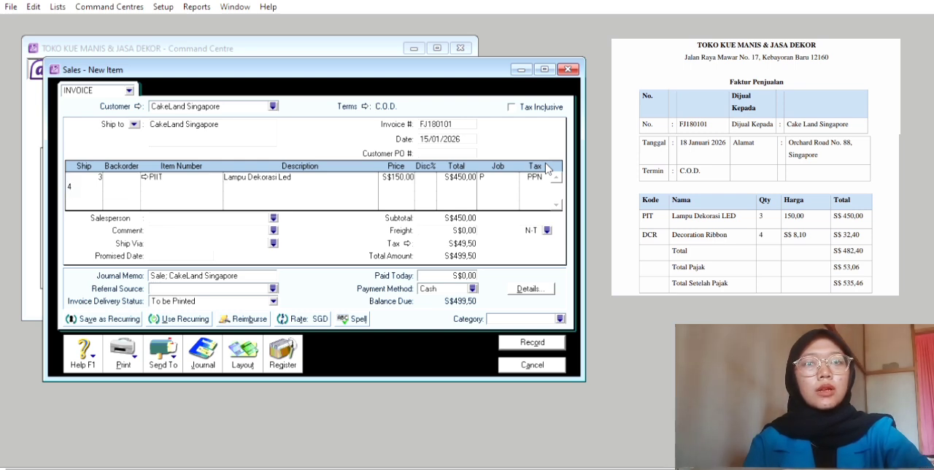
key(Tab)
key(Tab)
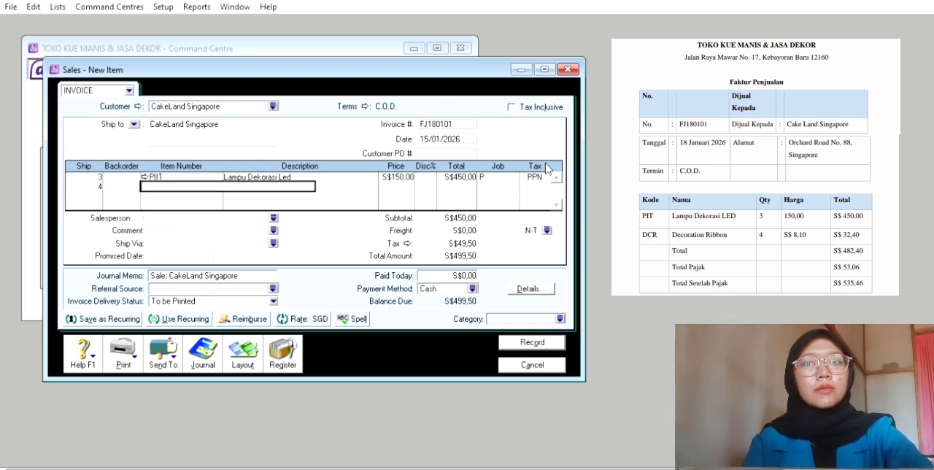
text(DCR)
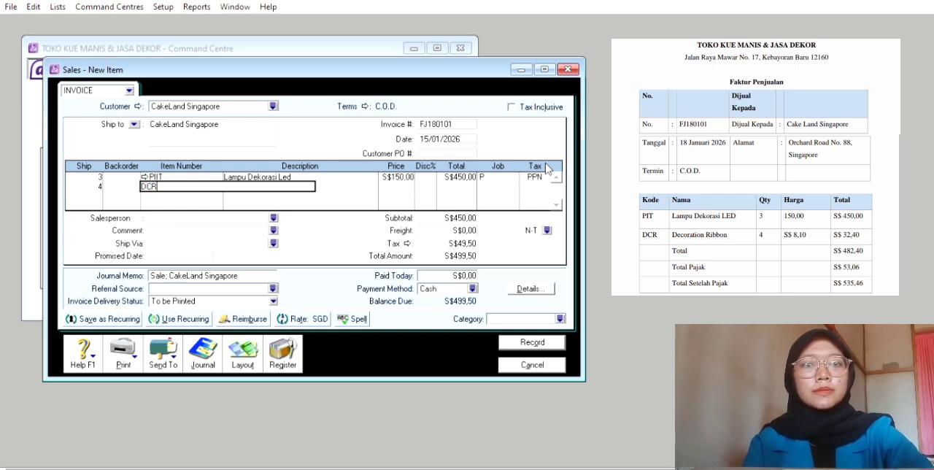
key(Tab)
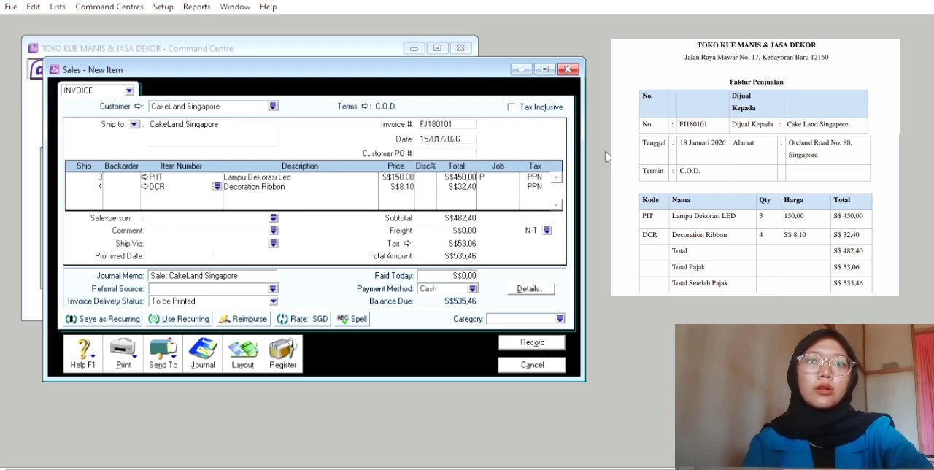
Keep the Decoration Ribbon line's price at S$8,10 with no discount and assign job P to it
key(Tab)
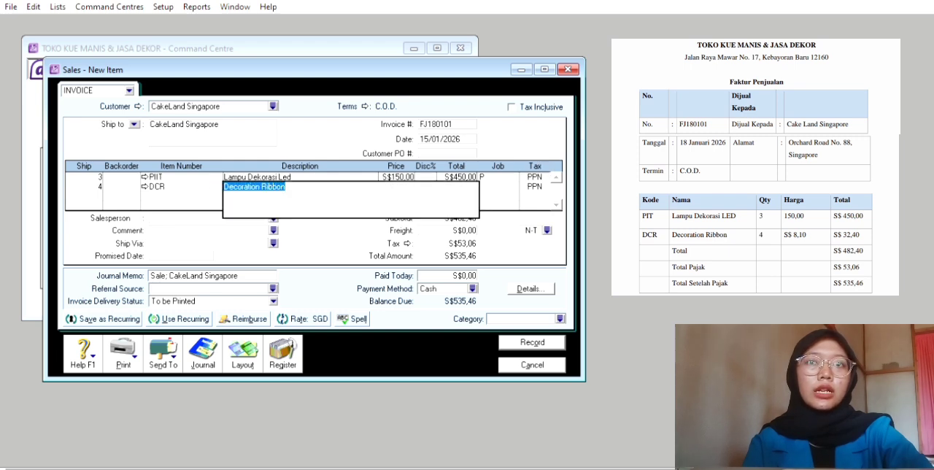
key(Tab)
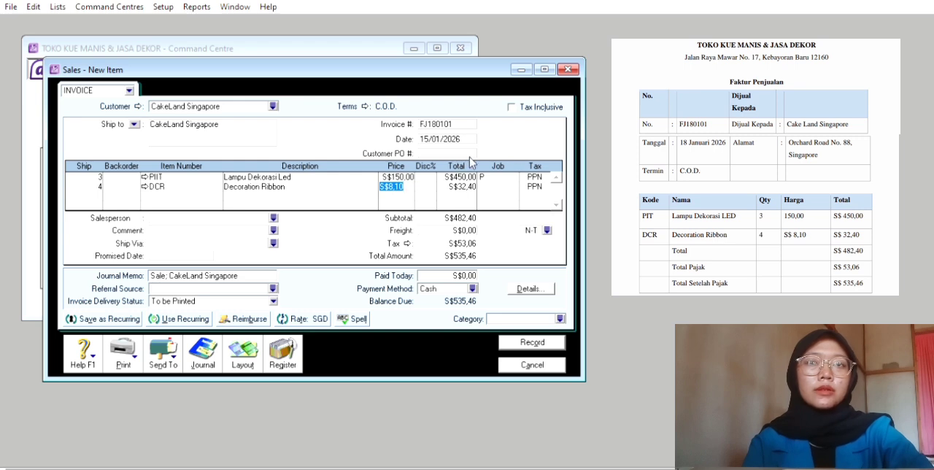
key(Tab)
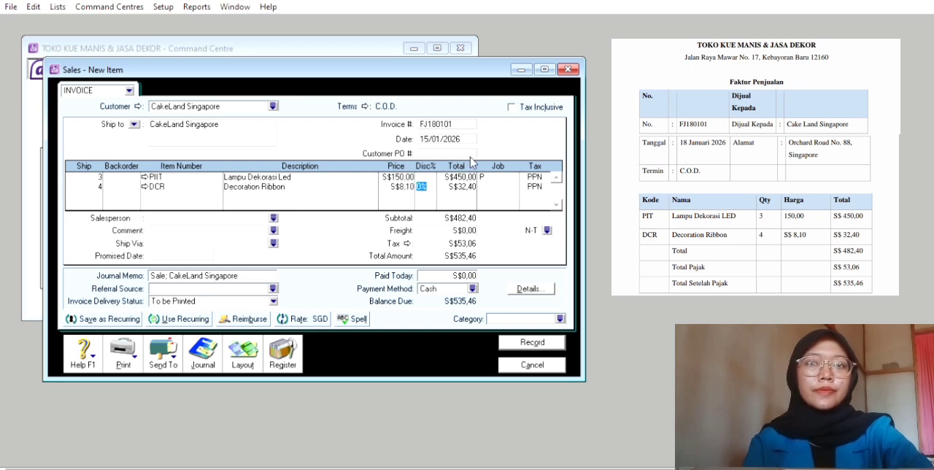
key(Tab)
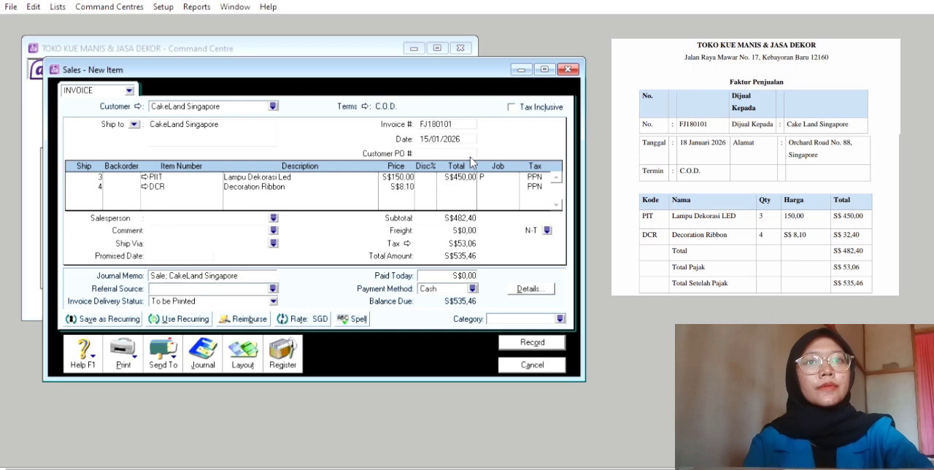
key(Tab)
click(514, 185)
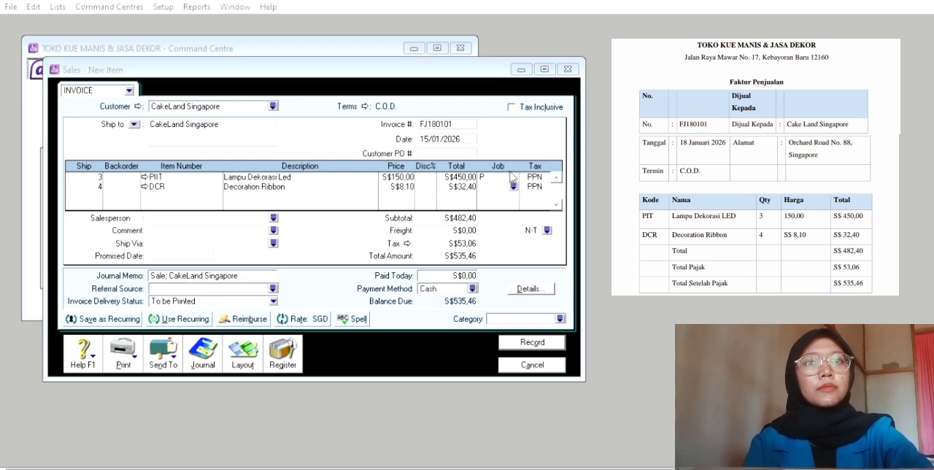
click(563, 310)
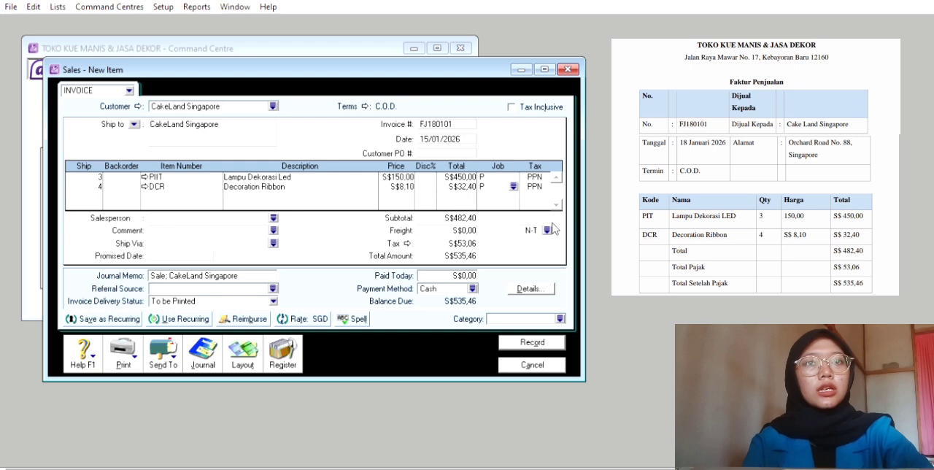
Keep the ribbon line's tax code as PPN, then record the sales invoice under category o
key(Tab)
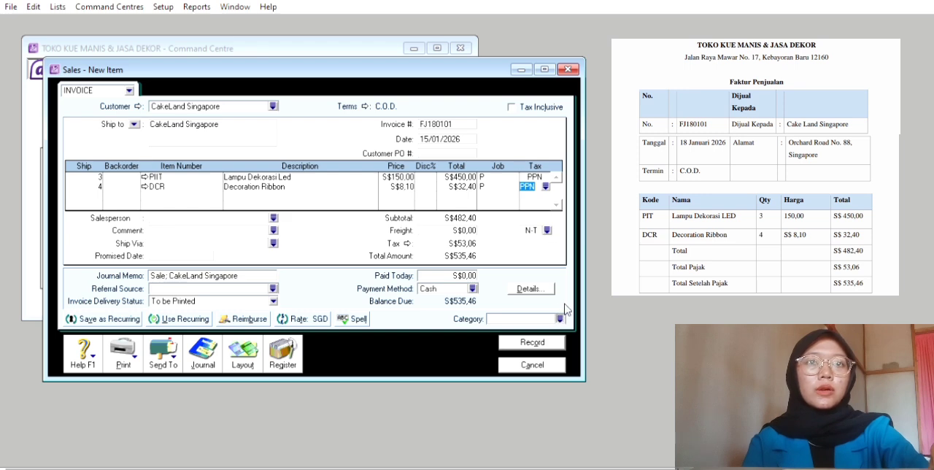
key(ctrl+r)
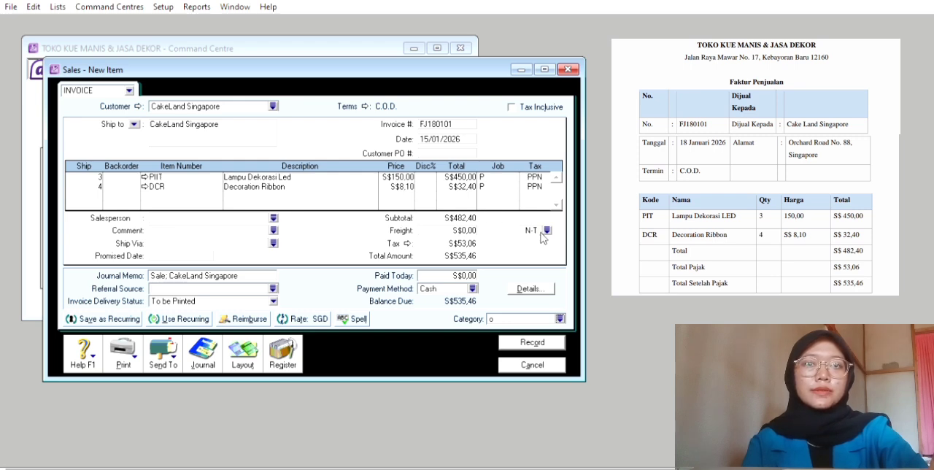
click(542, 337)
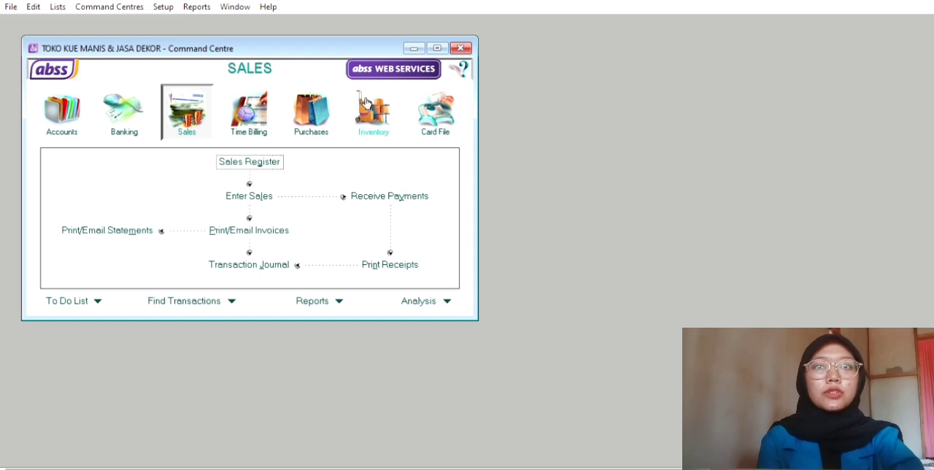
Start a new purchase bill for supplier PT. Cokelat Prima with credit terms of 2% 10 Net 30
click(328, 125)
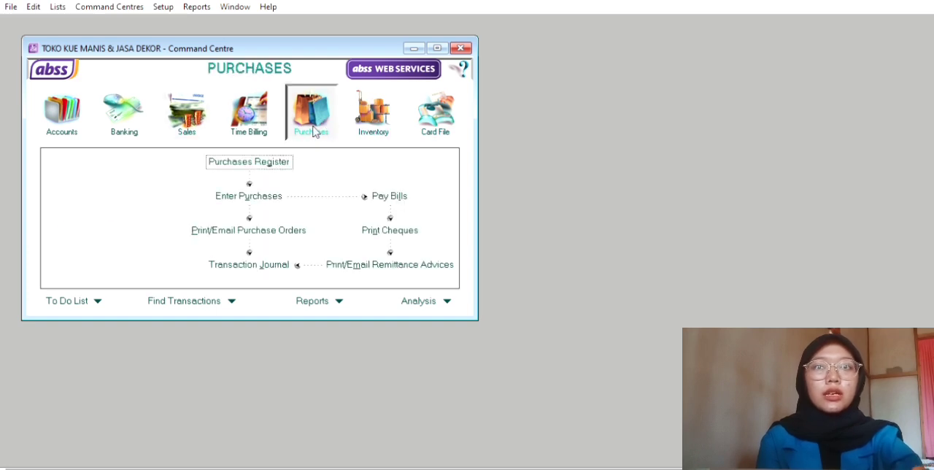
click(287, 194)
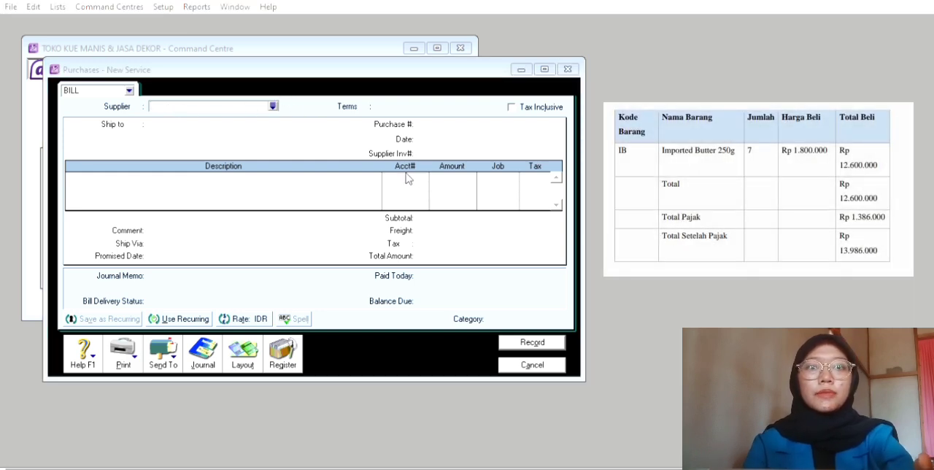
click(562, 305)
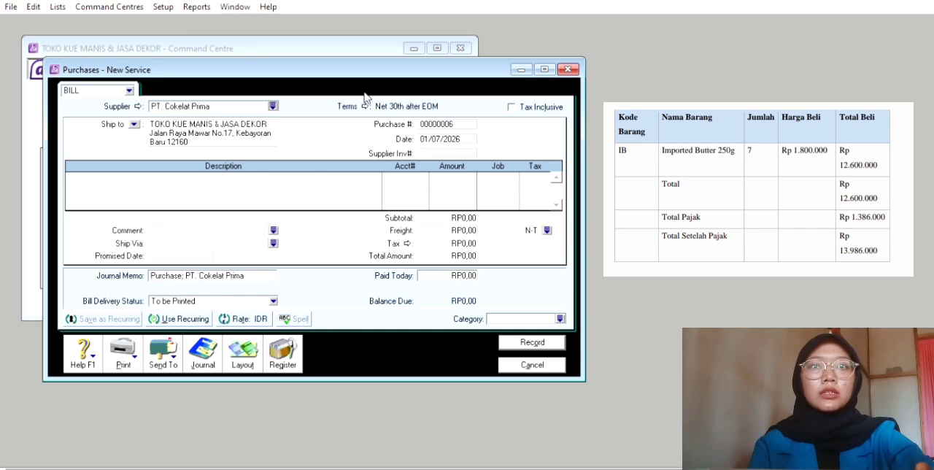
click(364, 102)
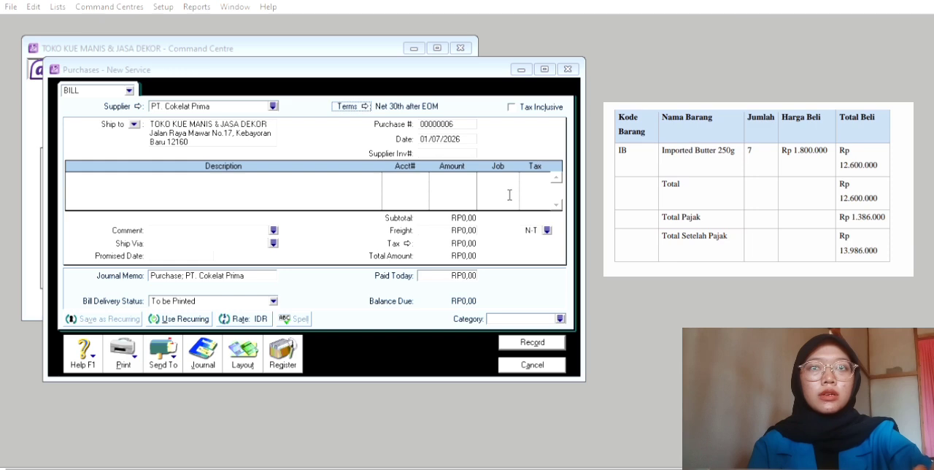
click(625, 321)
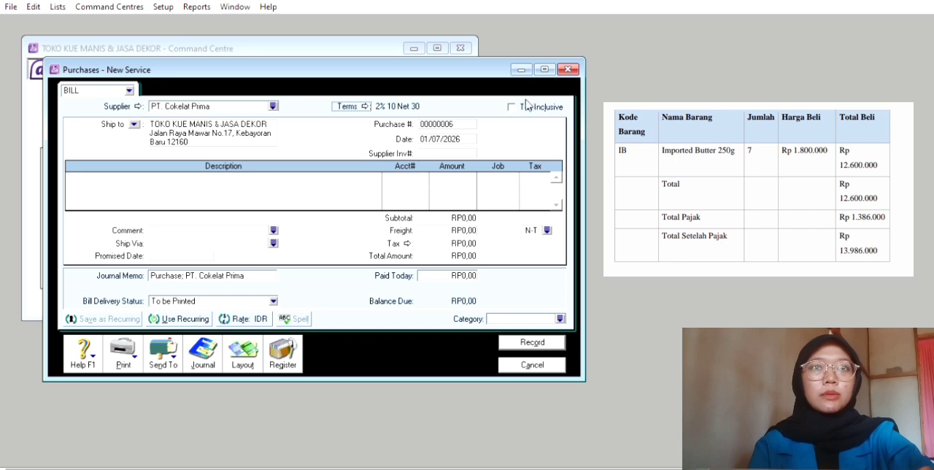
Set the bill's purchase number to FB060101
click(452, 118)
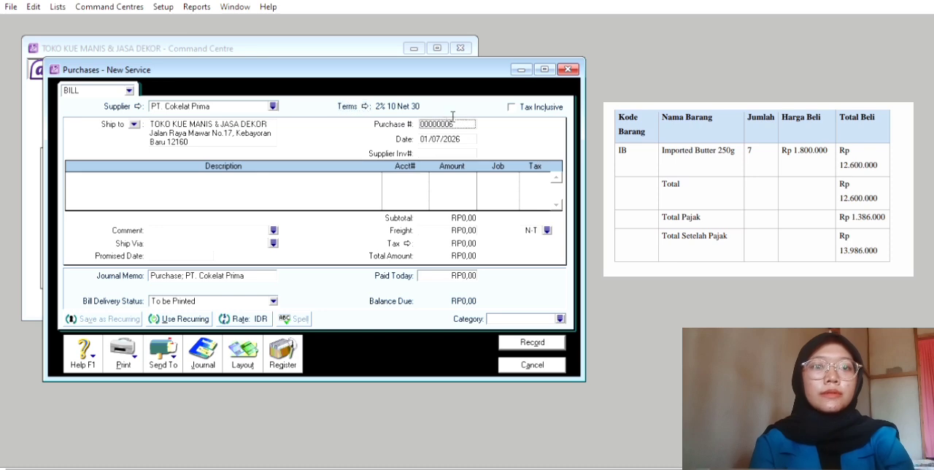
double_click(452, 118)
key(BackSpace)
text(FB)
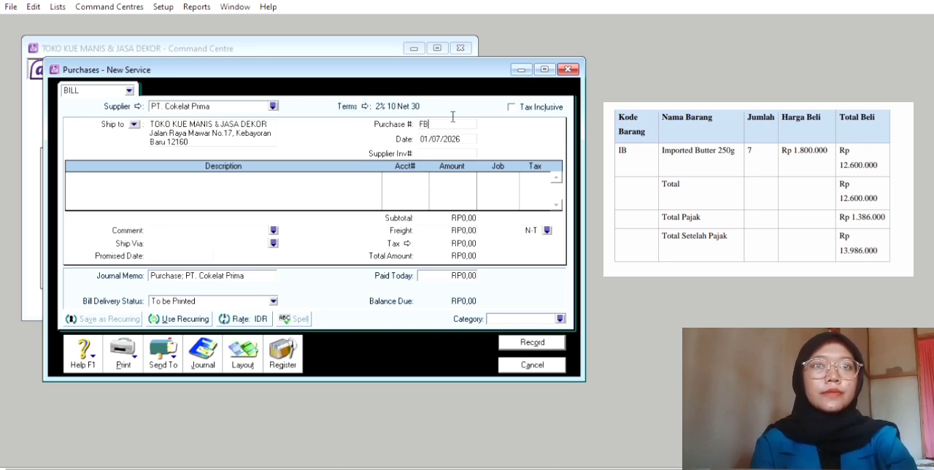
text(060101)
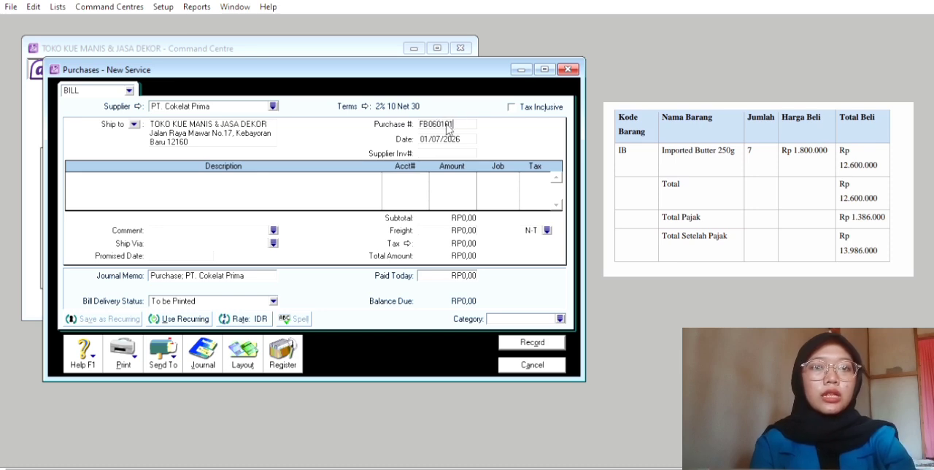
Enter 06/01/2026 as the date of the purchase bill
key(Tab)
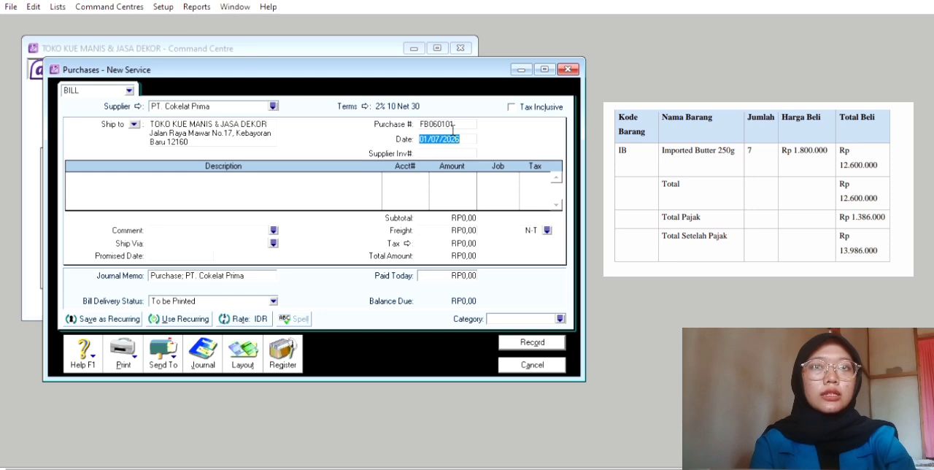
text(06)
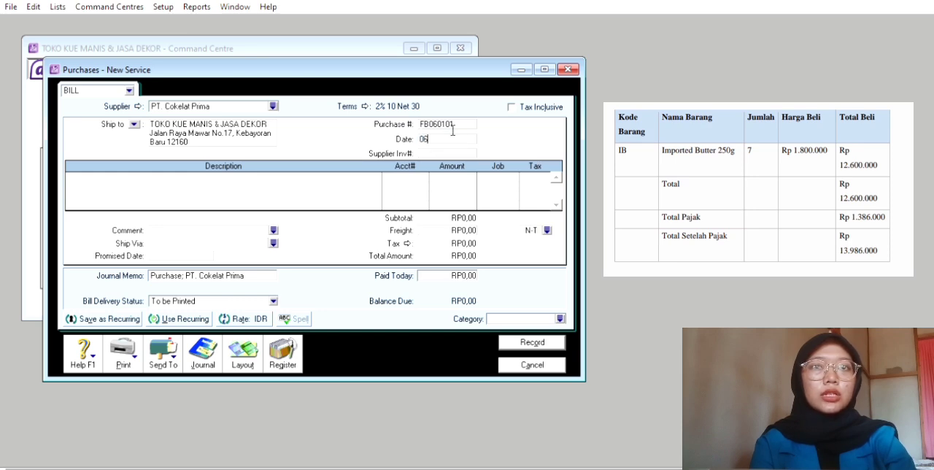
text(/01)
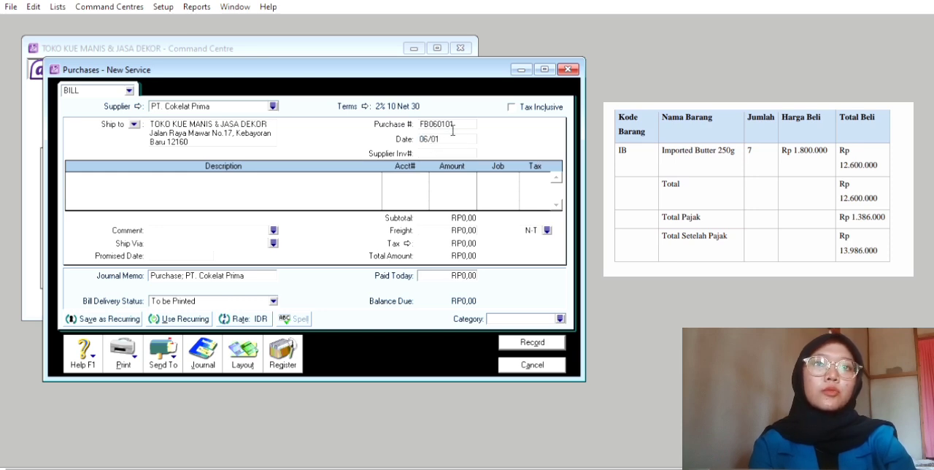
text(/202)
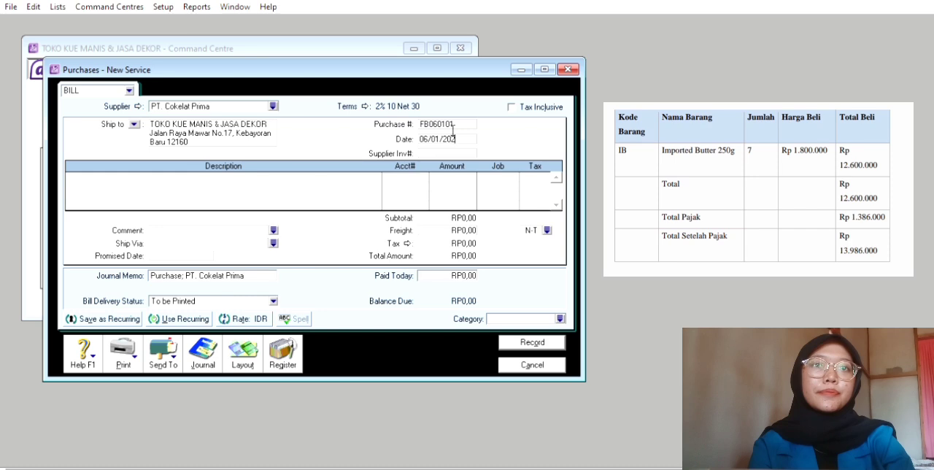
text(6)
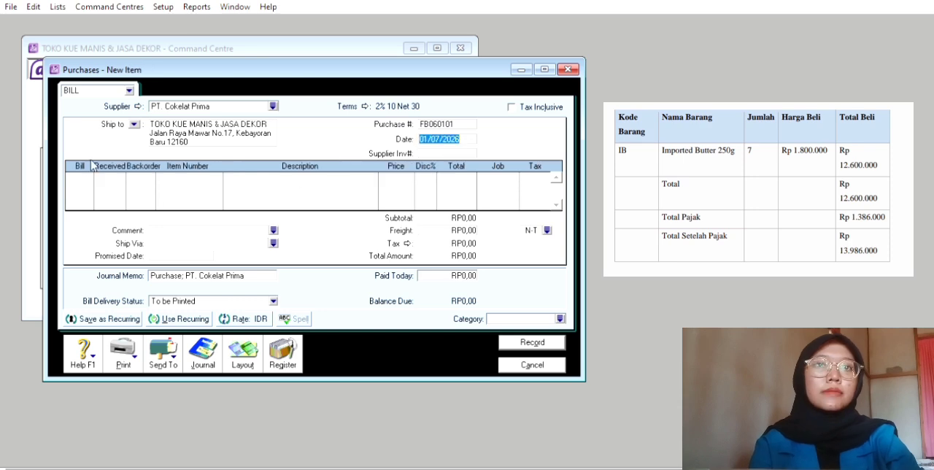
Add a bill line for 7 received units of item IB, Import Butter 250g
key(Tab)
key(Tab)
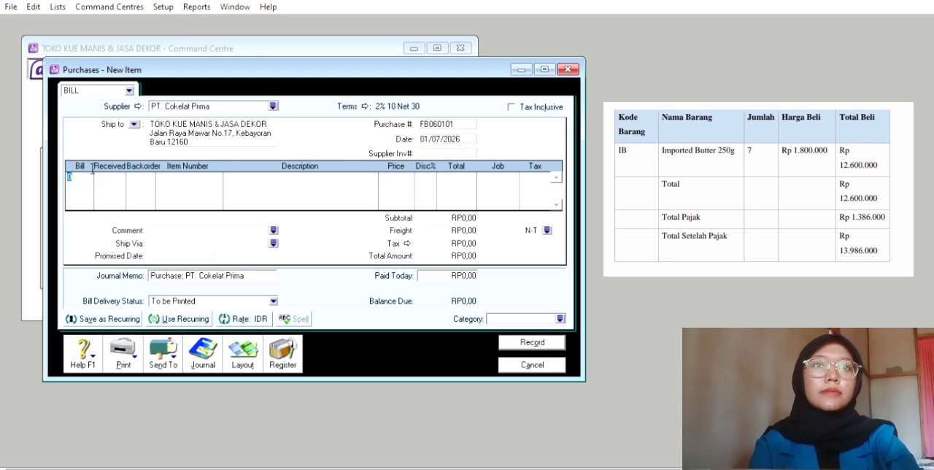
text(7)
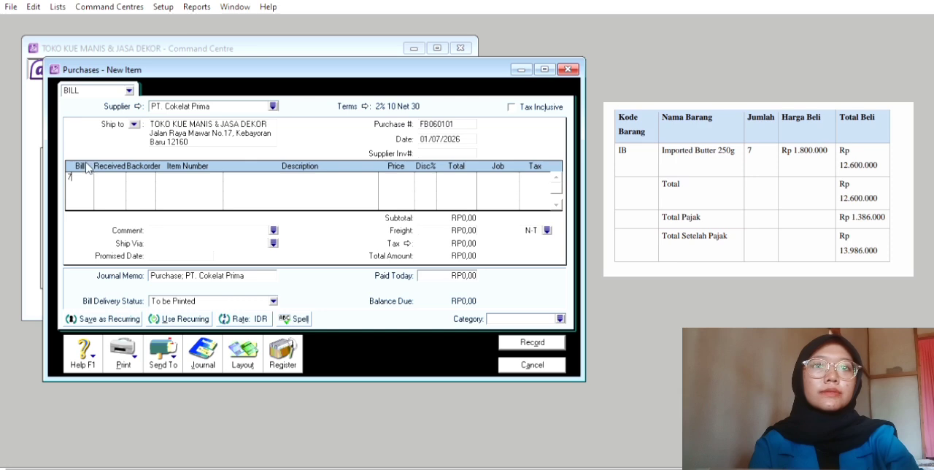
key(Tab)
key(Tab)
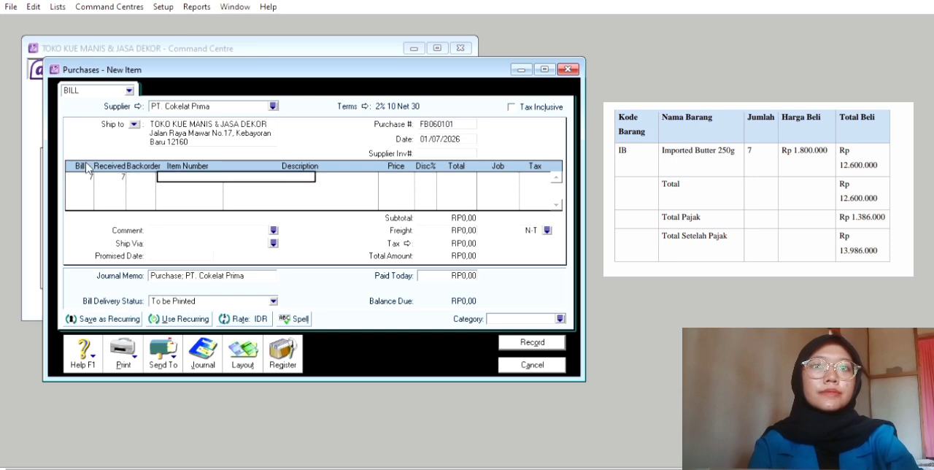
text(IB)
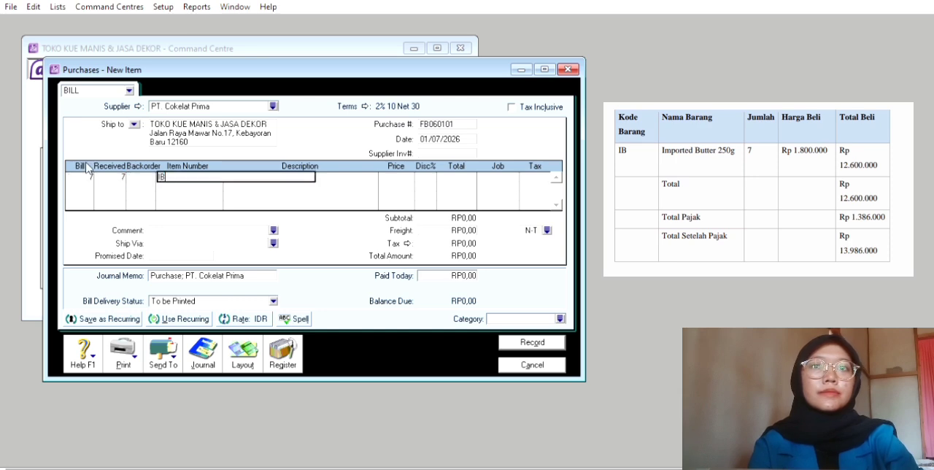
key(Tab)
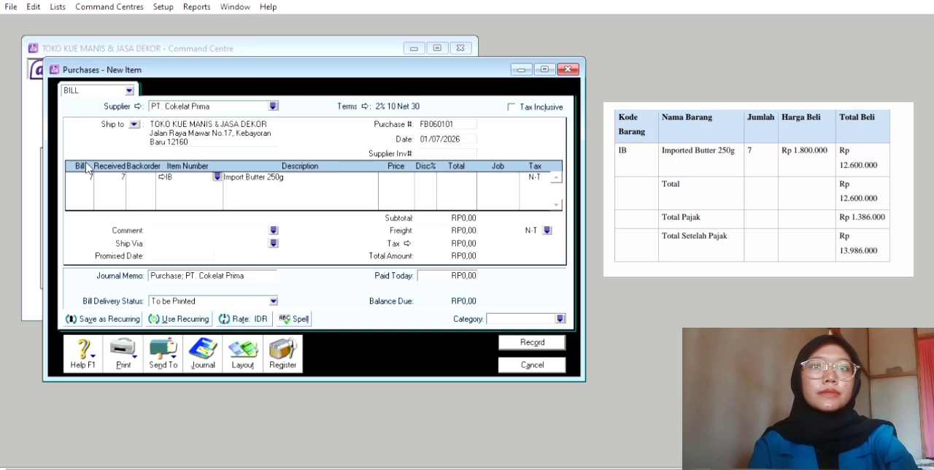
Set the unit price of the Import Butter 250g line to Rp 1.800.000
key(Tab)
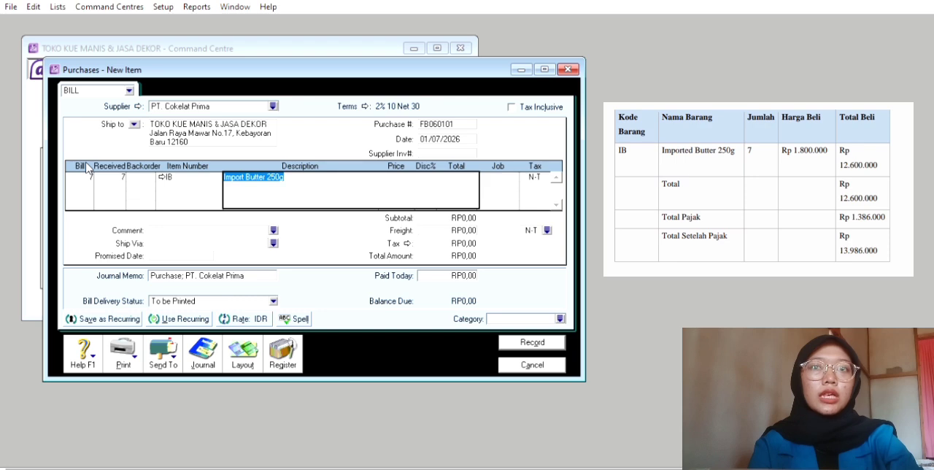
key(Tab)
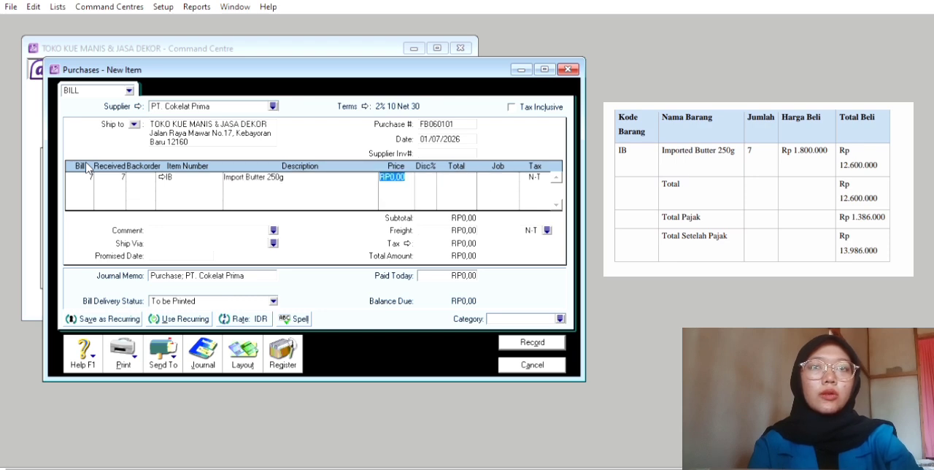
text(1)
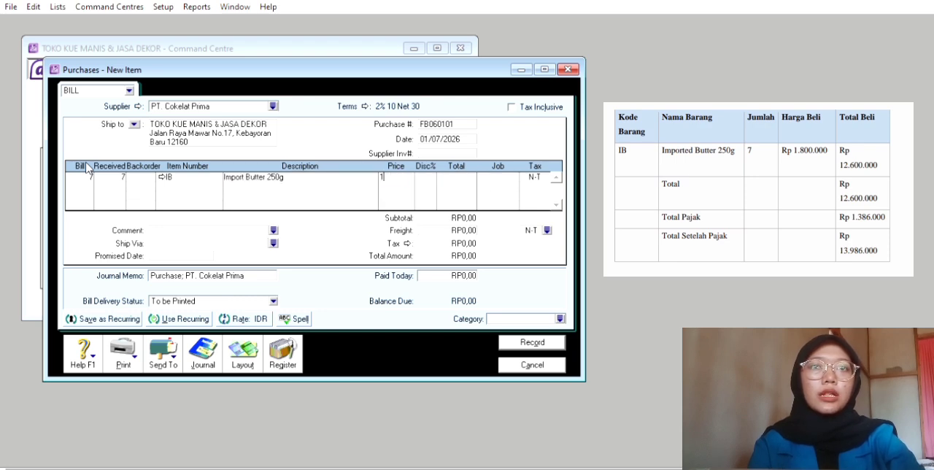
text(800000)
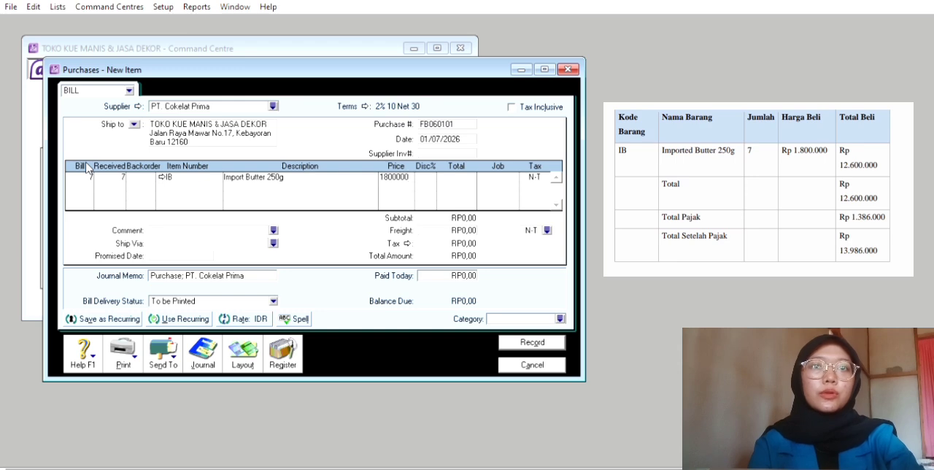
key(Tab)
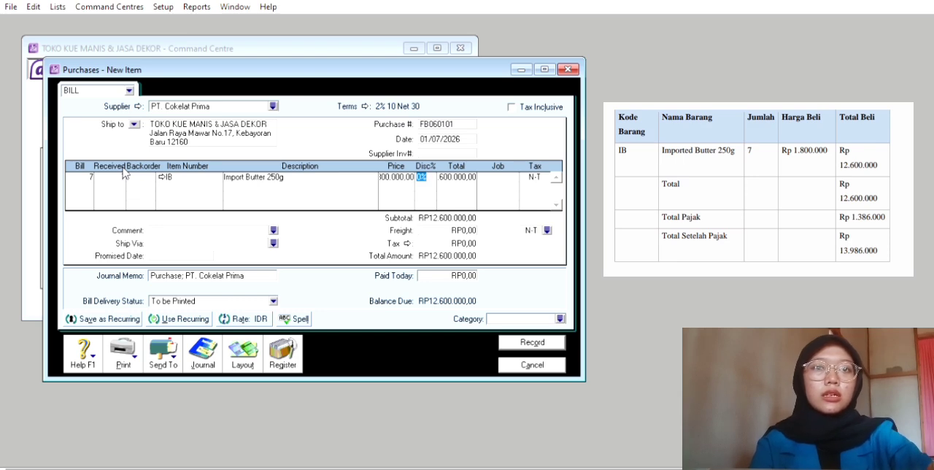
Leave the Import Butter 250g line without a discount and assign job P to it
key(Tab)
key(Tab)
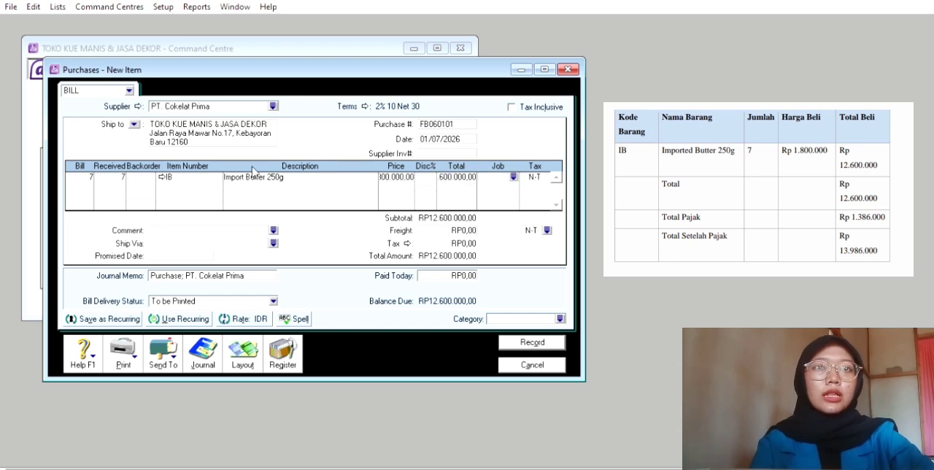
click(514, 175)
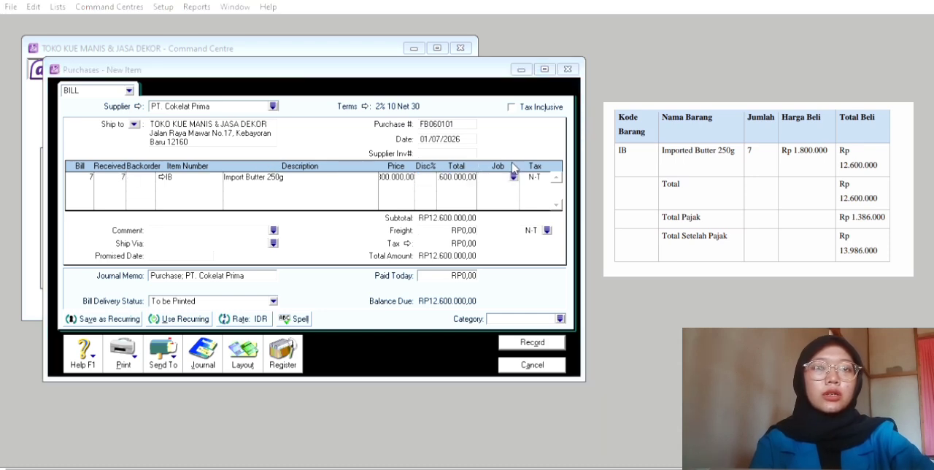
click(567, 315)
key(Tab)
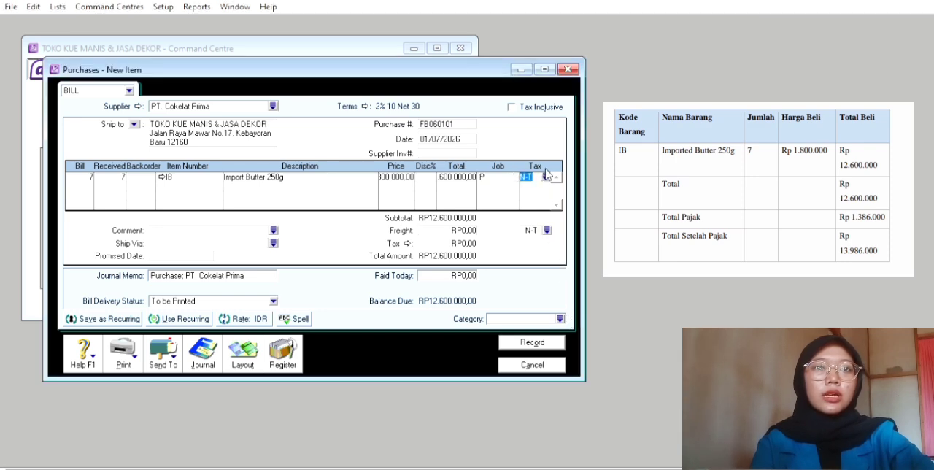
Apply tax code PPN to the Import Butter 250g line and assign category L to the purchase bill
click(545, 176)
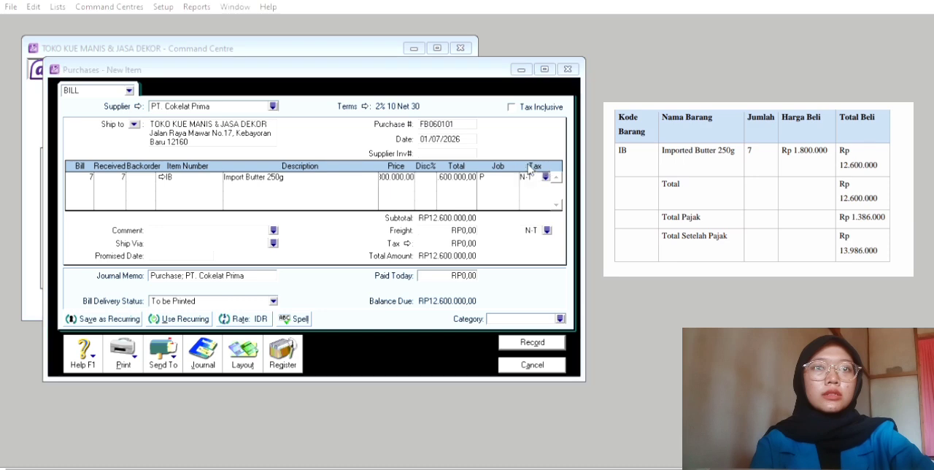
click(585, 313)
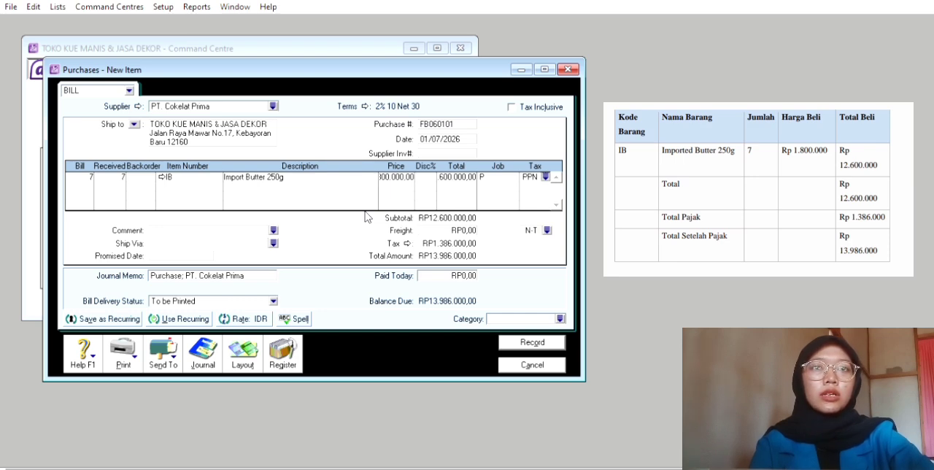
key(Return)
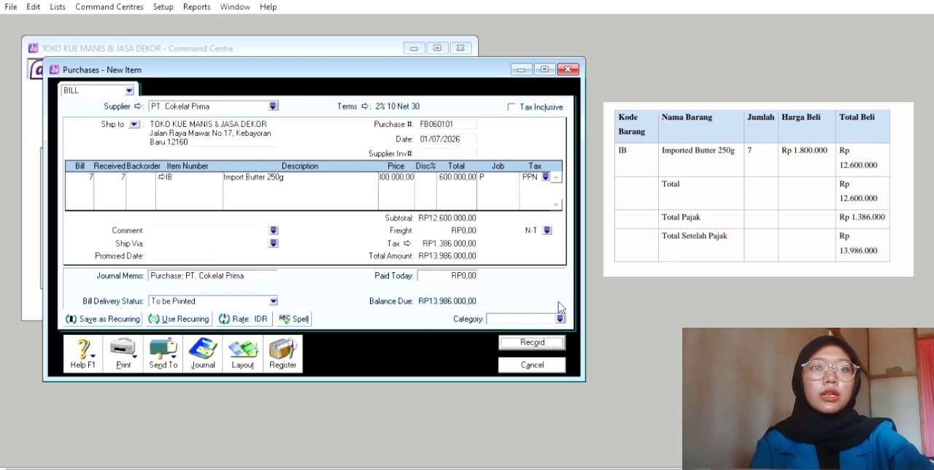
key(Return)
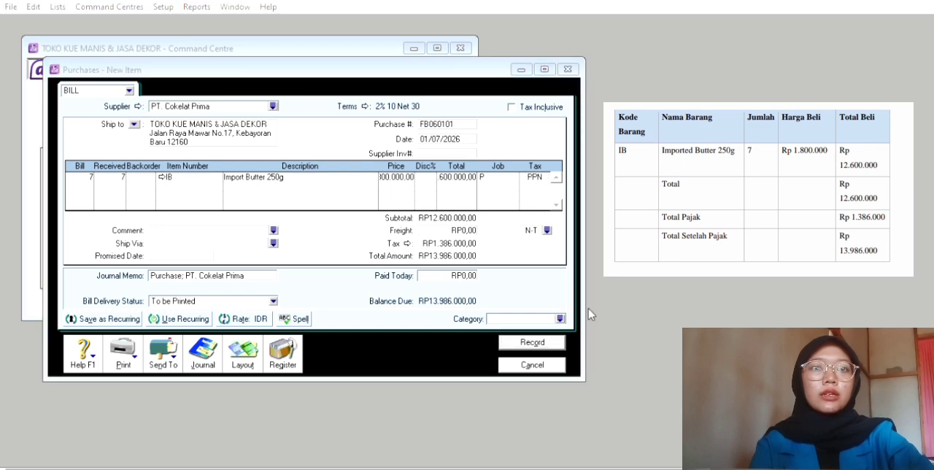
click(589, 312)
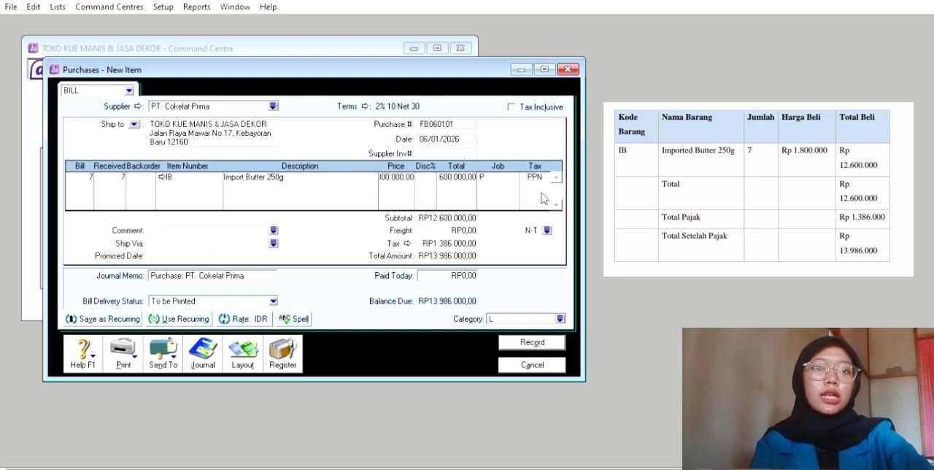
Record the purchase bill from PT. Cokelat Prima and close the purchase entry window
click(531, 342)
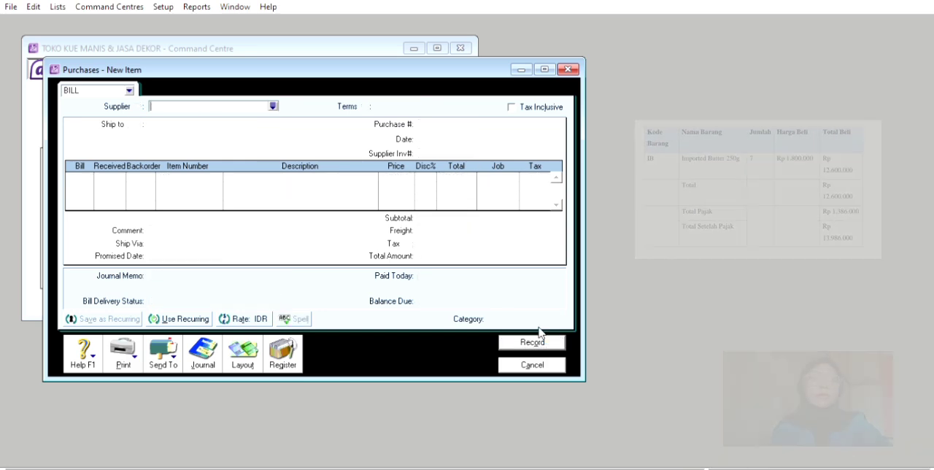
key(Escape)
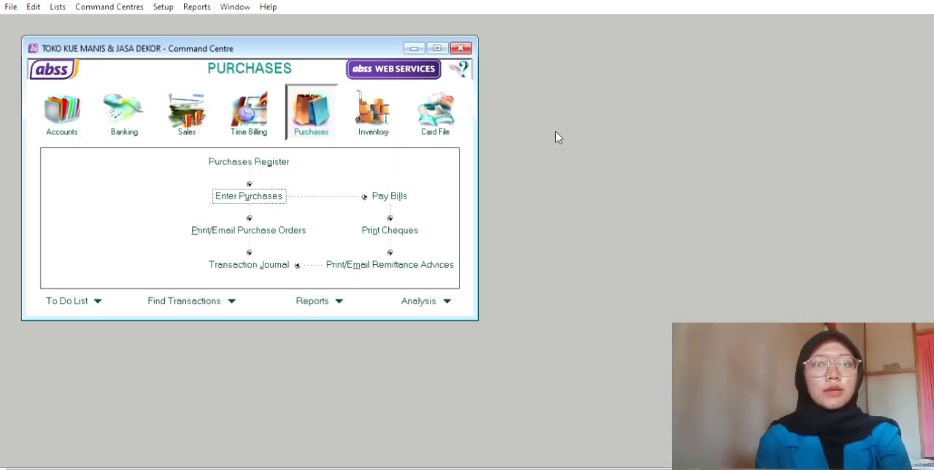
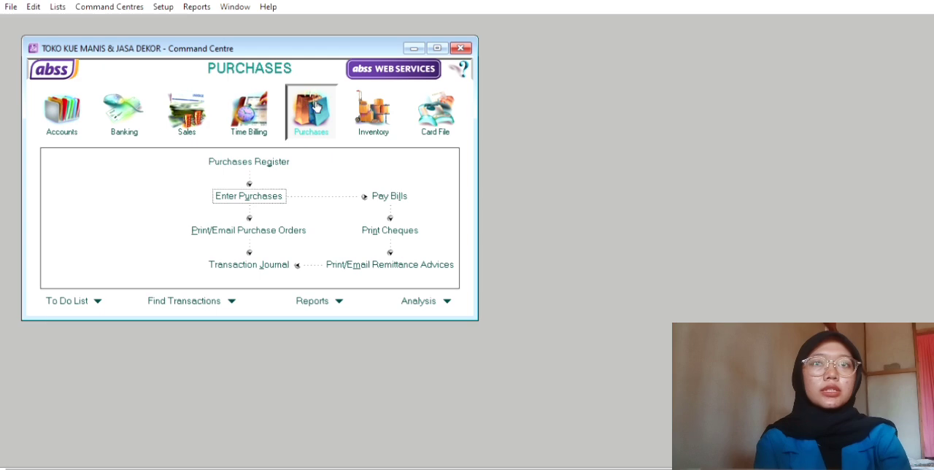
Start a new purchase bill for supplier Global Choco and set its payment terms to 2% 10 Net 30
click(267, 192)
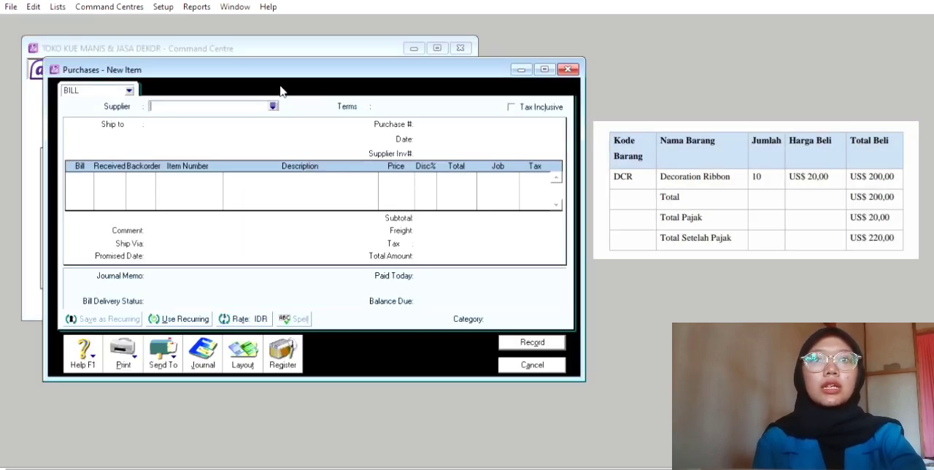
click(274, 105)
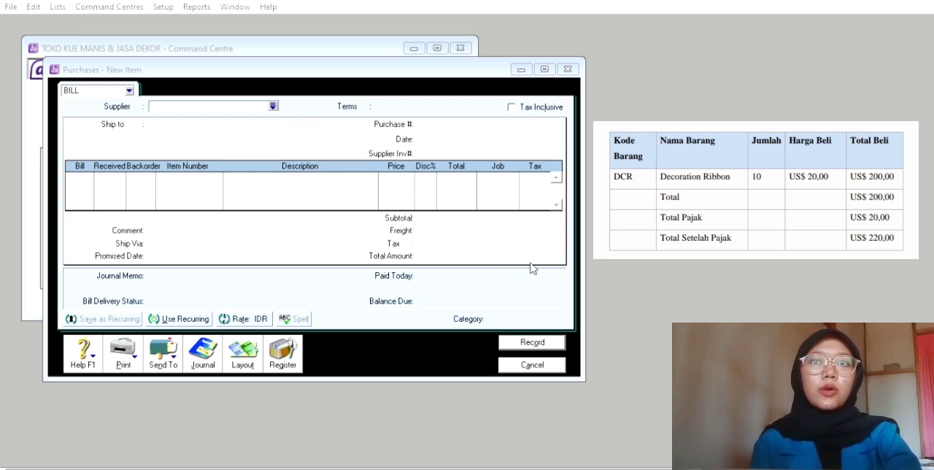
click(555, 308)
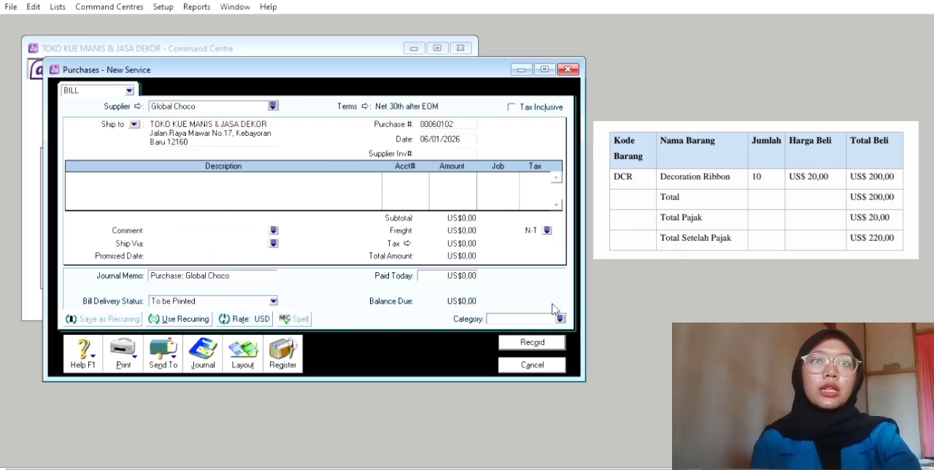
click(364, 101)
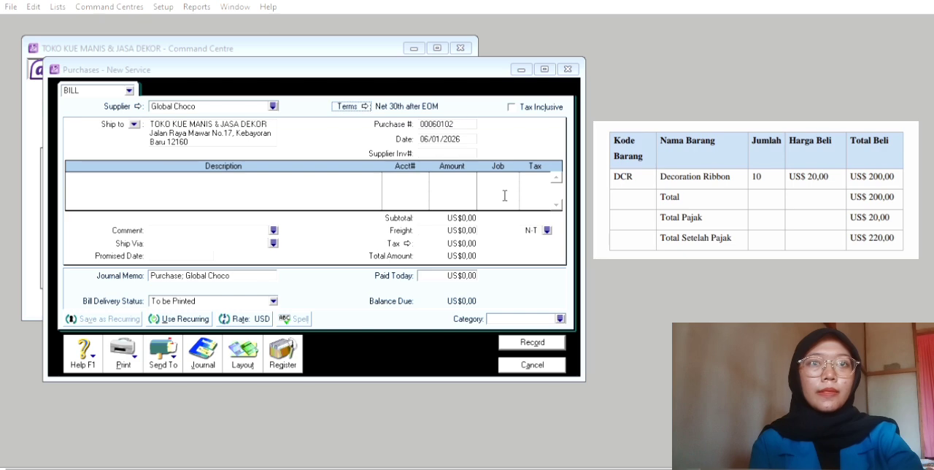
click(621, 323)
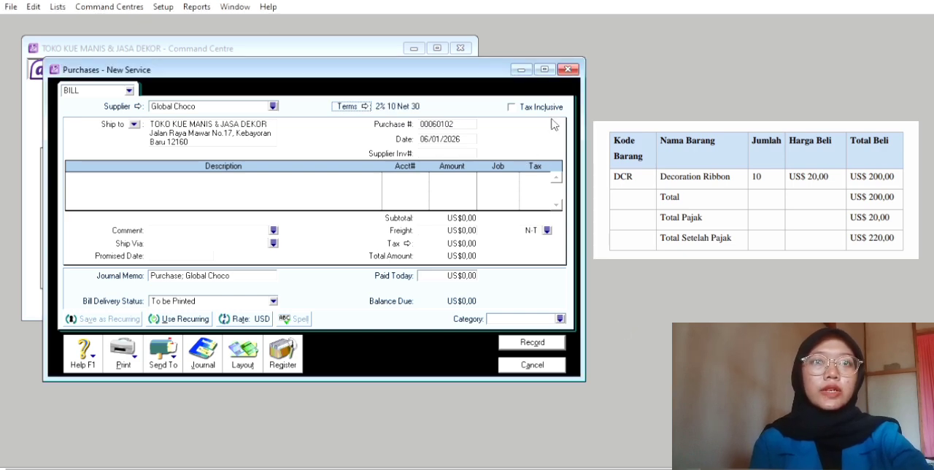
Set the purchase number of the Global Choco bill to FB170102
click(453, 120)
key(BackSpace)
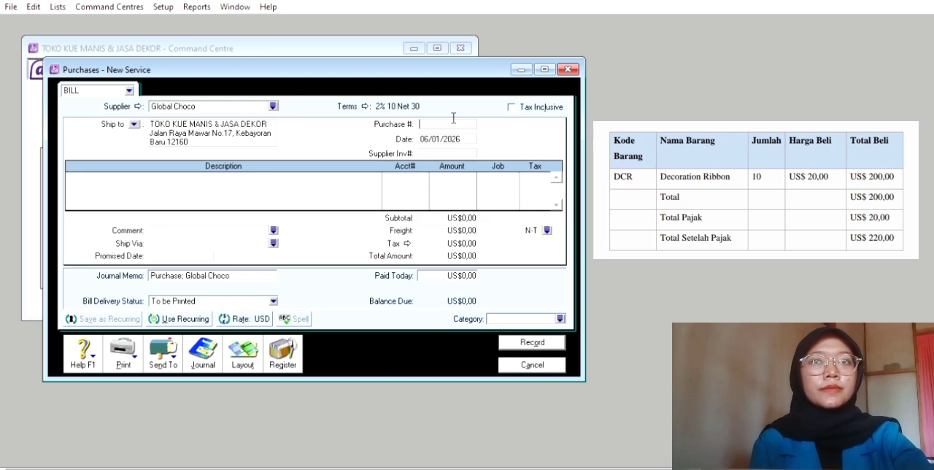
text(FB)
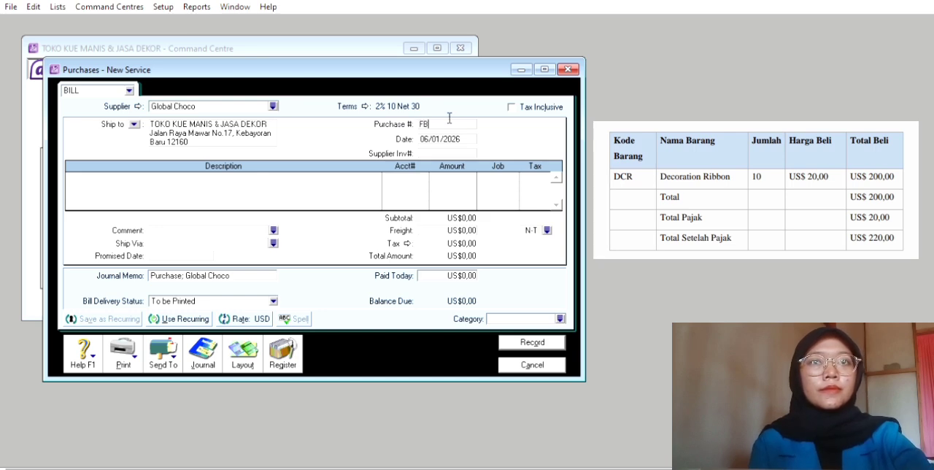
text(17)
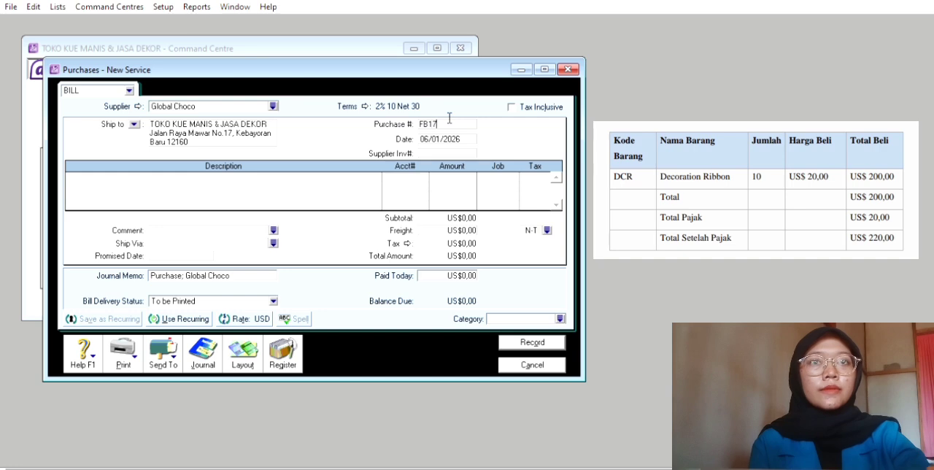
text(01)
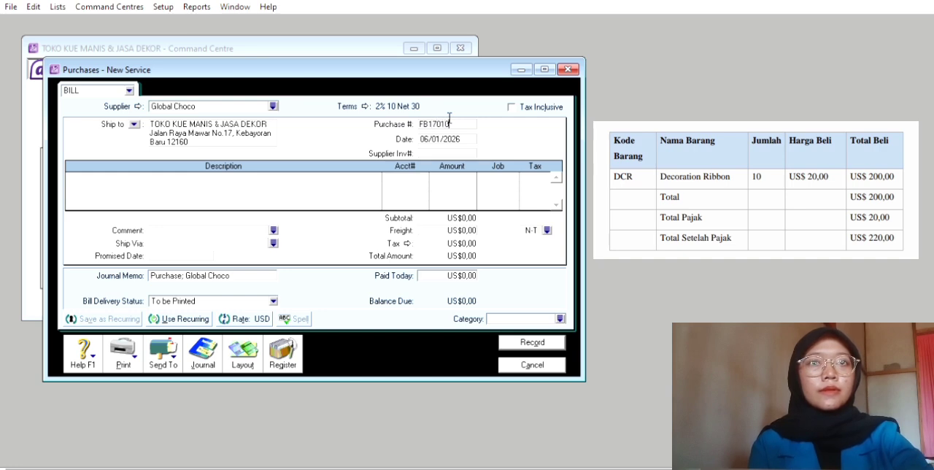
text(02)
key(Tab)
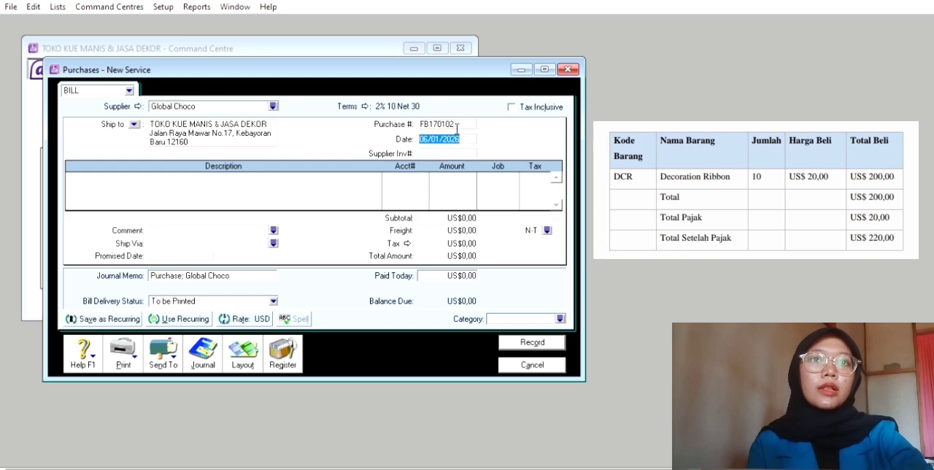
Try to set the date of the Global Choco bill to 17/01/2026
key(BackSpace)
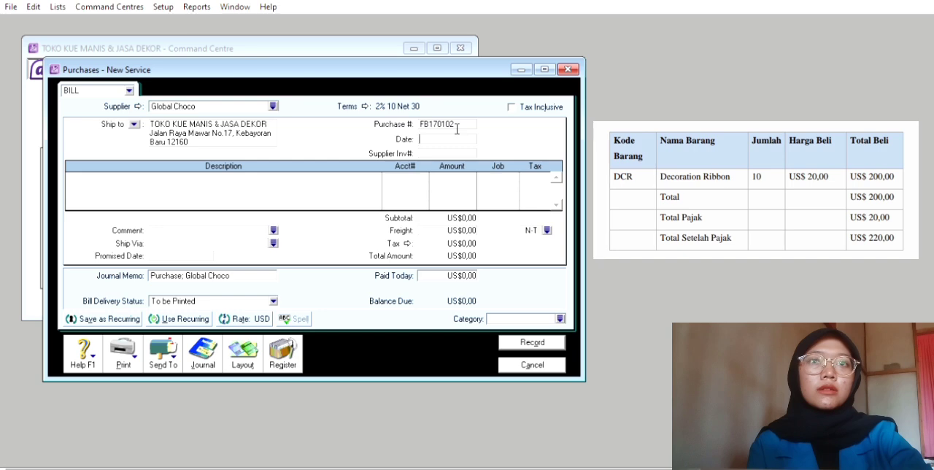
text(1)
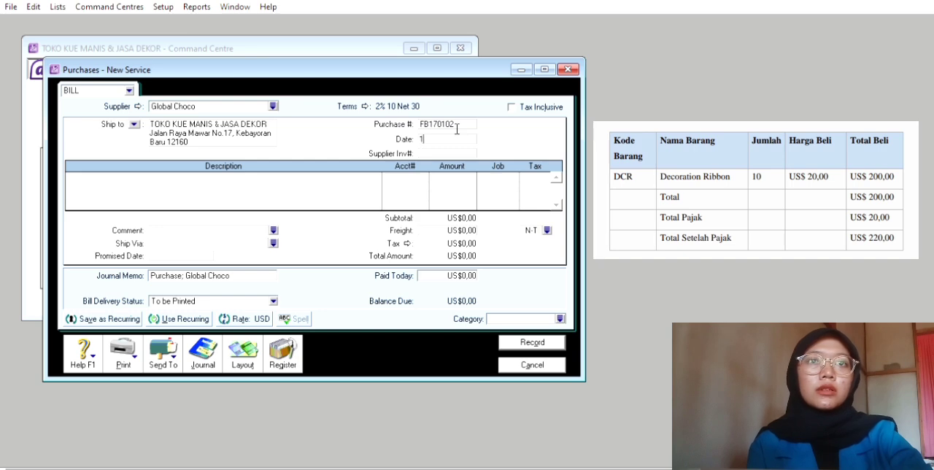
text(7/01)
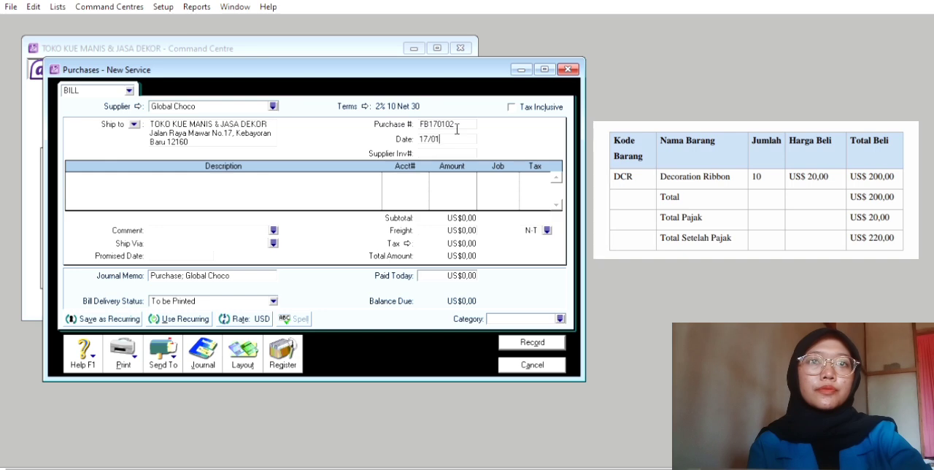
text(2)
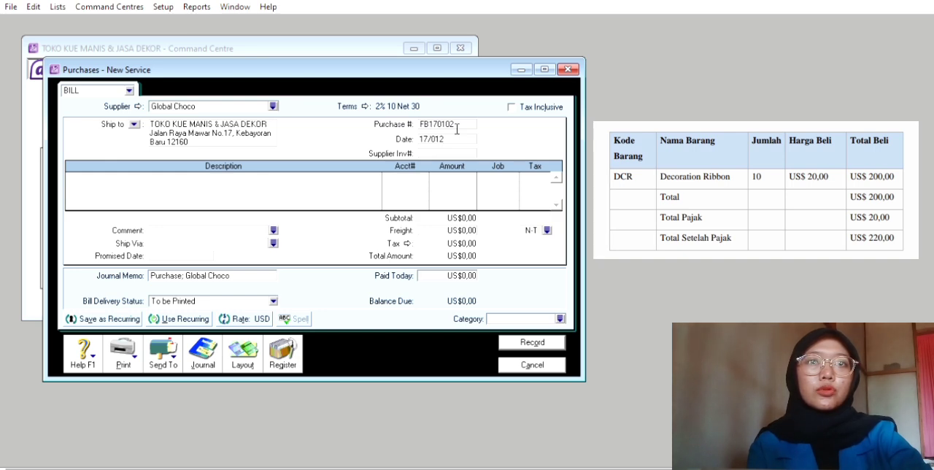
key(BackSpace)
text(/)
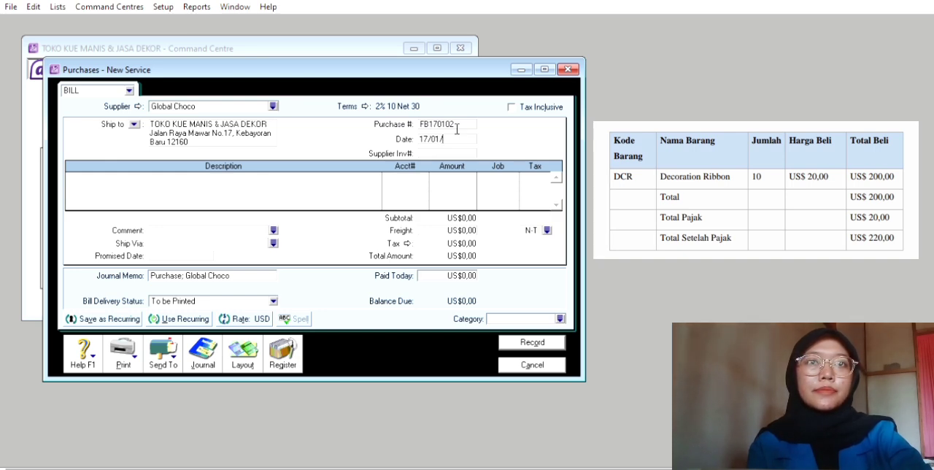
text(2026)
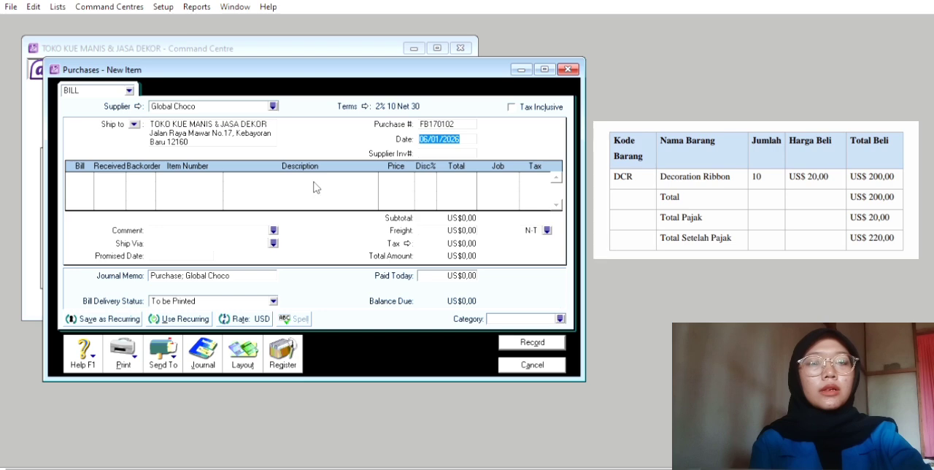
Add an item line to the bill for 10 units of item DCR, Decoration Ribbon
click(93, 172)
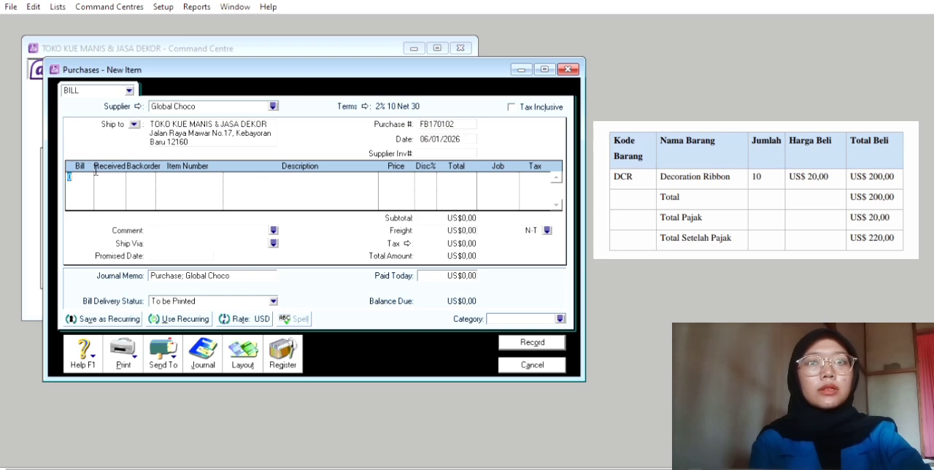
text(10)
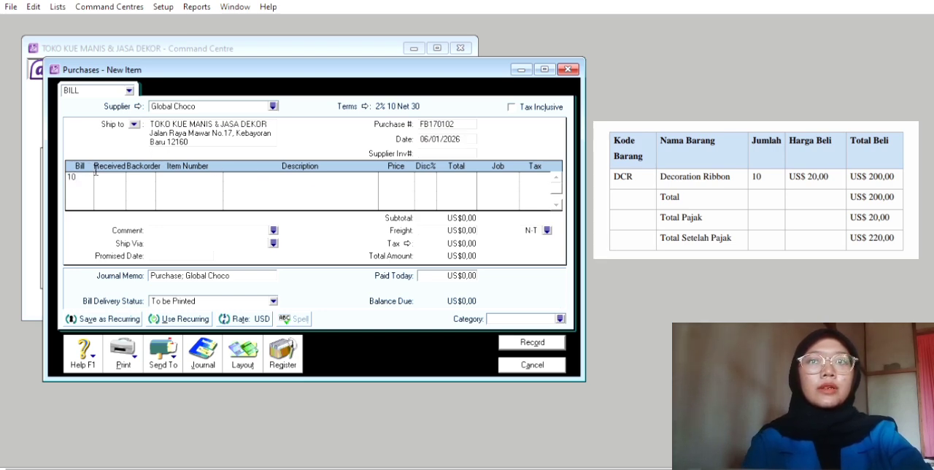
key(Tab)
key(Tab)
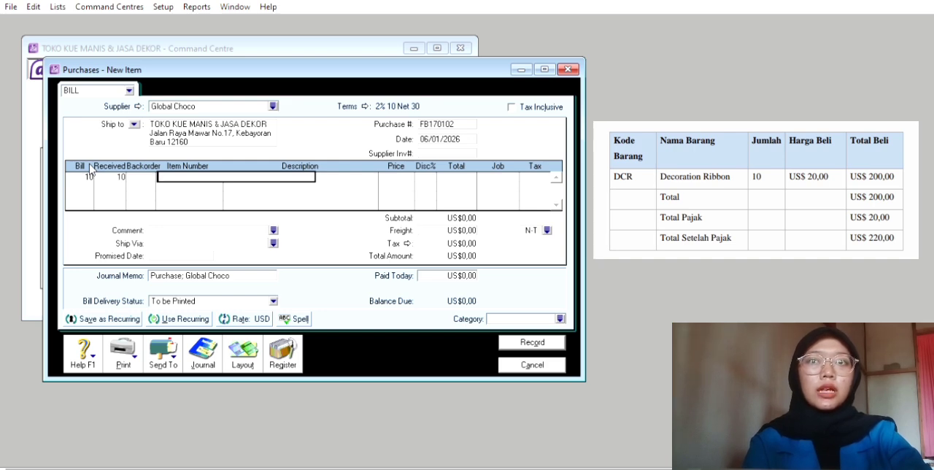
text(DC)
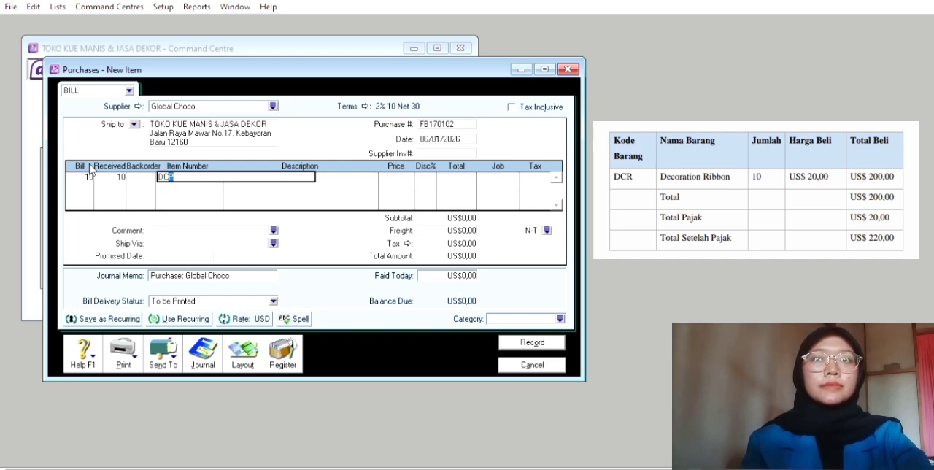
text(R)
key(Tab)
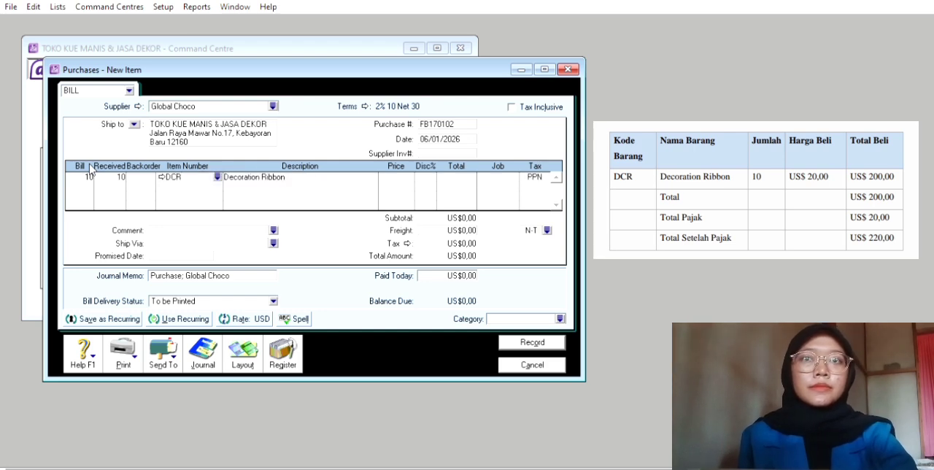
Set the unit price of the Decoration Ribbon line to US$20,00 and assign job P to it
key(Tab)
key(Tab)
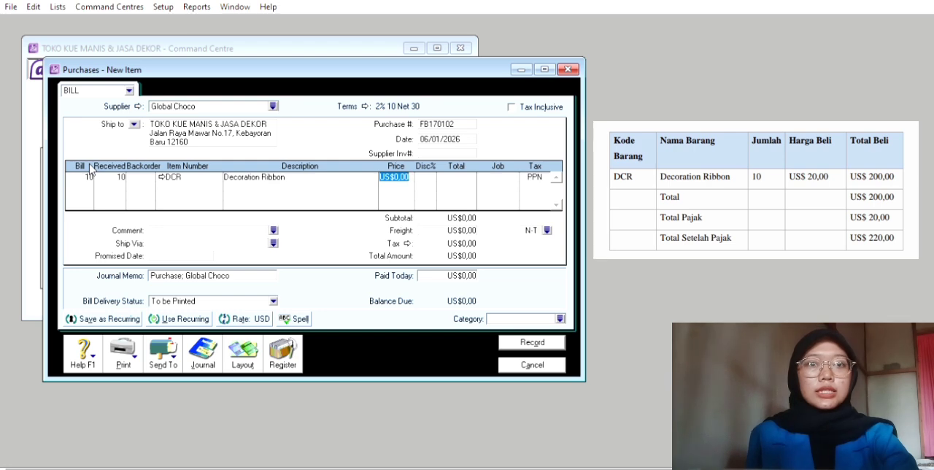
text(20)
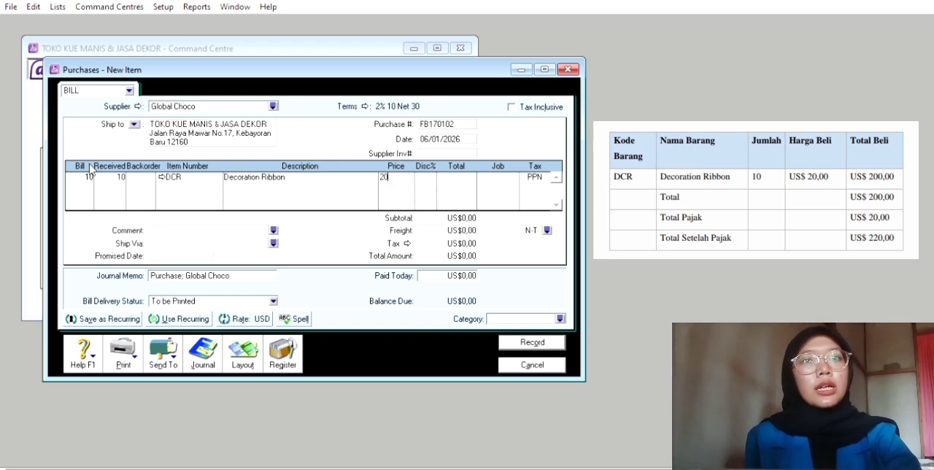
key(Tab)
key(Tab)
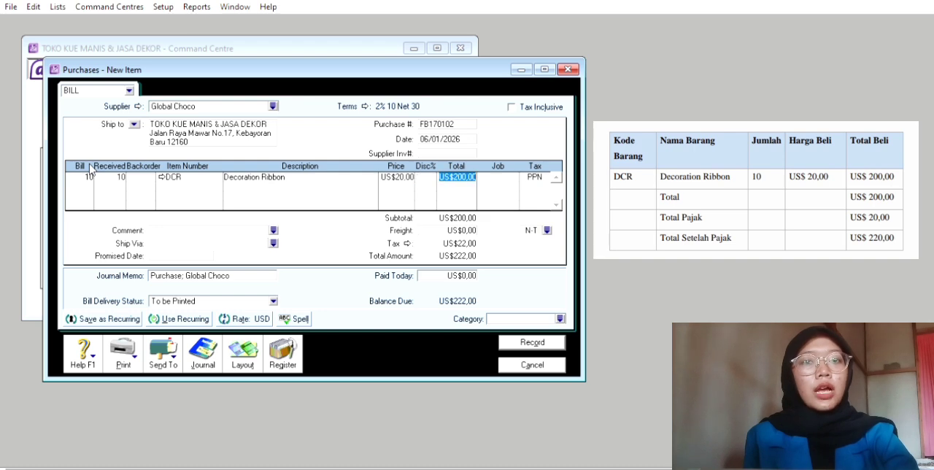
key(Tab)
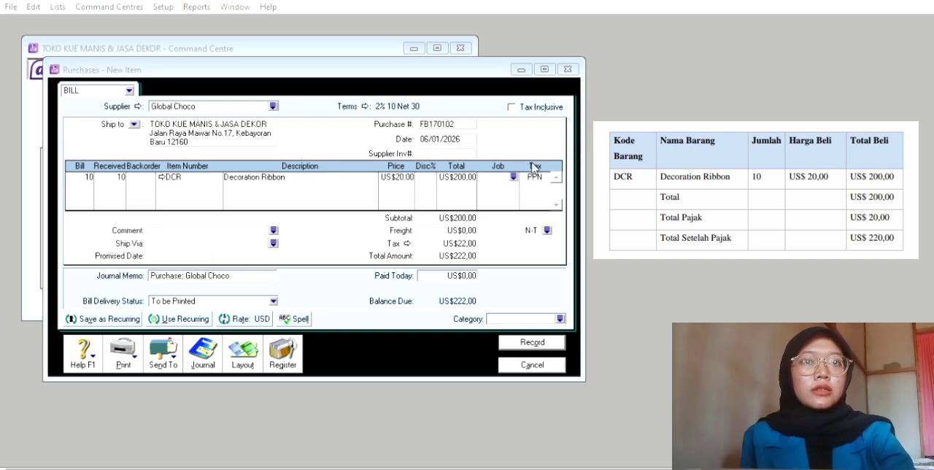
click(585, 315)
text(P)
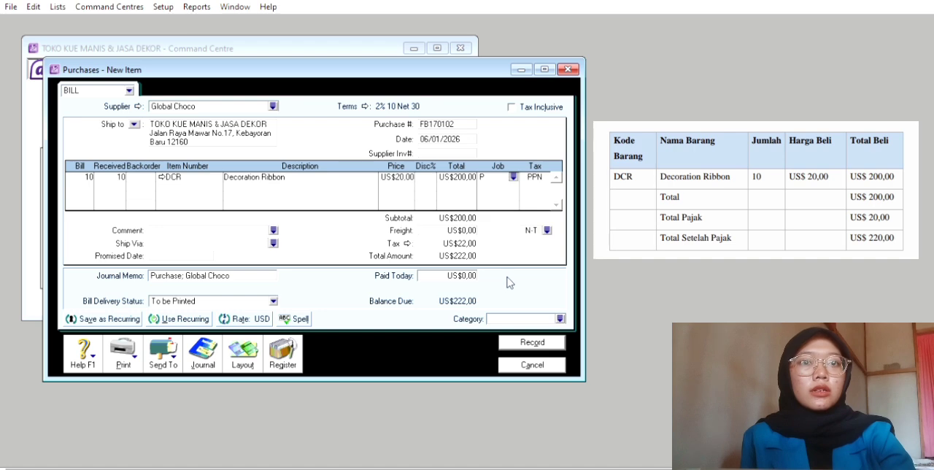
Change the date of the Global Choco bill to 17/01/2026
click(435, 134)
click(435, 134)
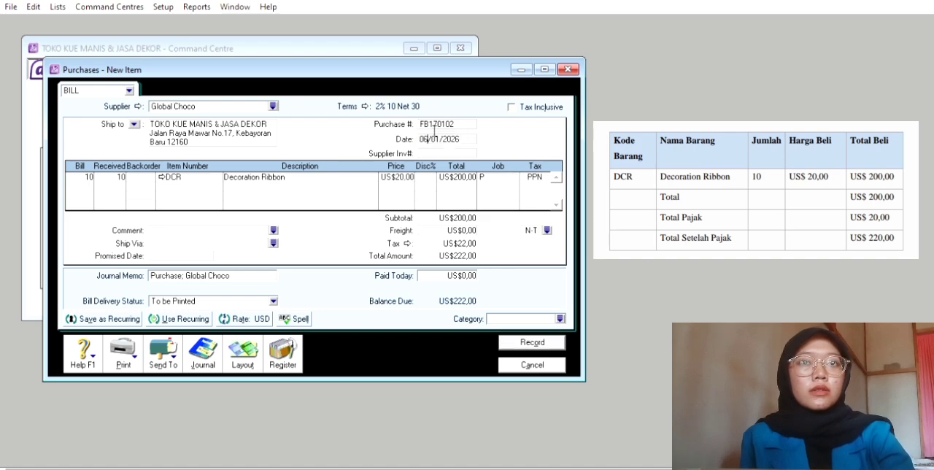
key(BackSpace)
key(BackSpace)
text(17)
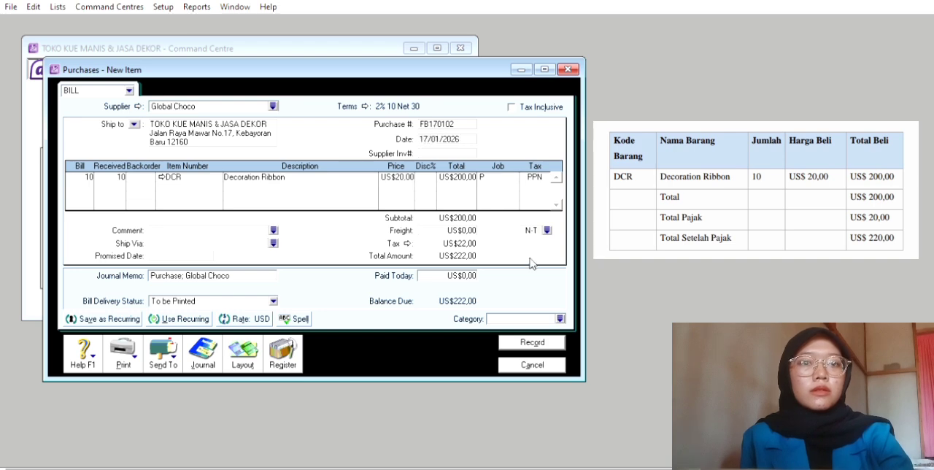
Assign category O to the Global Choco bill, then record it and close the purchase entry window
click(559, 317)
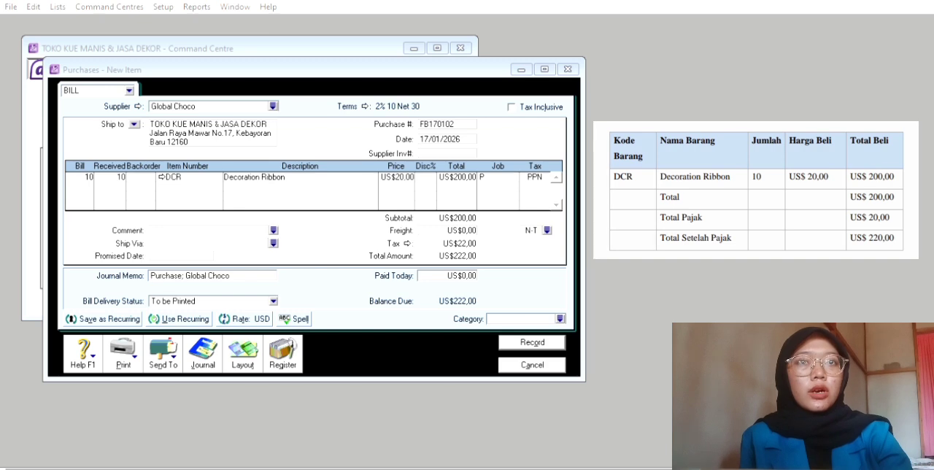
click(617, 318)
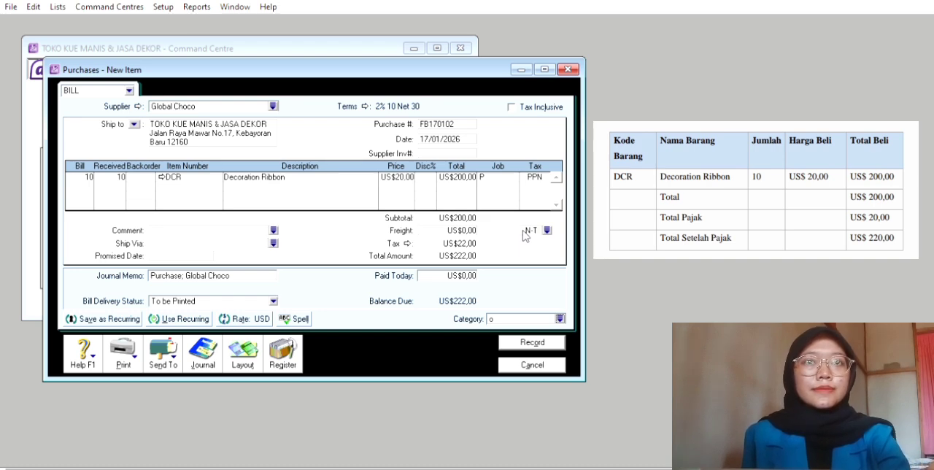
click(543, 342)
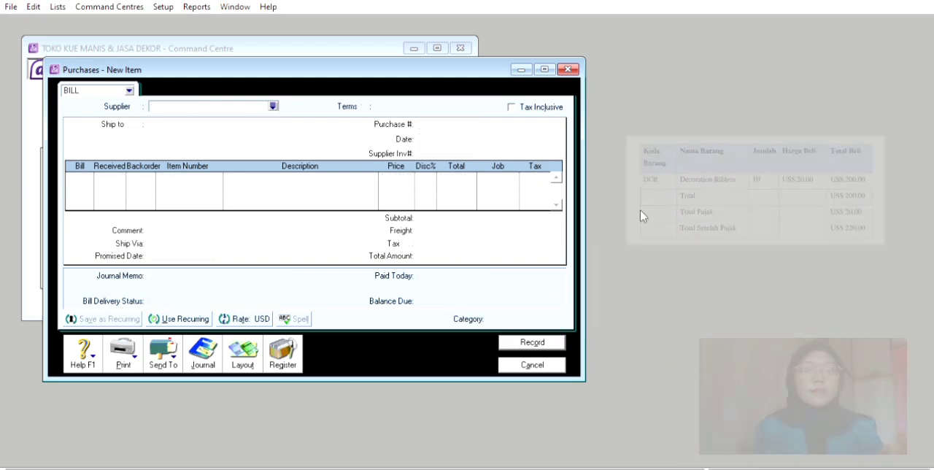
key(Escape)
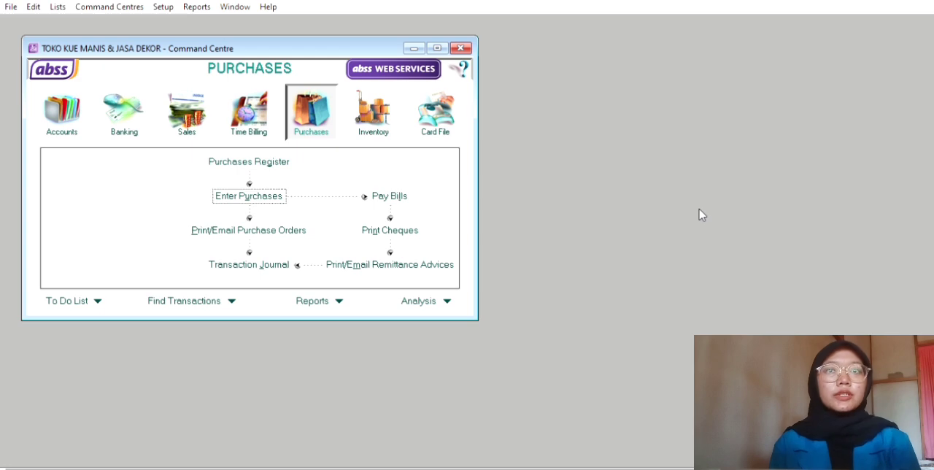
Start a new purchase bill for PT. Butter Nusantara with C.O.D. terms and tax-inclusive prices
click(282, 194)
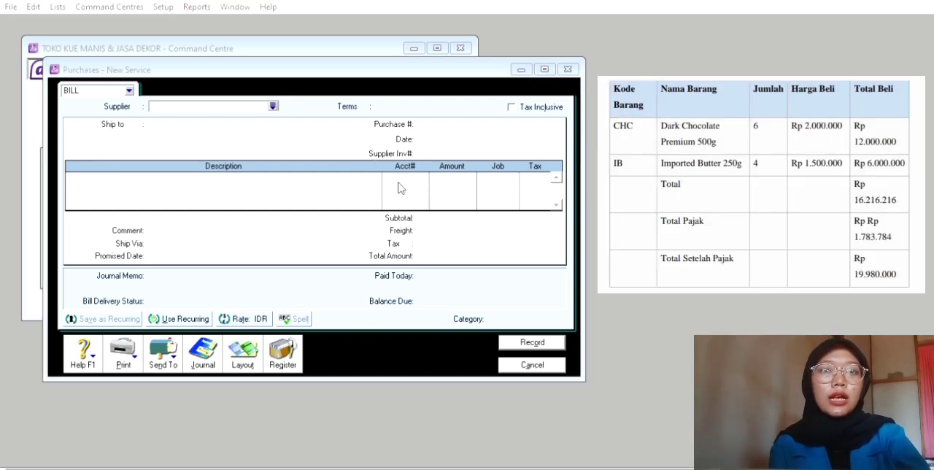
click(561, 321)
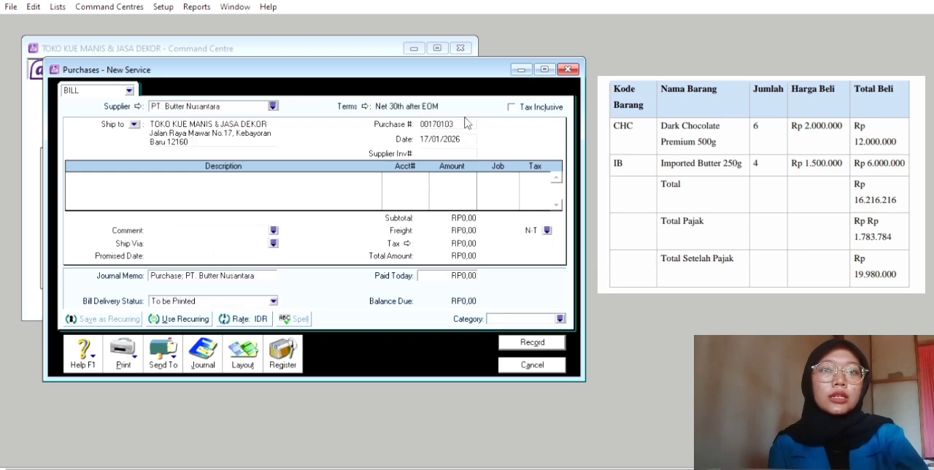
click(362, 101)
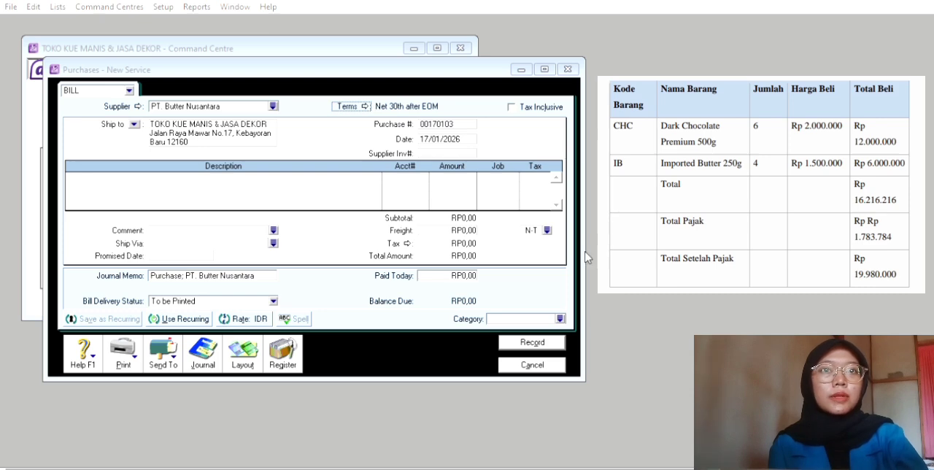
click(605, 320)
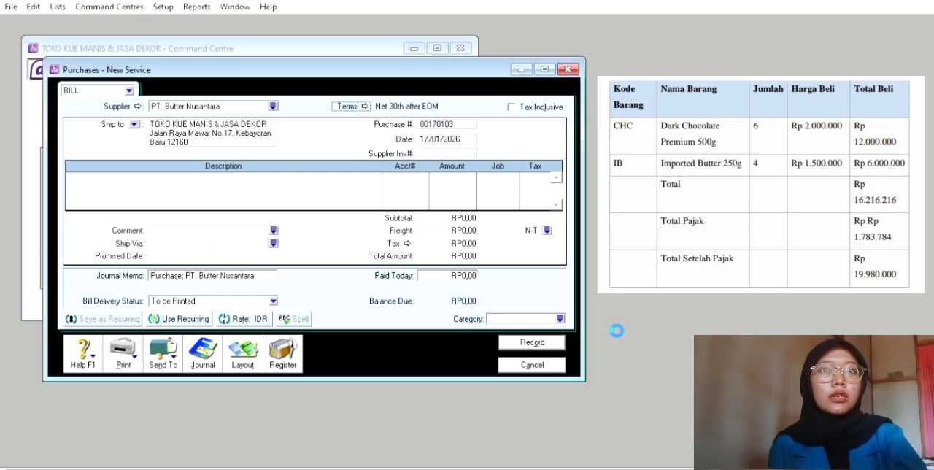
click(512, 97)
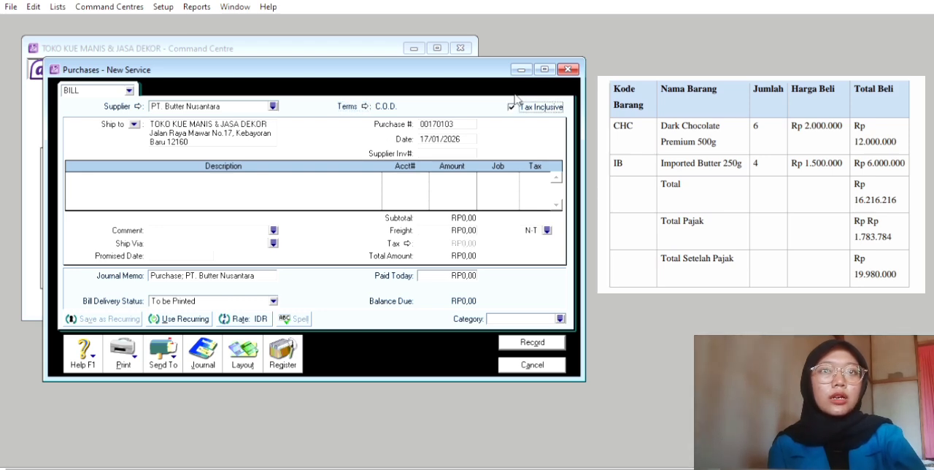
Set the purchase number of the PT. Butter Nusantara bill to FB140101
click(445, 123)
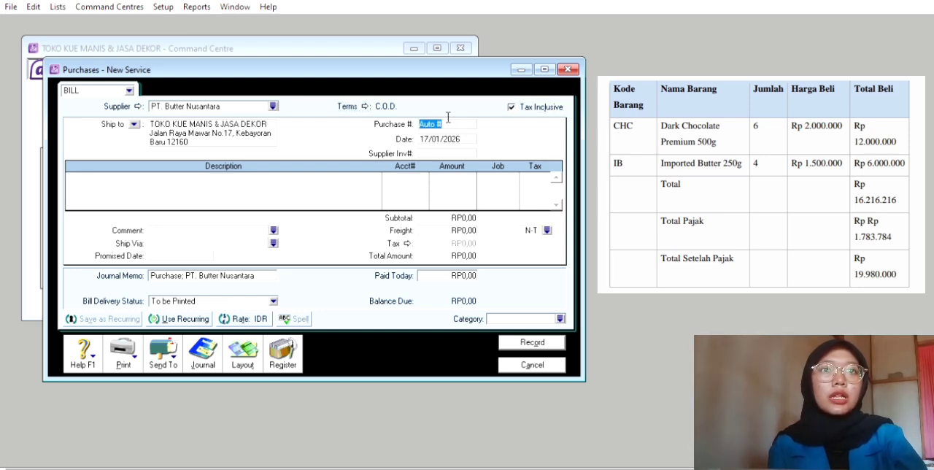
key(BackSpace)
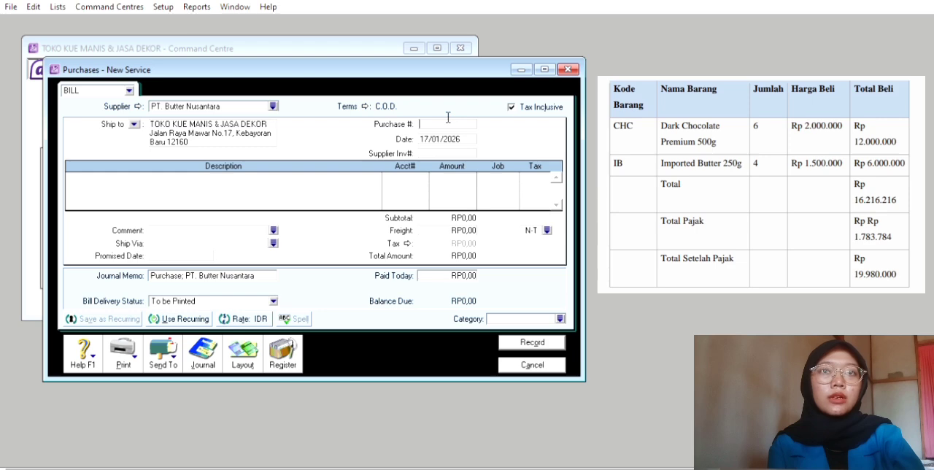
text(FB)
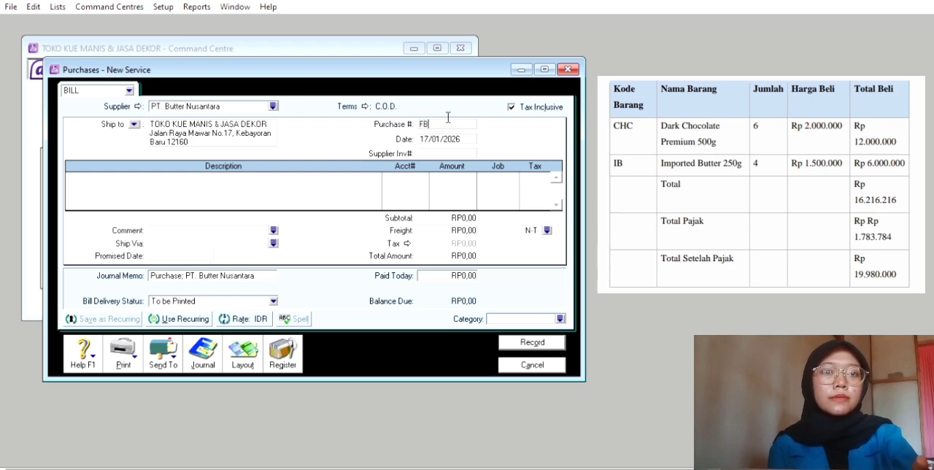
text(140)
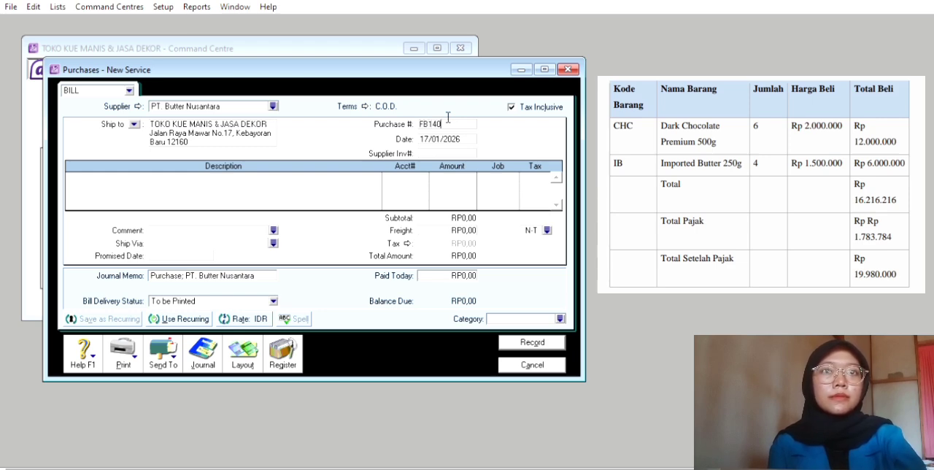
text(101)
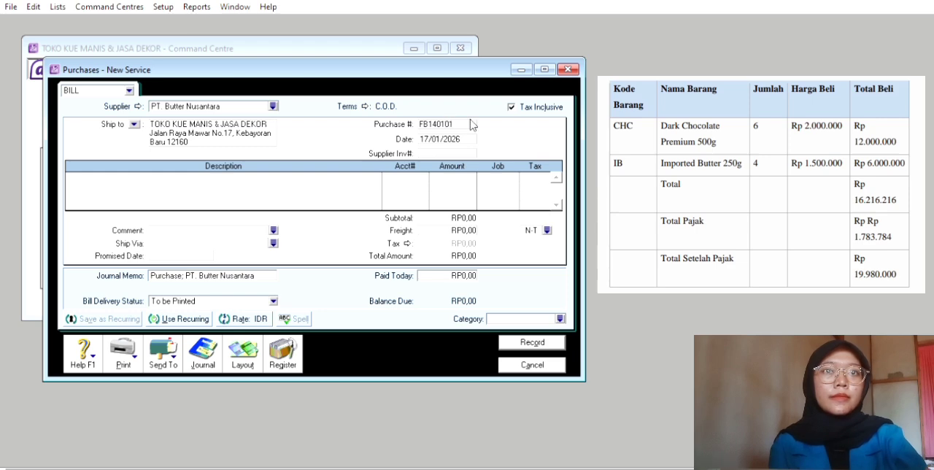
key(Tab)
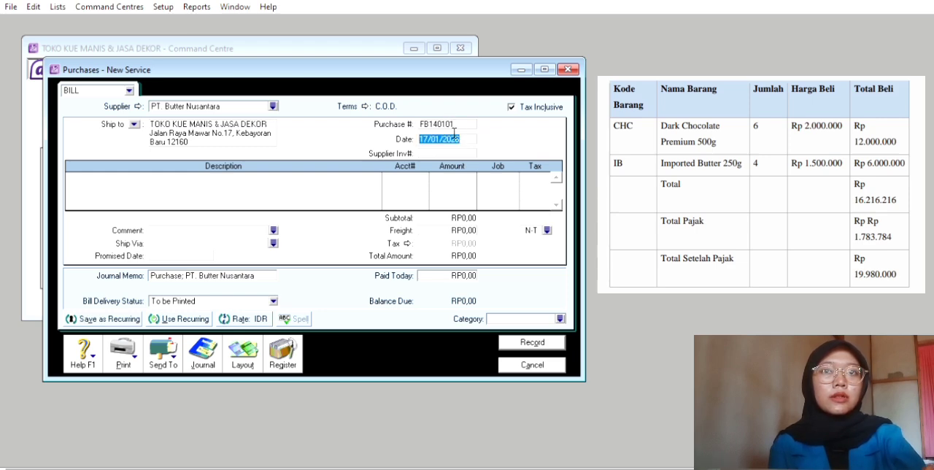
Try to change the date of the PT. Butter Nusantara bill to 14/01/2026
click(432, 136)
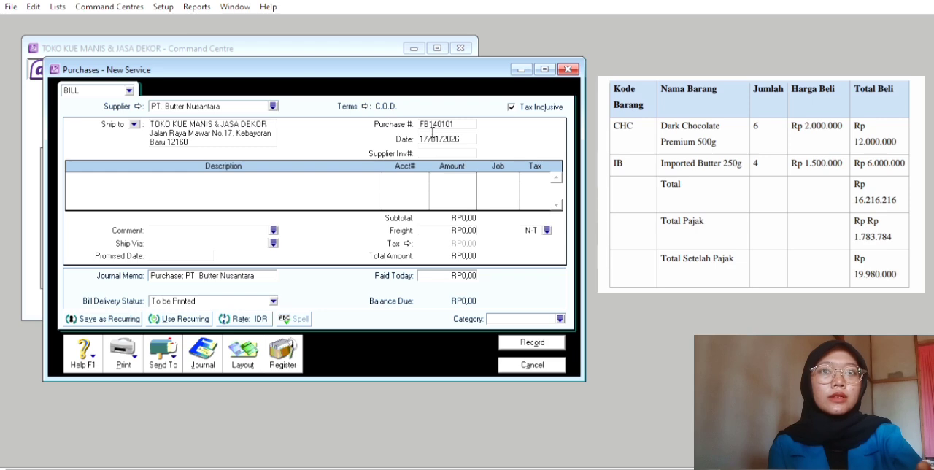
key(BackSpace)
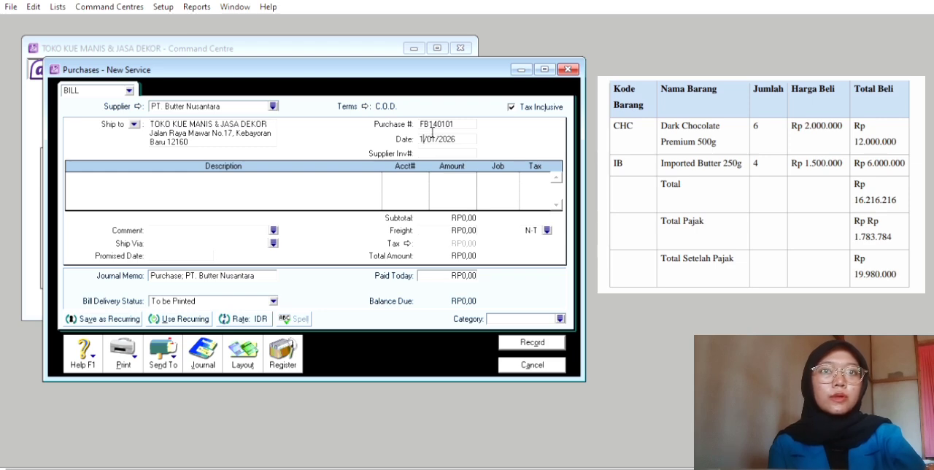
text(4)
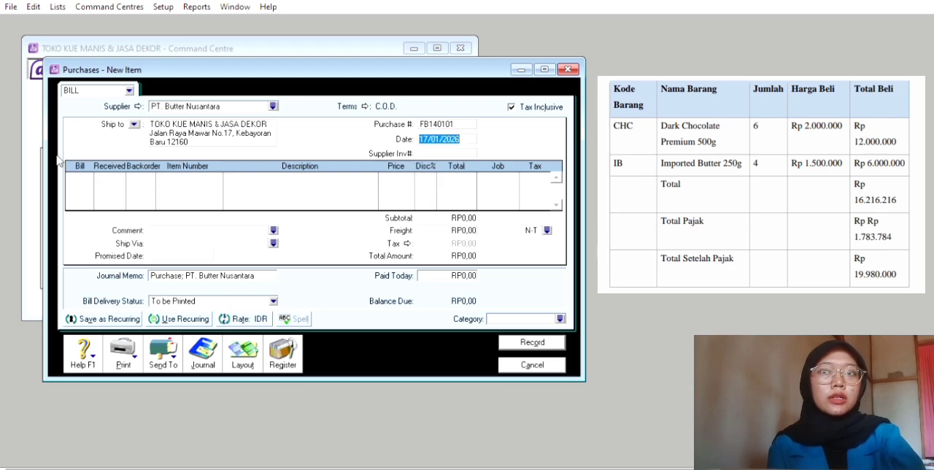
Switch the bill to the item layout and add a line for 6 units of item DCP, Dark Choclate Premium 500g
click(88, 172)
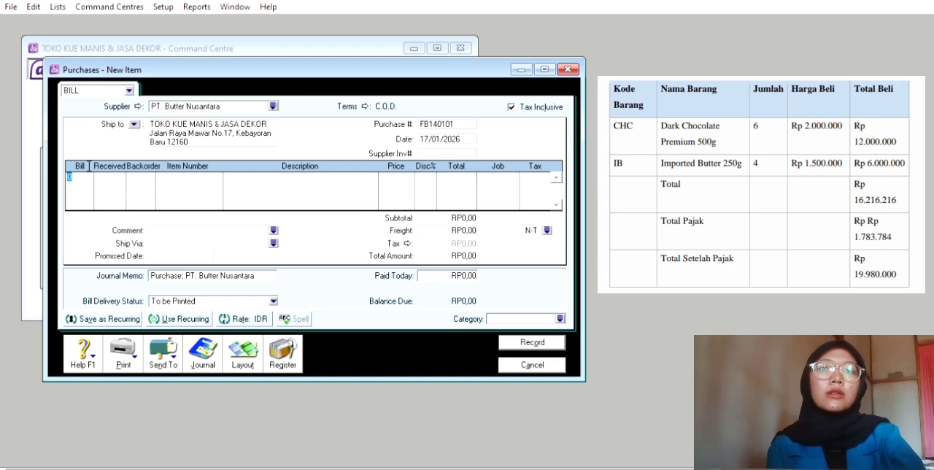
text(6)
key(Tab)
key(Tab)
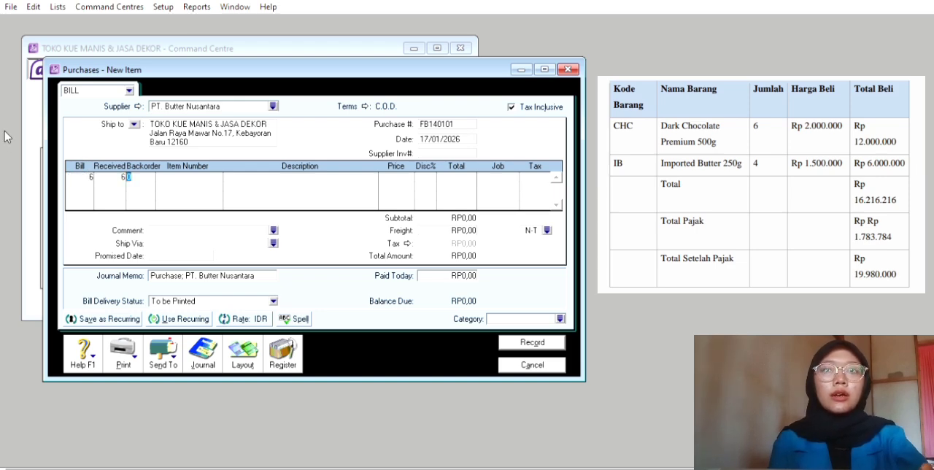
key(Tab)
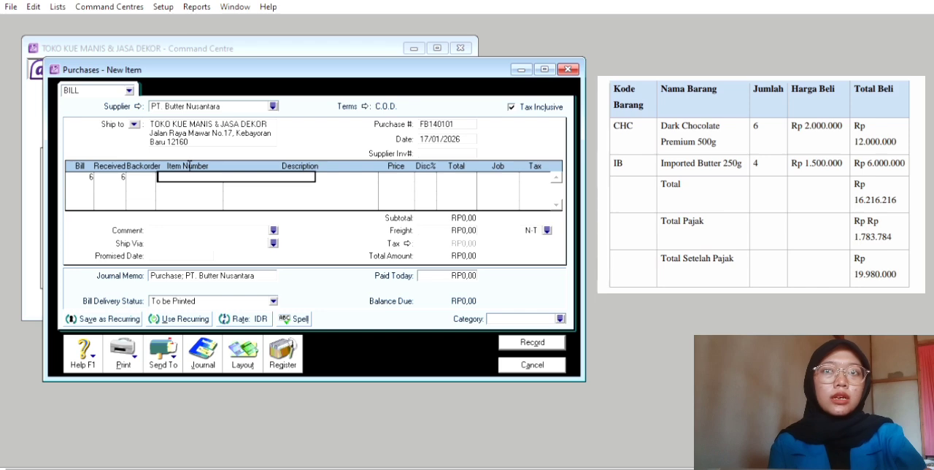
text(DCH)
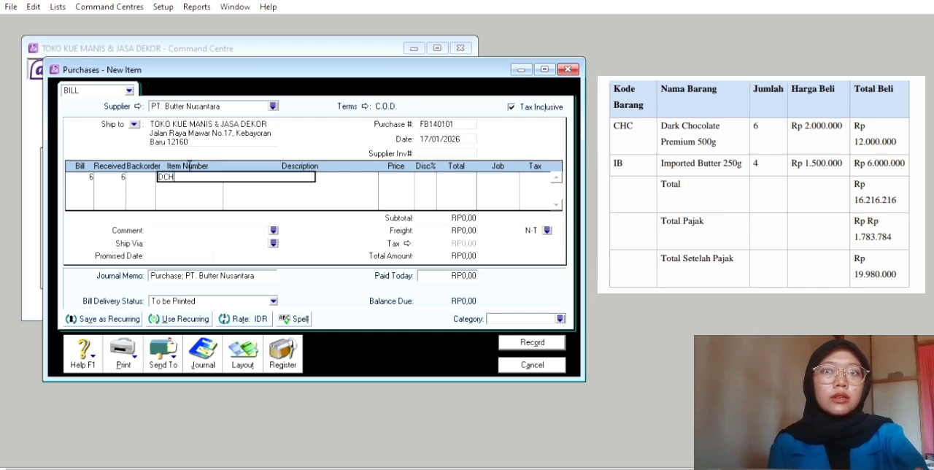
key(Tab)
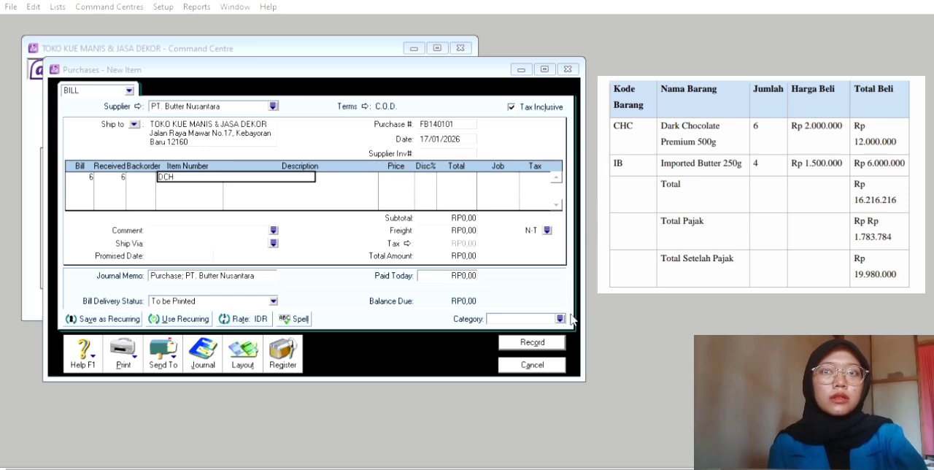
key(Tab)
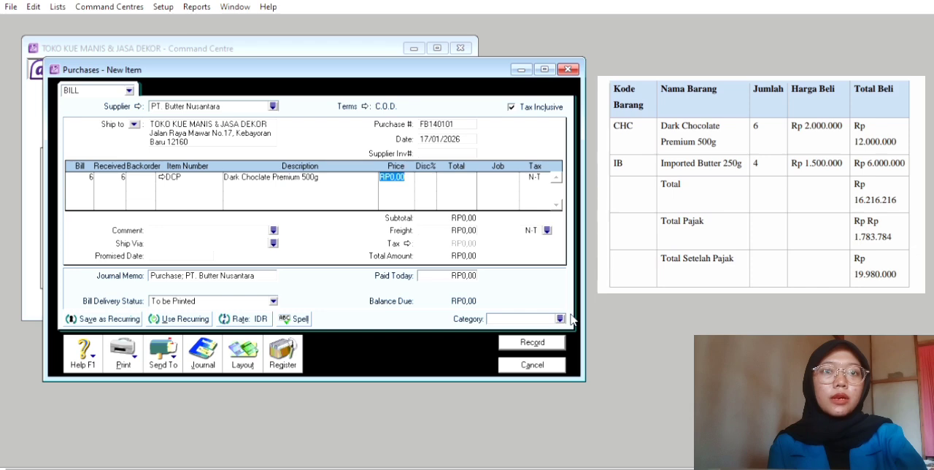
Set the unit price of the Dark Choclate Premium line to RP2.000.000
key(Tab)
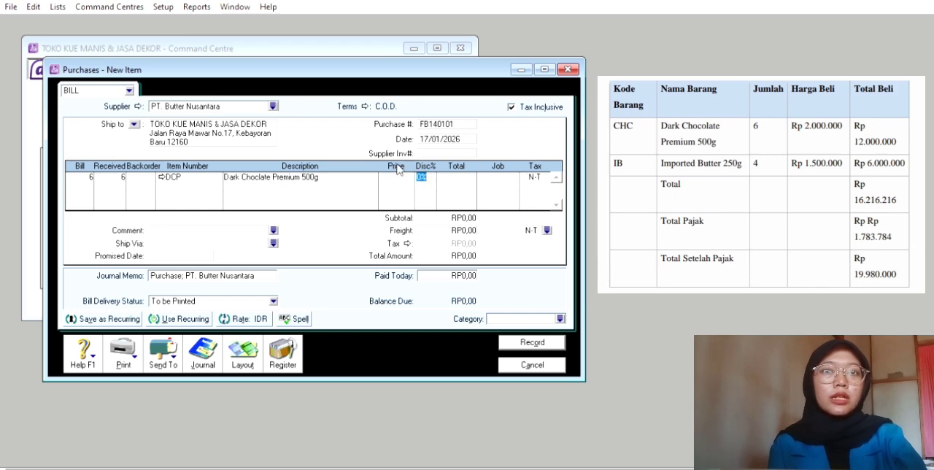
click(402, 173)
text(2)
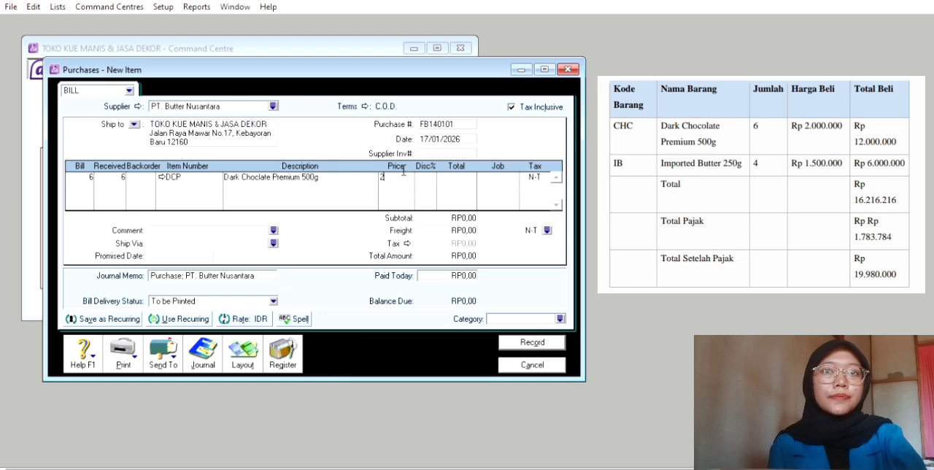
text(000000)
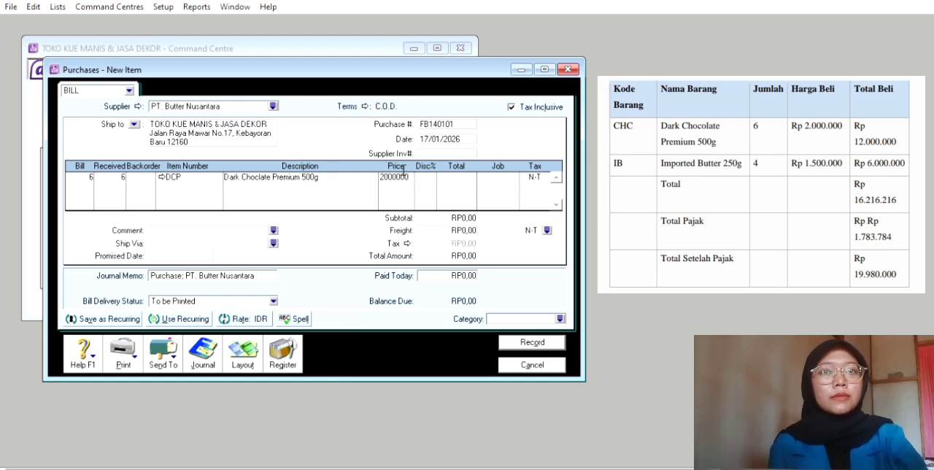
key(Tab)
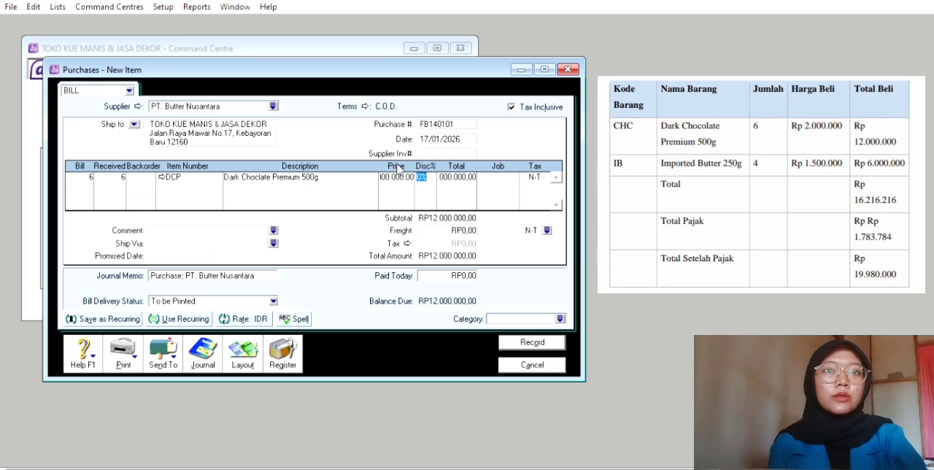
Assign job P and tax code PPN to the Dark Choclate Premium line
key(Tab)
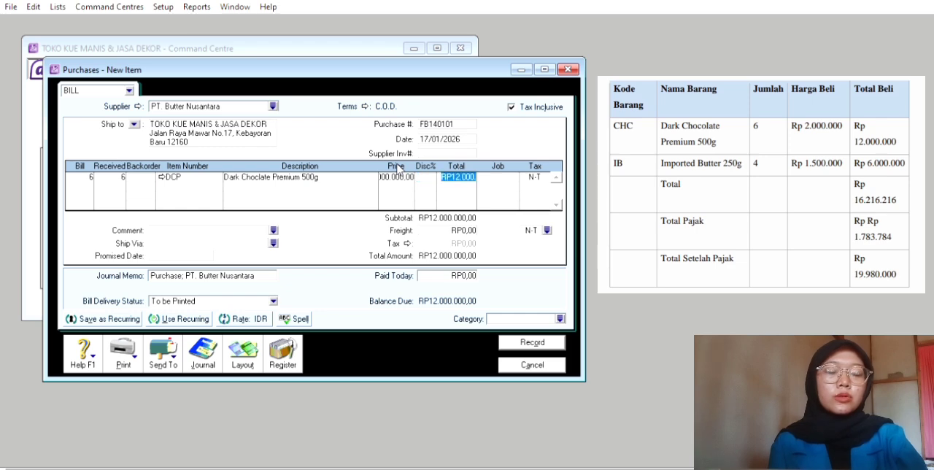
key(Tab)
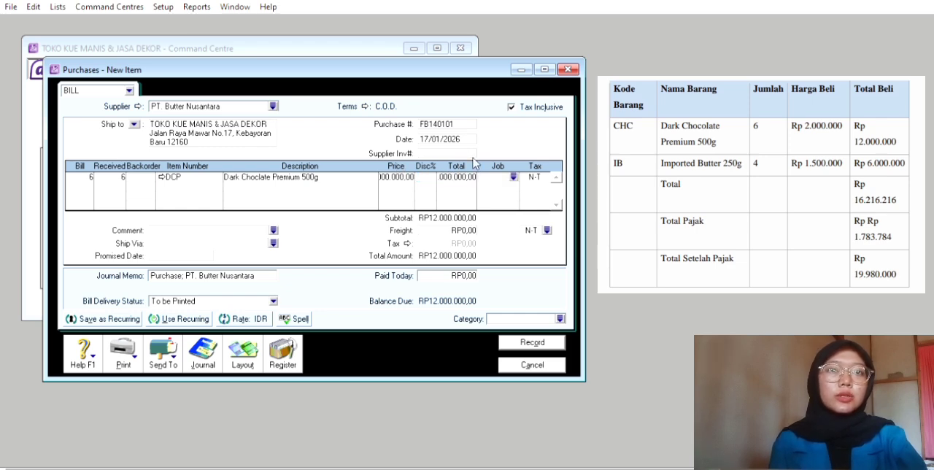
click(513, 176)
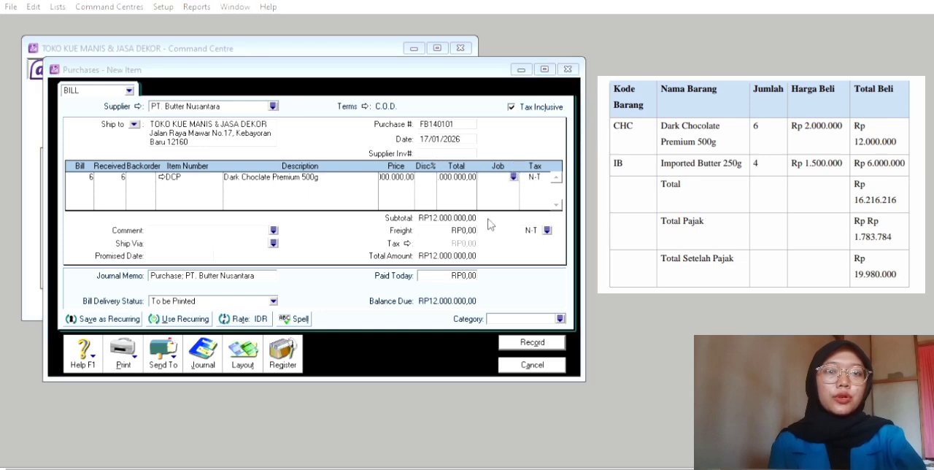
click(565, 307)
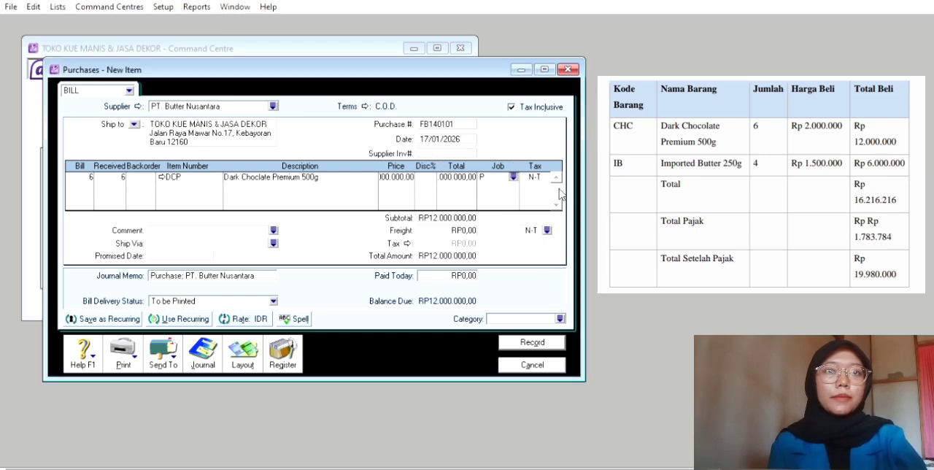
click(543, 173)
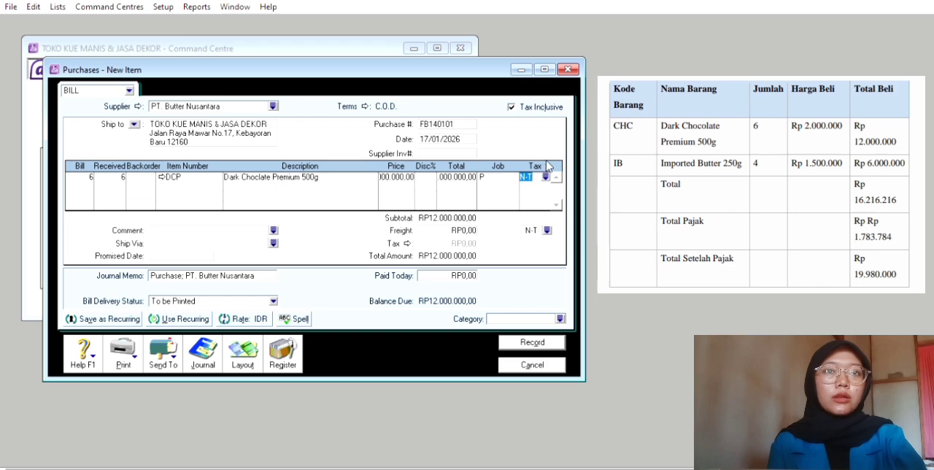
click(545, 177)
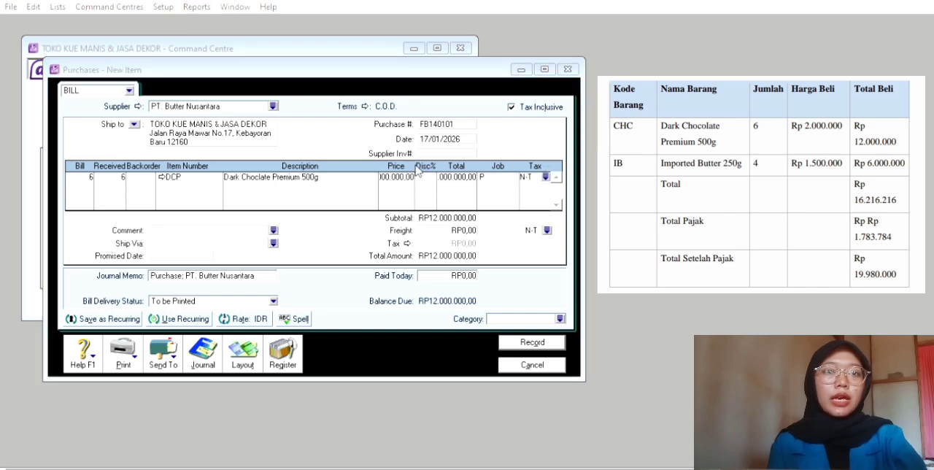
click(586, 312)
key(Tab)
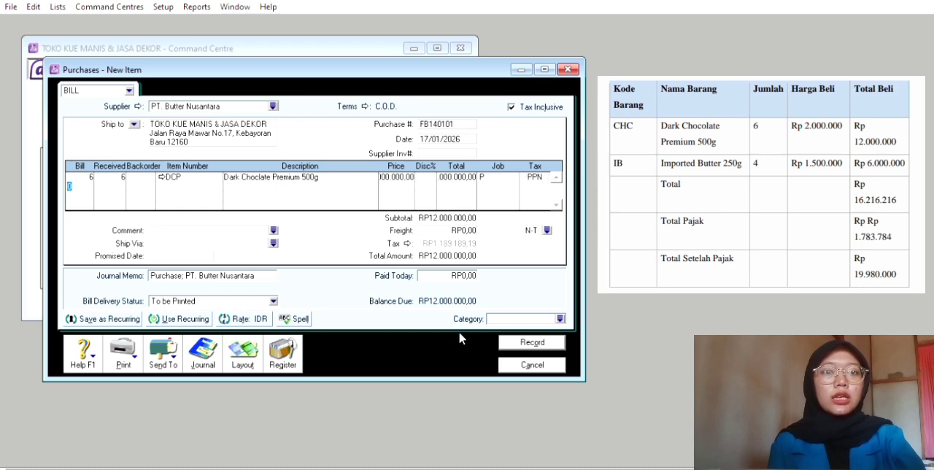
Add a second item line to the bill for 4 units of item IB, Import Butter 250g
text(4)
key(Tab)
key(Tab)
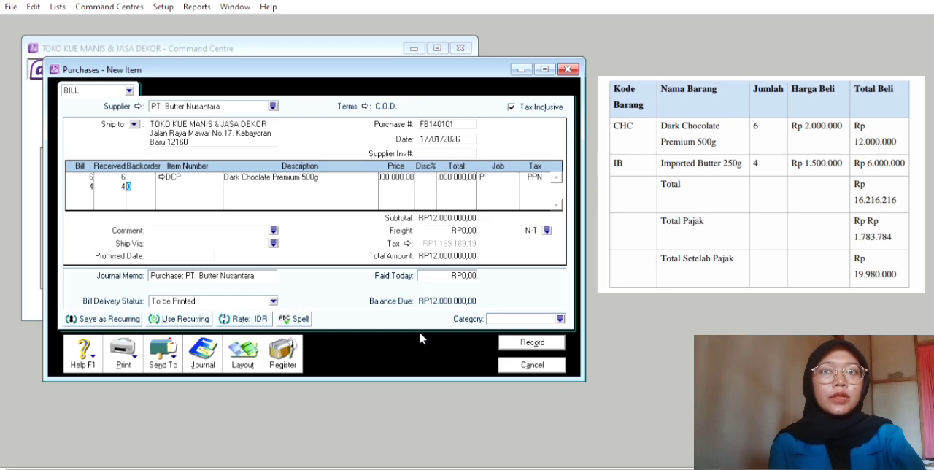
key(Tab)
text(IB)
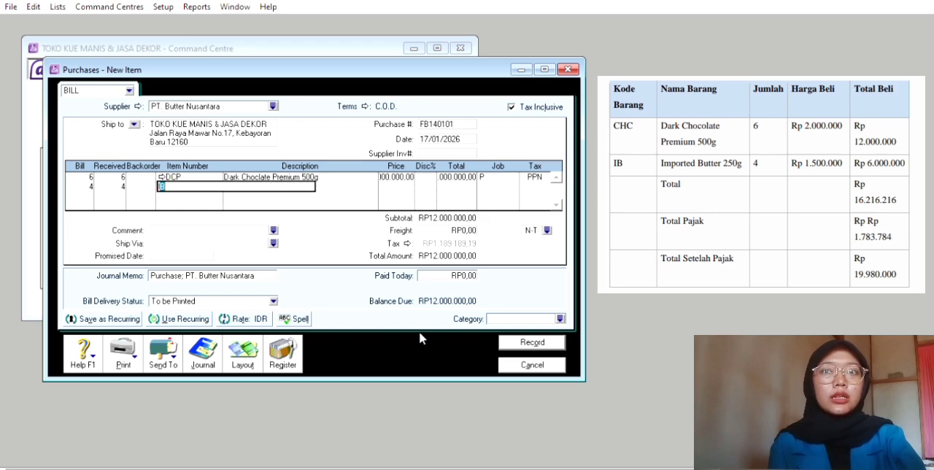
key(Tab)
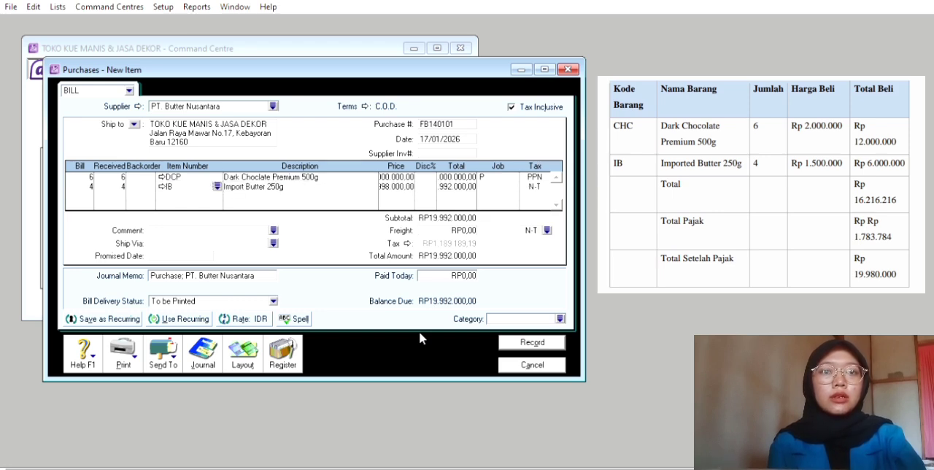
key(Tab)
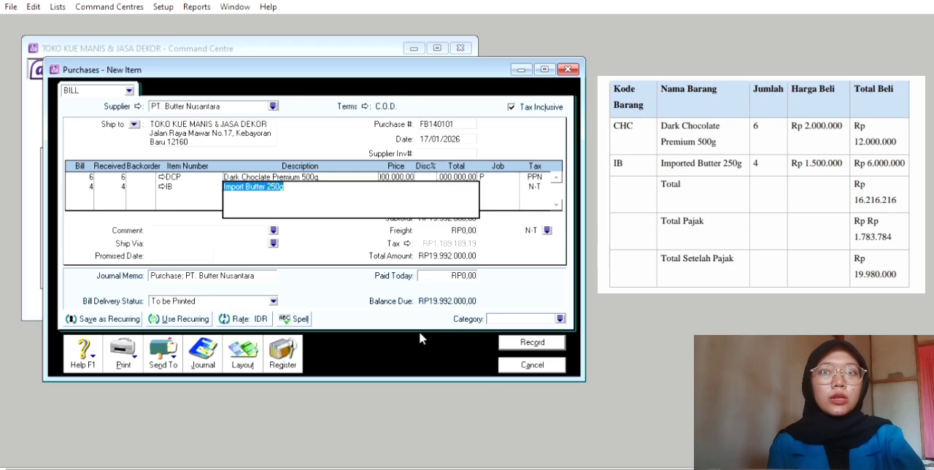
Set the unit price of the Import Butter 250g line to RP1.500.000
key(Tab)
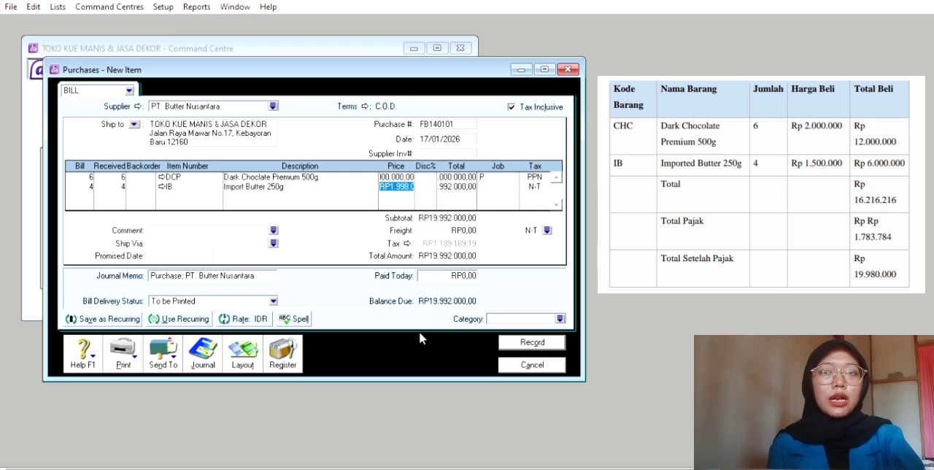
text(15)
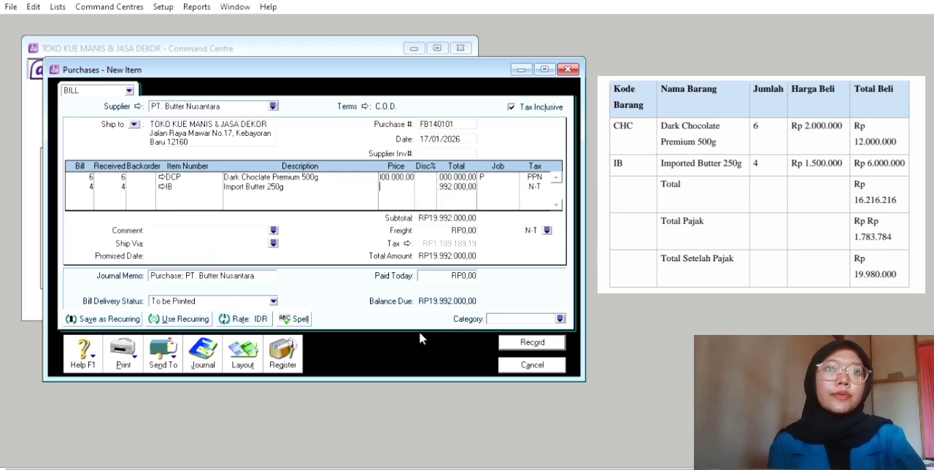
text(00)
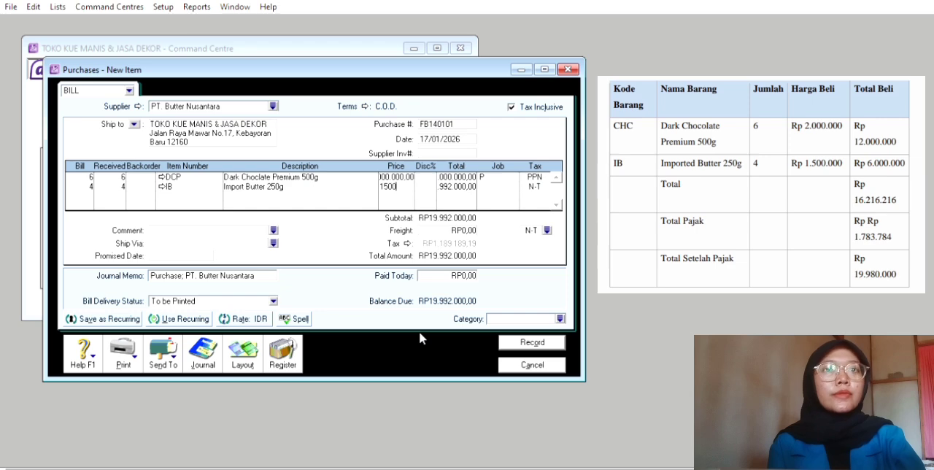
text(000)
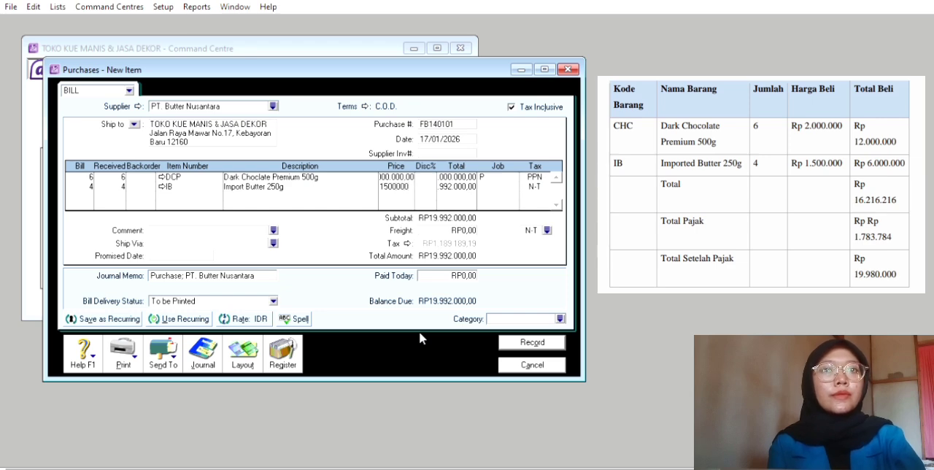
key(Tab)
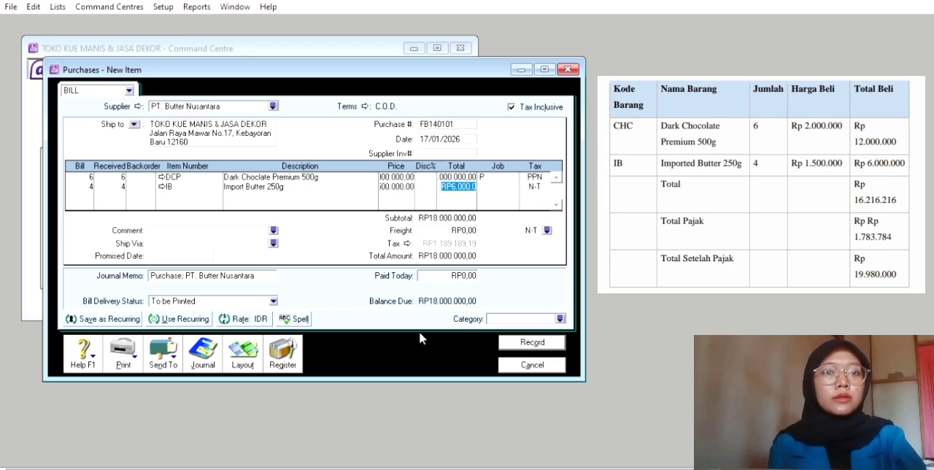
Assign job P and tax code PPN to the Import Butter 250g line
key(Tab)
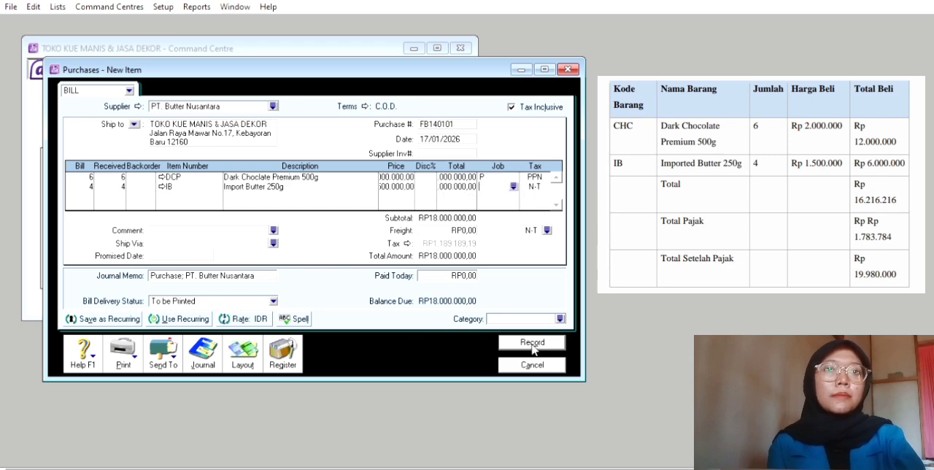
click(513, 186)
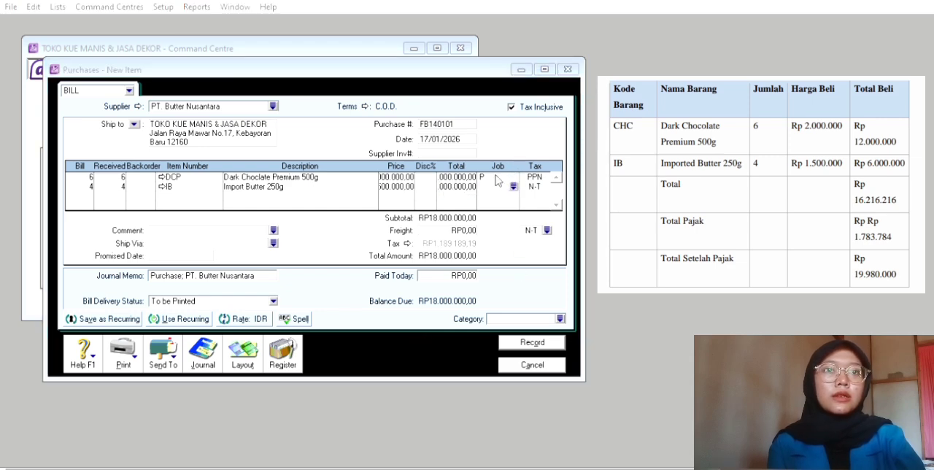
click(565, 313)
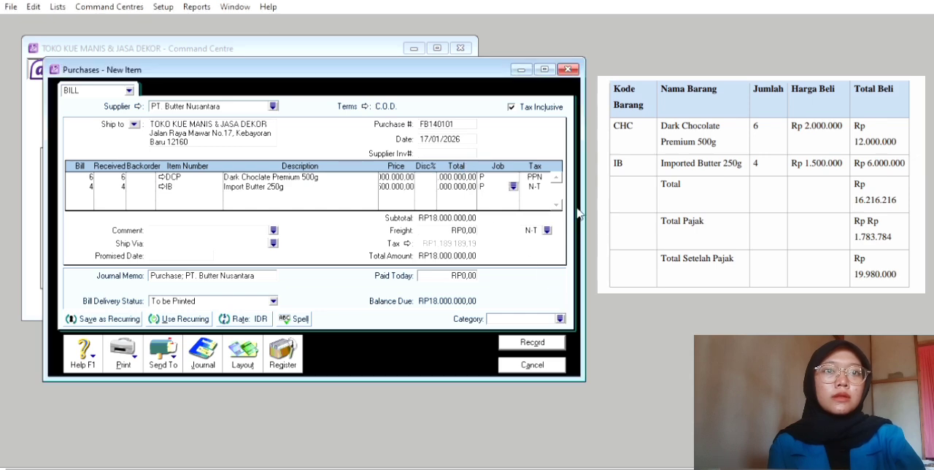
key(Tab)
click(545, 186)
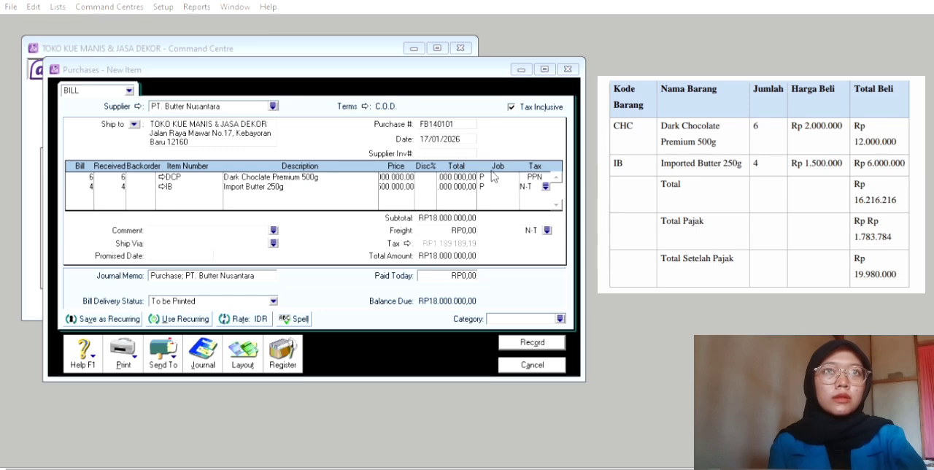
click(569, 307)
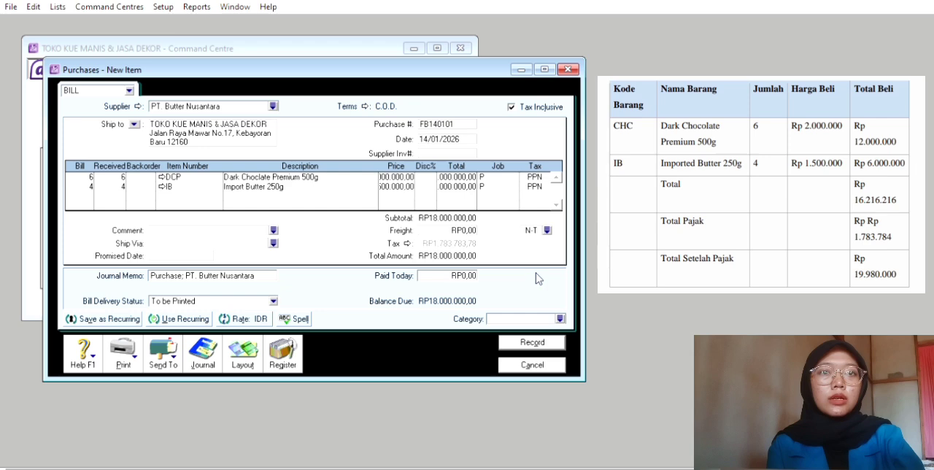
Set the category of the PT. Butter Nusantara bill to L
click(559, 318)
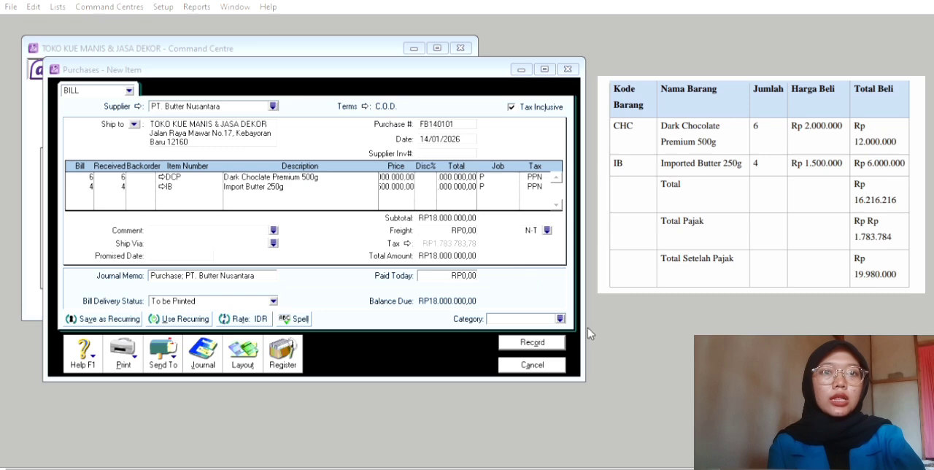
click(581, 314)
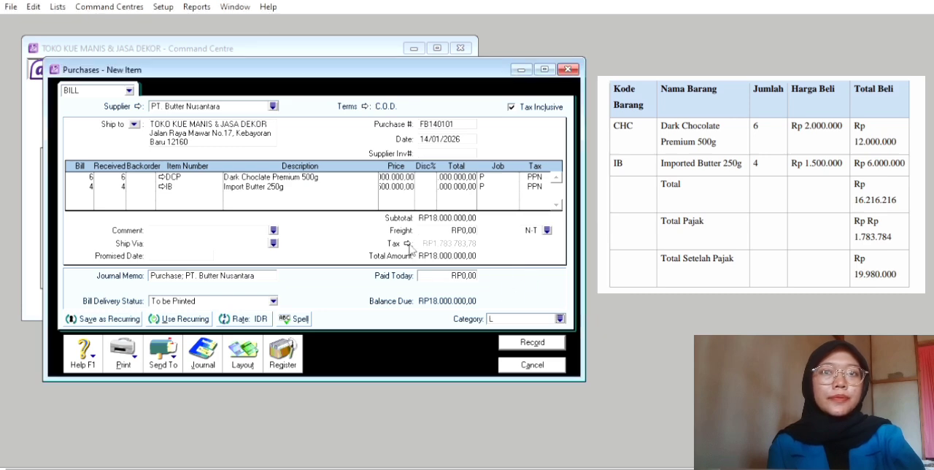